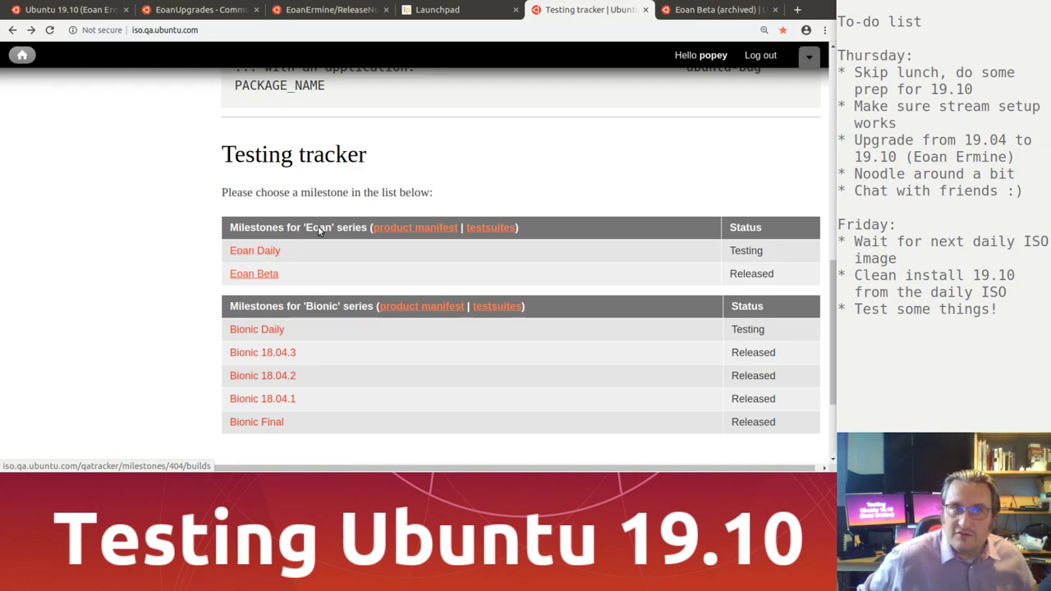
Step: Read through the Ubuntu 19.10 Beta announcement and open releases.ubuntu.com/19.10/ in a background tab
{"action": "left_click", "coordinate": [74, 10]}
{"action": "scroll", "coordinate": [227, 300], "scroll_direction": "down", "scroll_amount": 10}
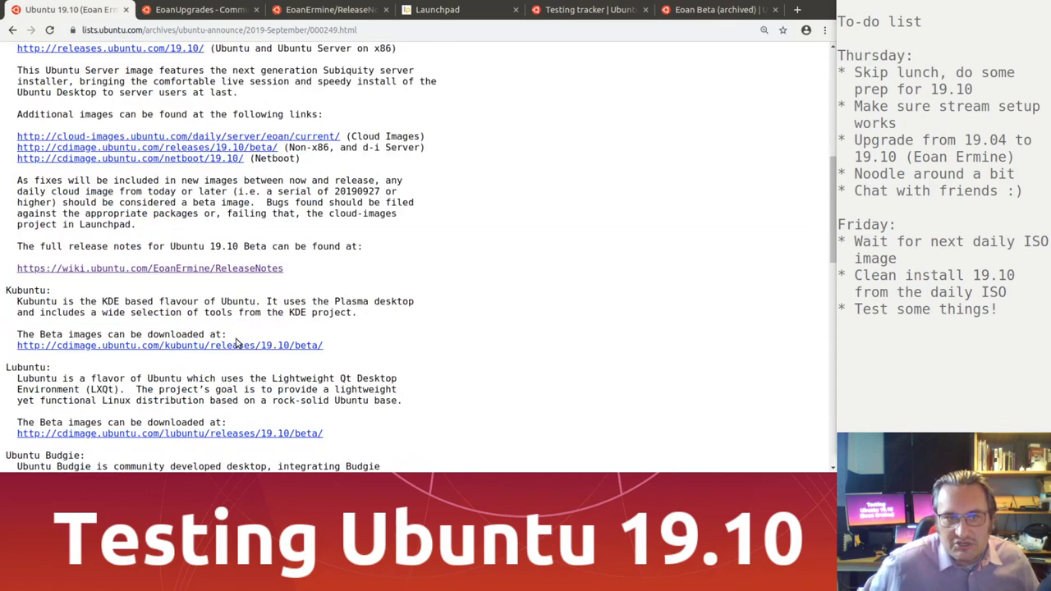
{"action": "scroll", "coordinate": [234, 399], "scroll_direction": "down", "scroll_amount": 2}
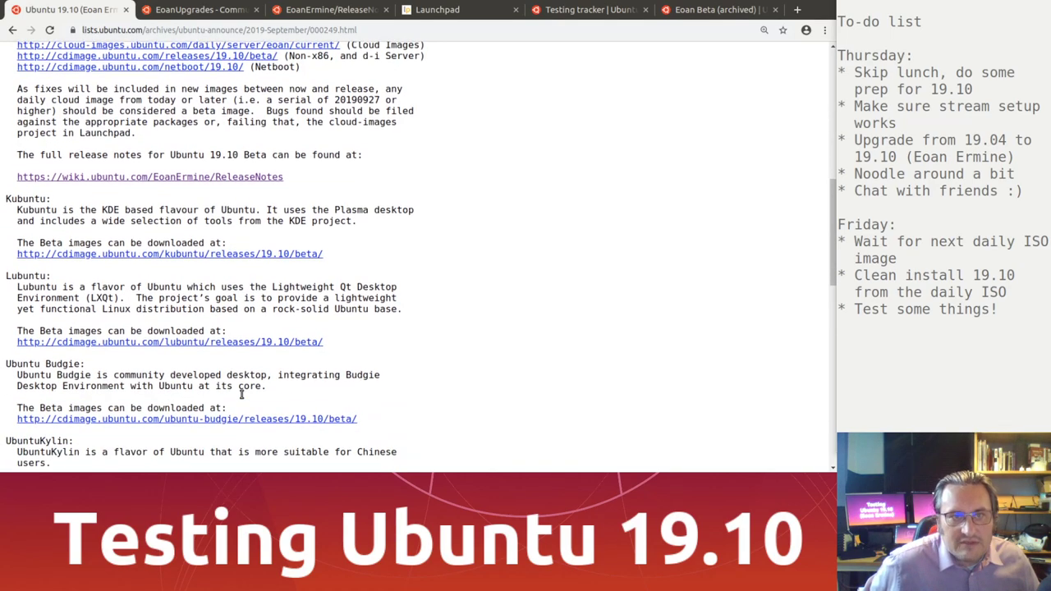
{"action": "scroll", "coordinate": [197, 288], "scroll_direction": "up", "scroll_amount": 5}
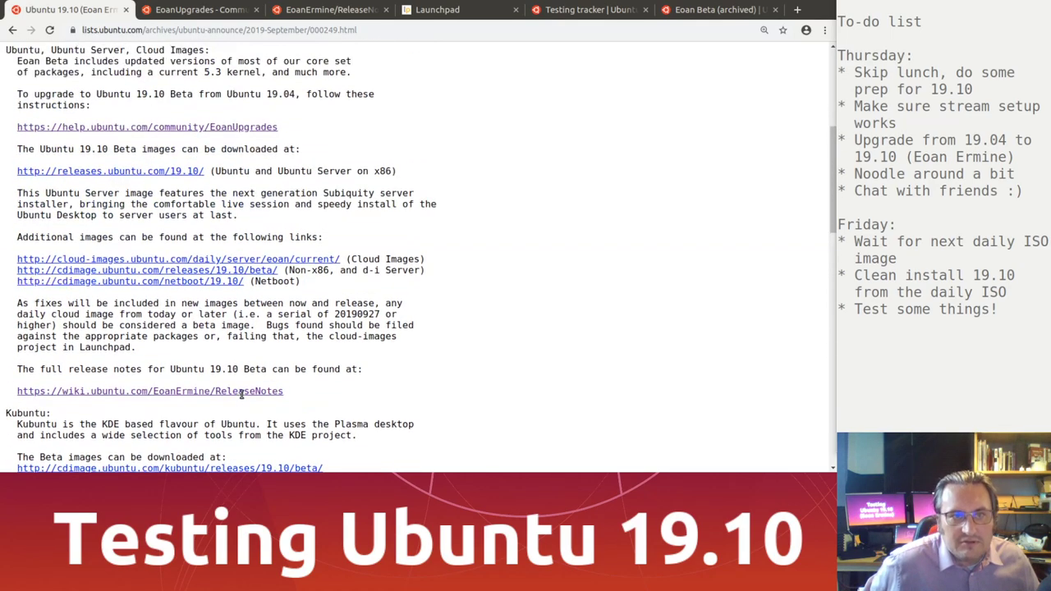
{"action": "middle_click", "coordinate": [164, 173]}
Step: Look over the 19.10 releases file listing, then close that tab
{"action": "left_click", "coordinate": [168, 10]}
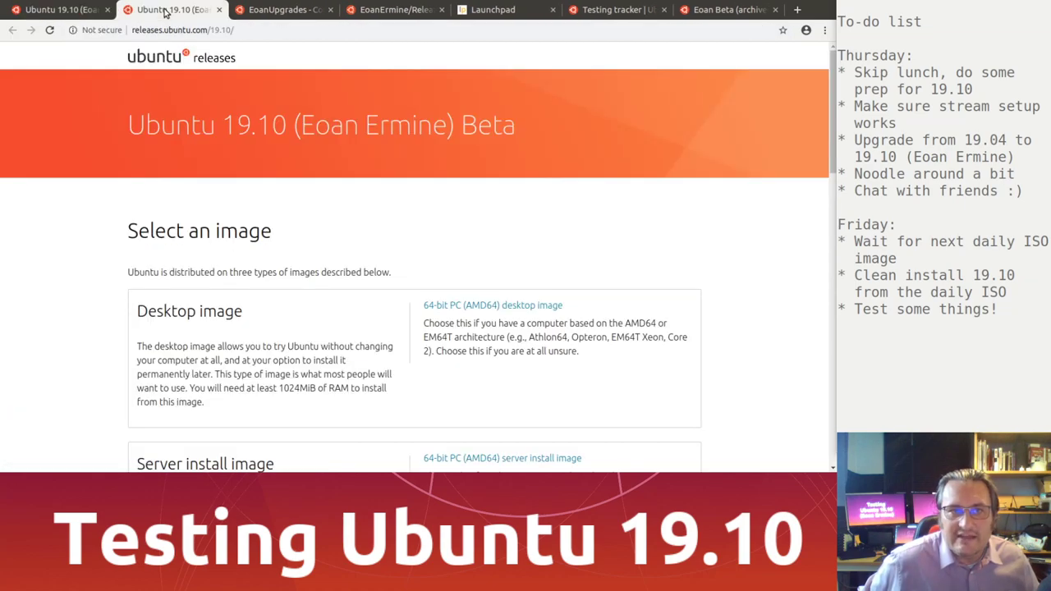
{"action": "scroll", "coordinate": [115, 333], "scroll_direction": "down", "scroll_amount": 3}
{"action": "scroll", "coordinate": [115, 333], "scroll_direction": "down", "scroll_amount": 5}
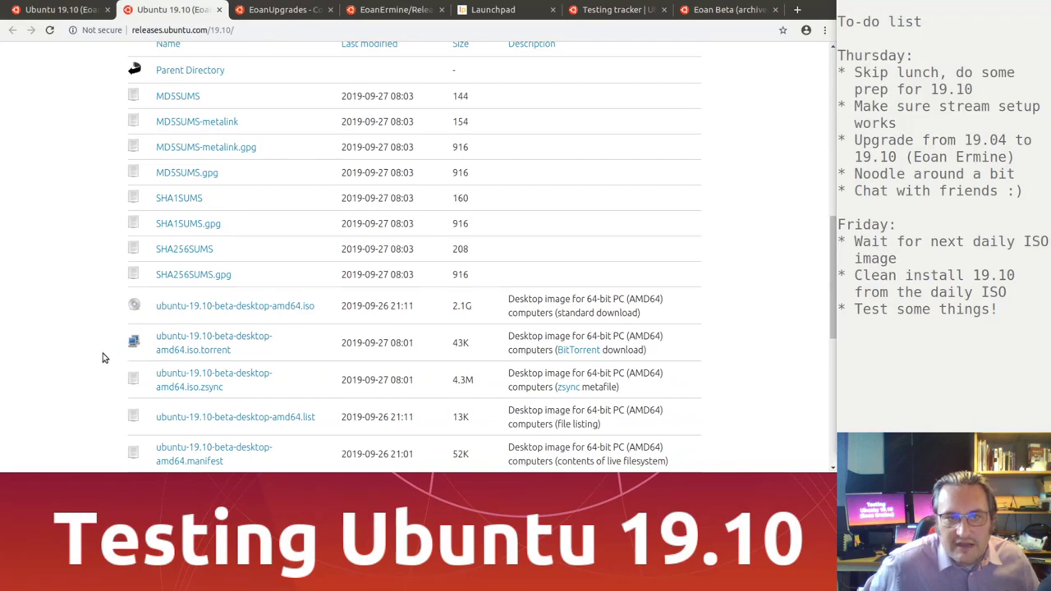
{"action": "scroll", "coordinate": [102, 358], "scroll_direction": "down", "scroll_amount": 2}
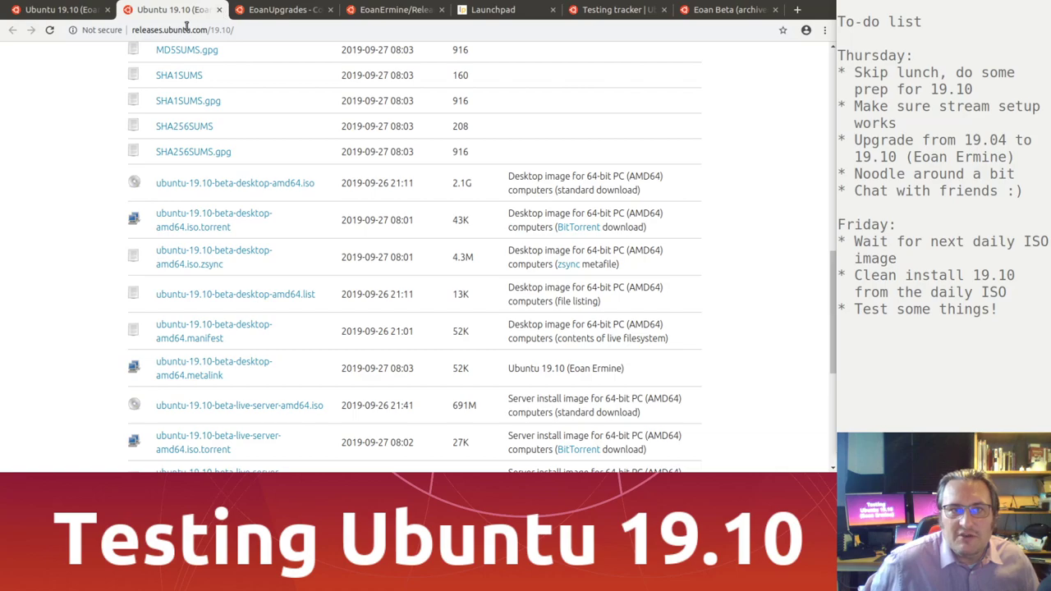
{"action": "left_click", "coordinate": [219, 10]}
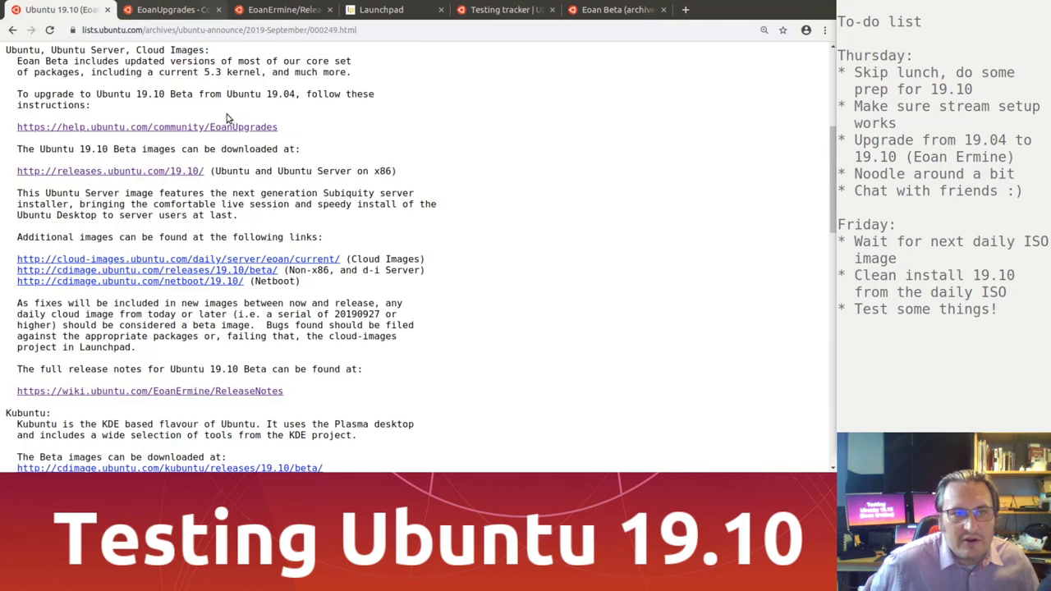
{"action": "middle_click", "coordinate": [208, 271]}
{"action": "left_click", "coordinate": [185, 12]}
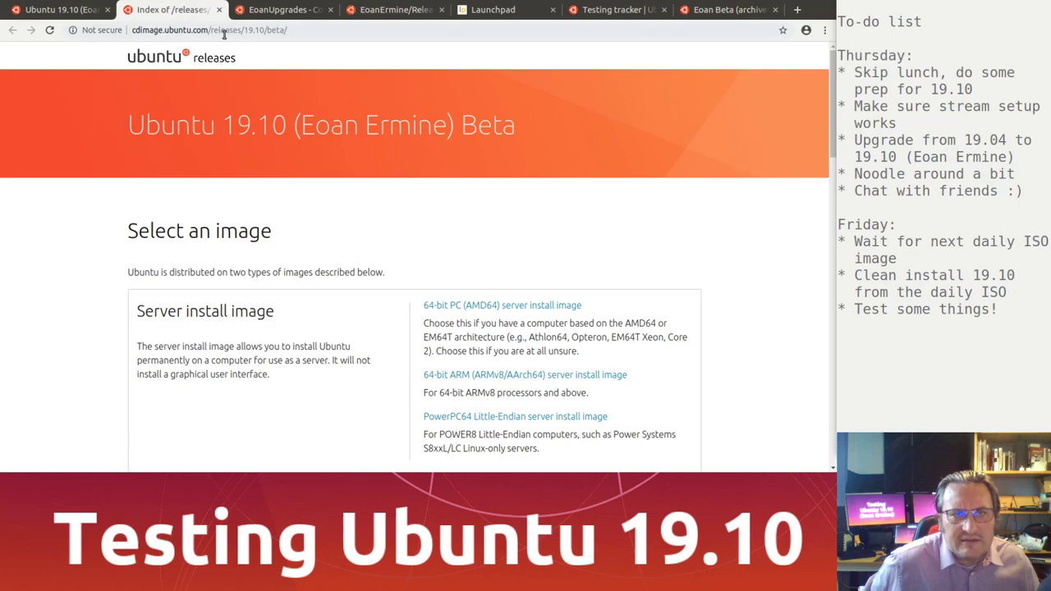
{"action": "left_click_drag", "start_coordinate": [212, 30], "coordinate": [367, 59]}
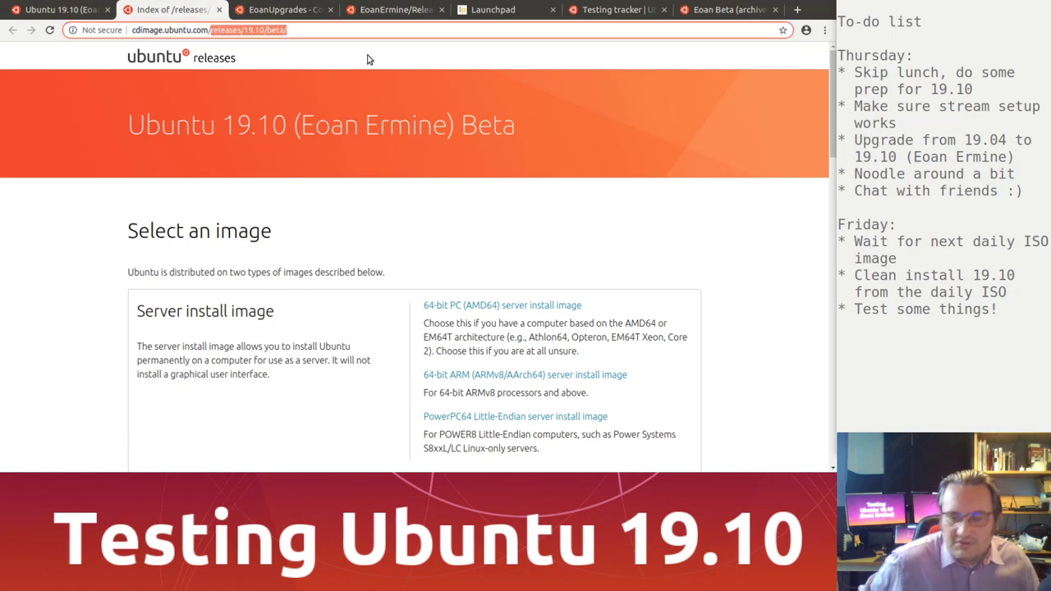
{"action": "key", "text": "BackSpace"}
{"action": "key", "text": "Return"}
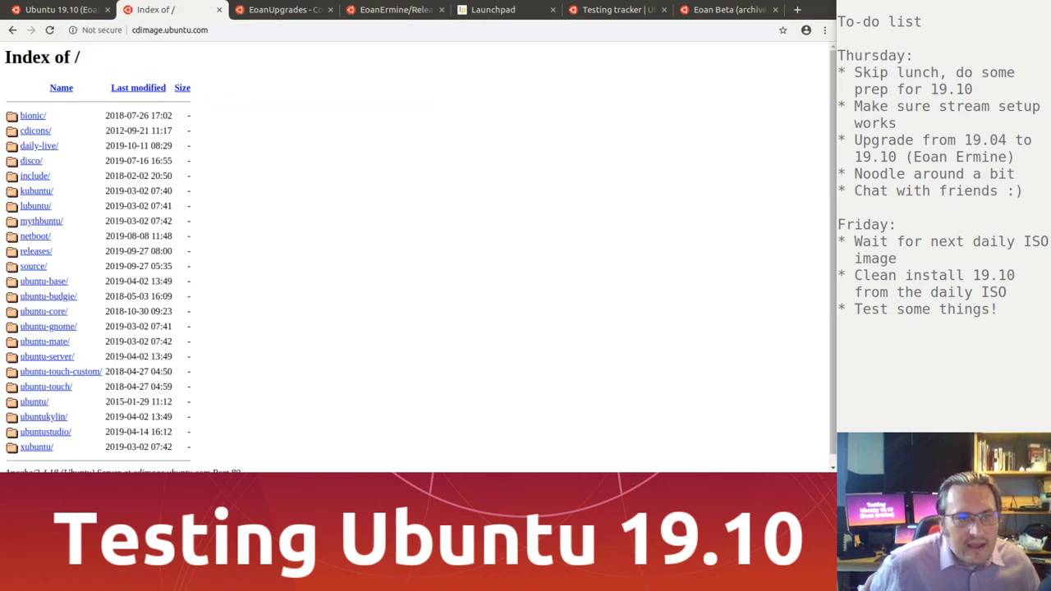
{"action": "left_click", "coordinate": [33, 401]}
{"action": "left_click", "coordinate": [46, 131]}
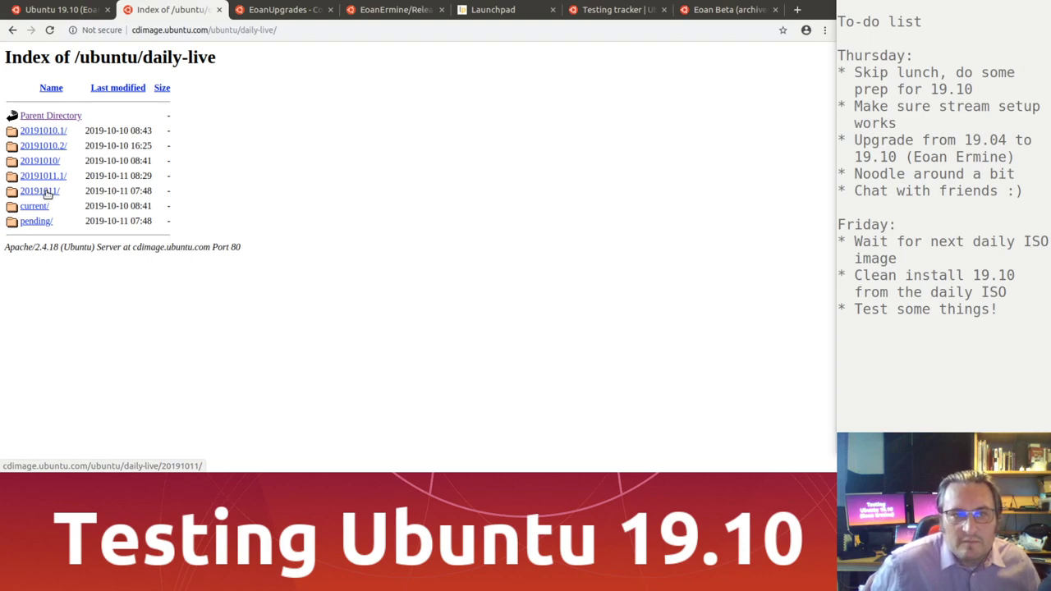
{"action": "left_click", "coordinate": [47, 193]}
{"action": "scroll", "coordinate": [78, 403], "scroll_direction": "down", "scroll_amount": 5}
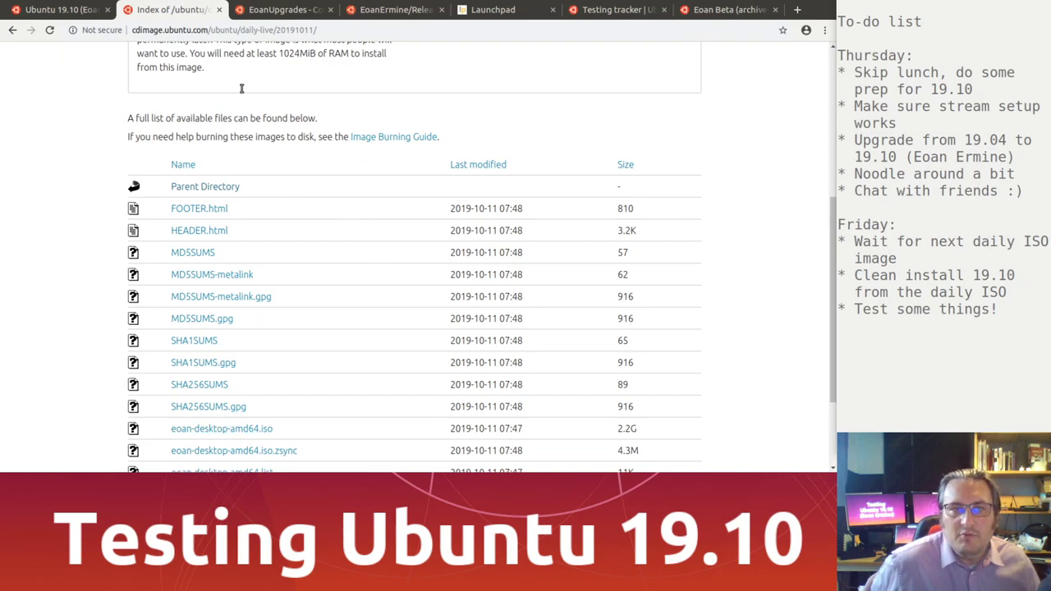
{"action": "left_click", "coordinate": [219, 9]}
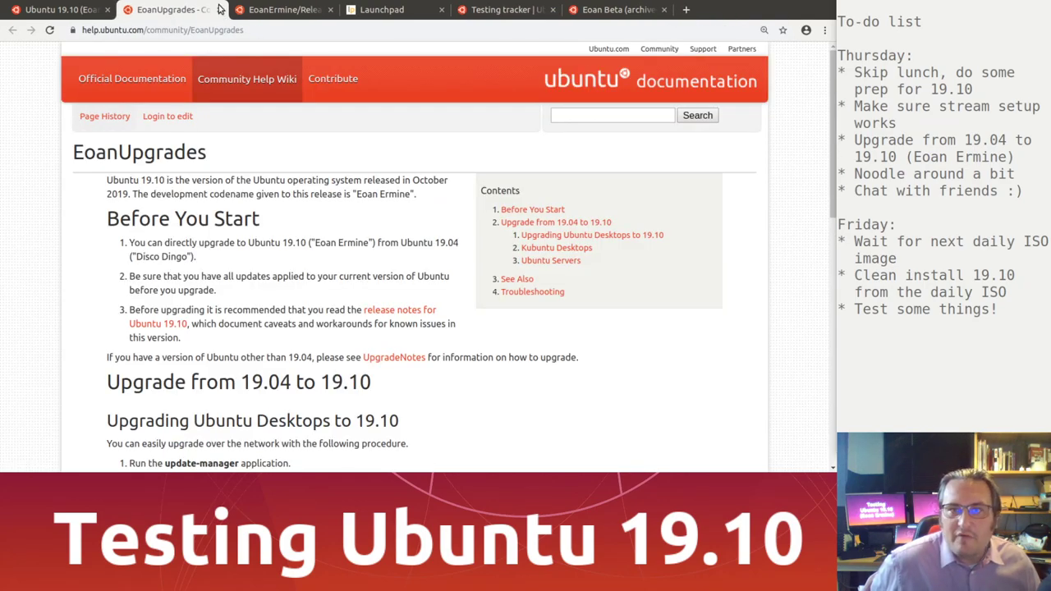
{"action": "left_click", "coordinate": [70, 10]}
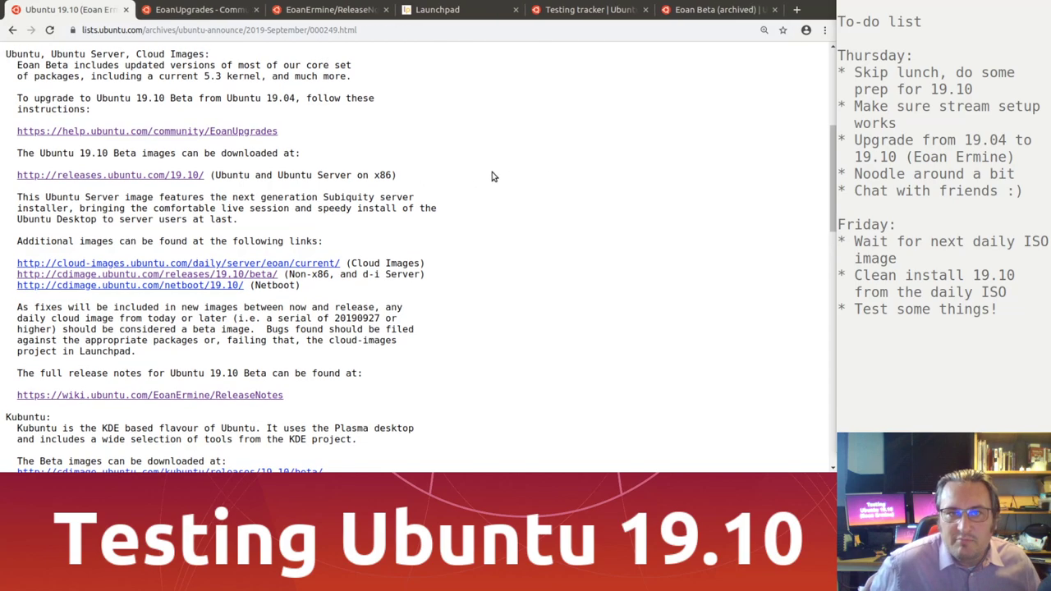
{"action": "scroll", "coordinate": [492, 176], "scroll_direction": "up", "scroll_amount": 5}
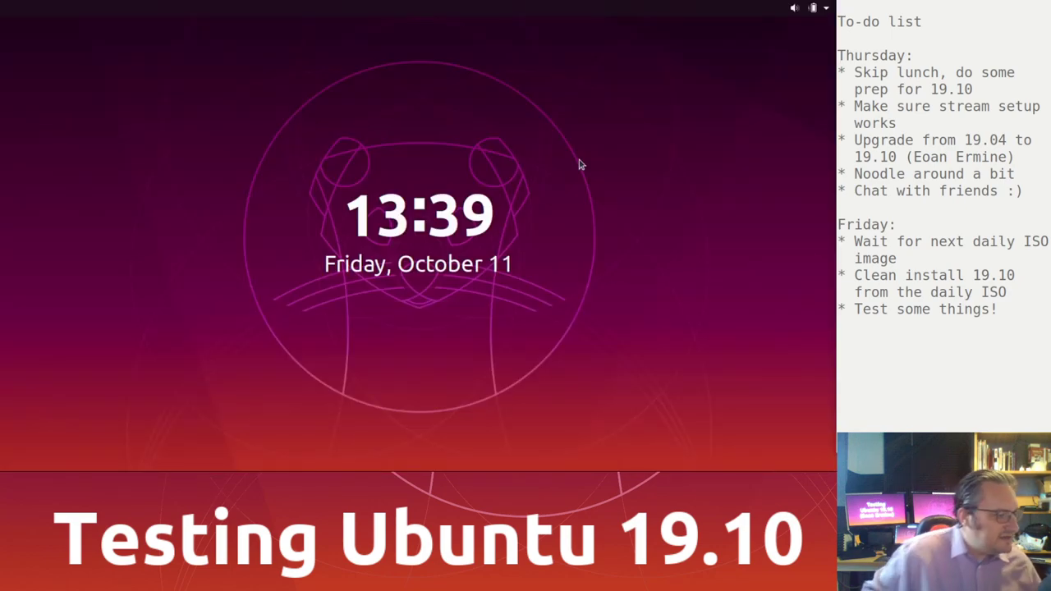
Step: Drag the lock-screen curtain upward to uncover the Ubuntu 19.10 desktop
{"action": "left_click_drag", "start_coordinate": [573, 202], "coordinate": [451, 17]}
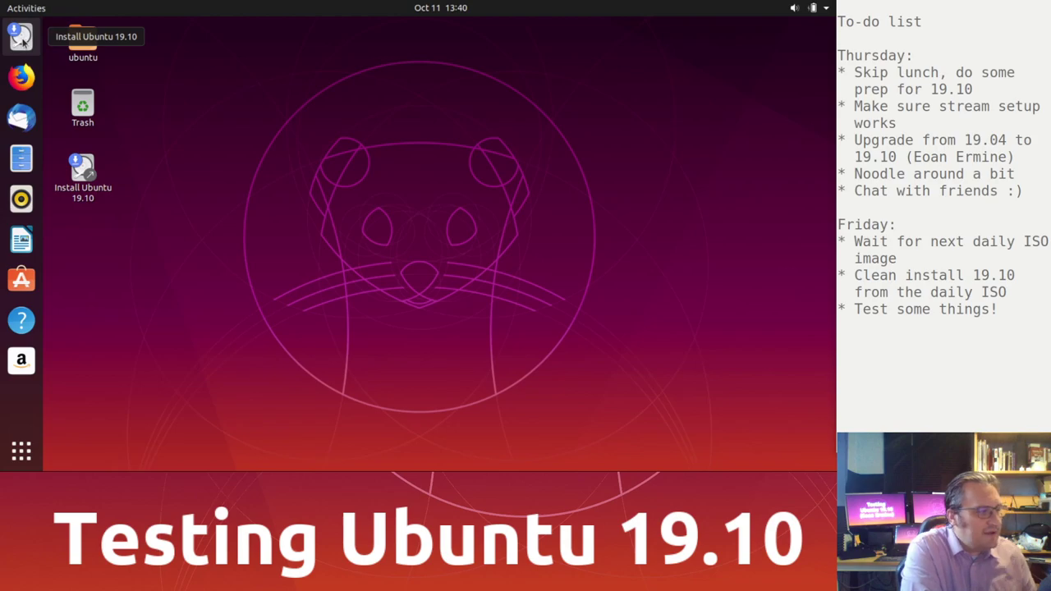
Step: Launch the installer, preview Español, Français, Hrvatski, Íslenska and Latviski, then return to English
{"action": "left_click", "coordinate": [22, 37]}
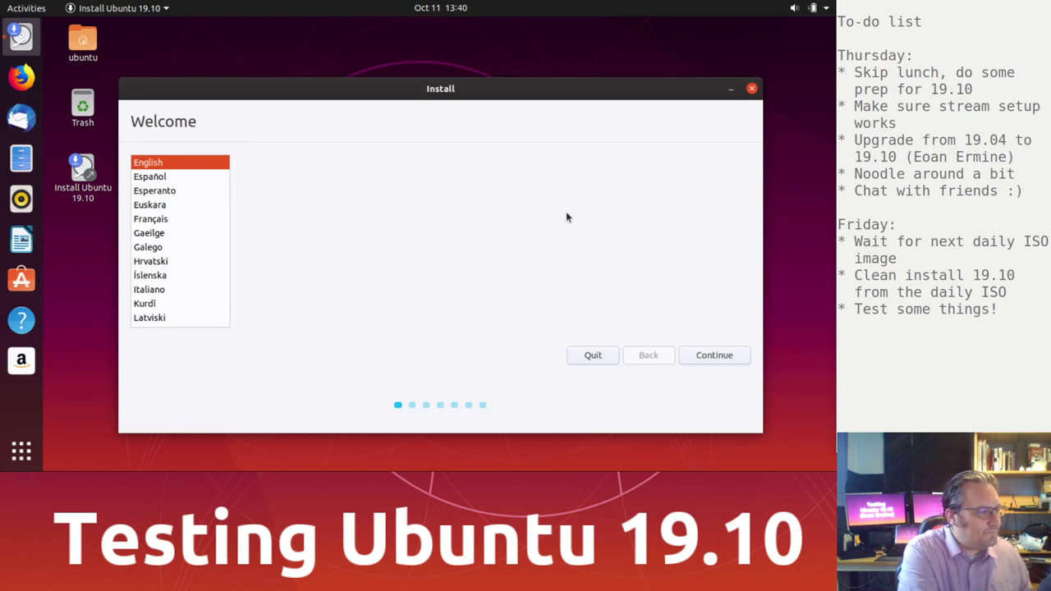
{"action": "left_click", "coordinate": [165, 178]}
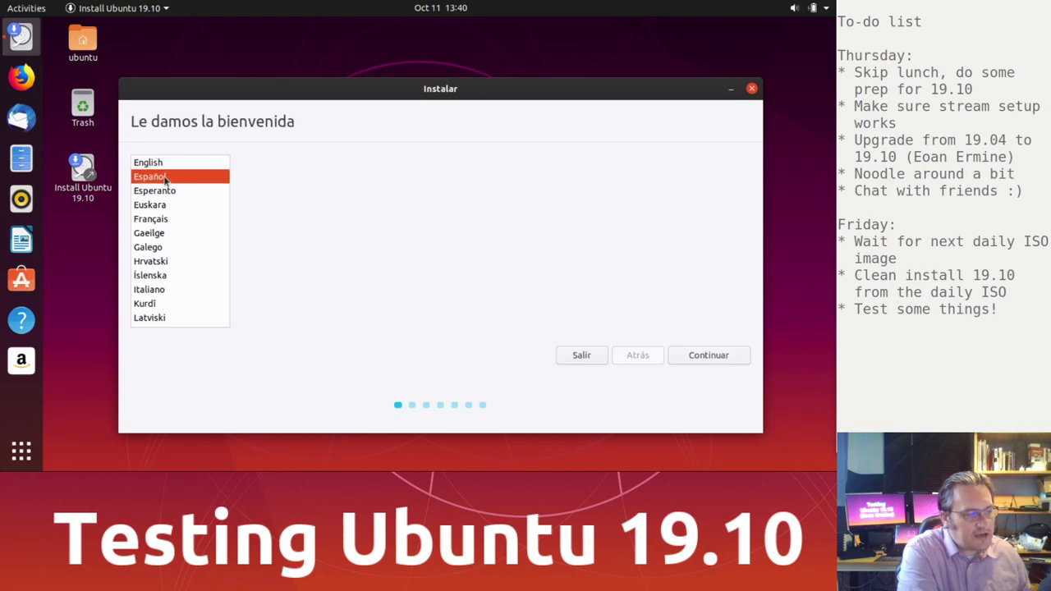
{"action": "left_click", "coordinate": [162, 217]}
{"action": "left_click", "coordinate": [157, 259]}
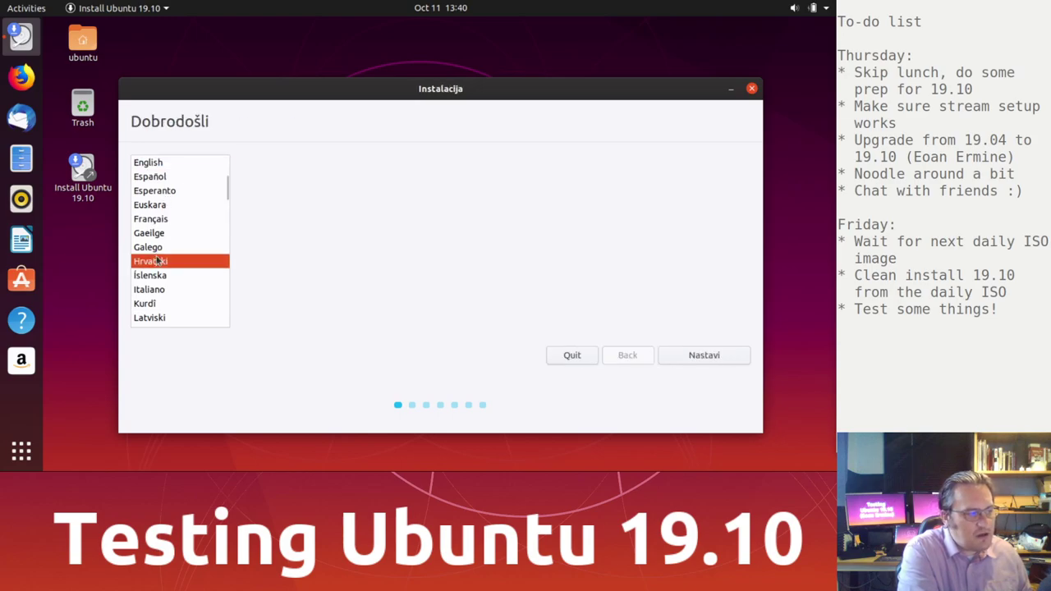
{"action": "left_click", "coordinate": [160, 233]}
{"action": "left_click", "coordinate": [164, 219]}
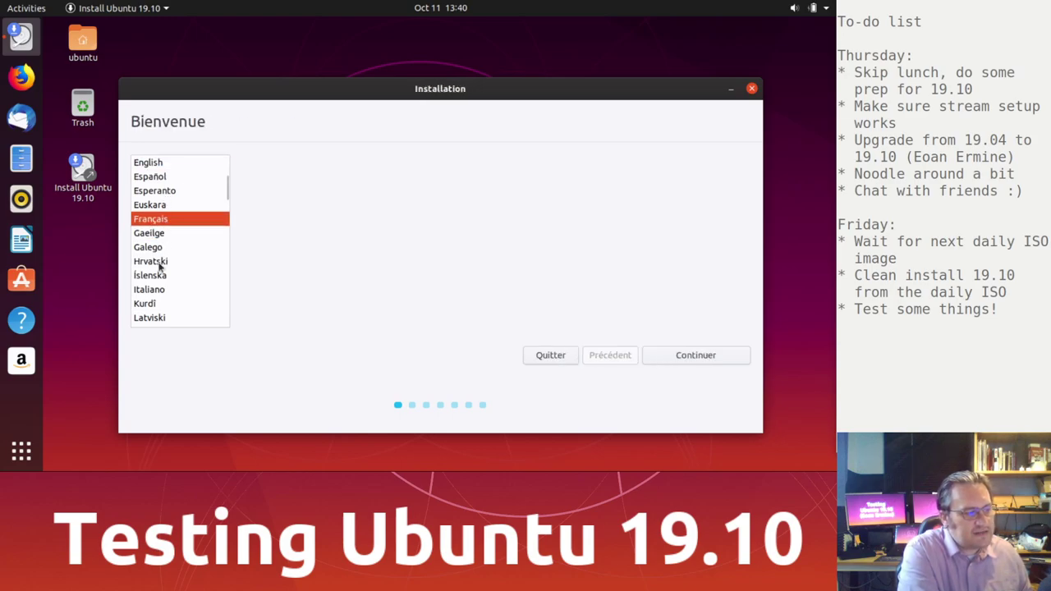
{"action": "left_click", "coordinate": [157, 274]}
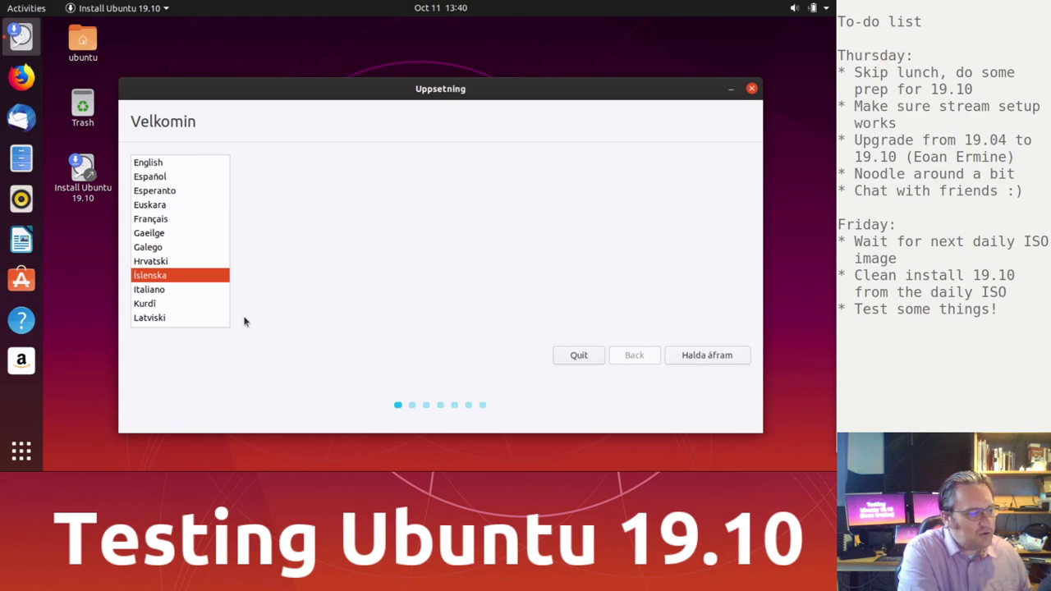
{"action": "left_click", "coordinate": [149, 318]}
{"action": "left_click", "coordinate": [169, 163]}
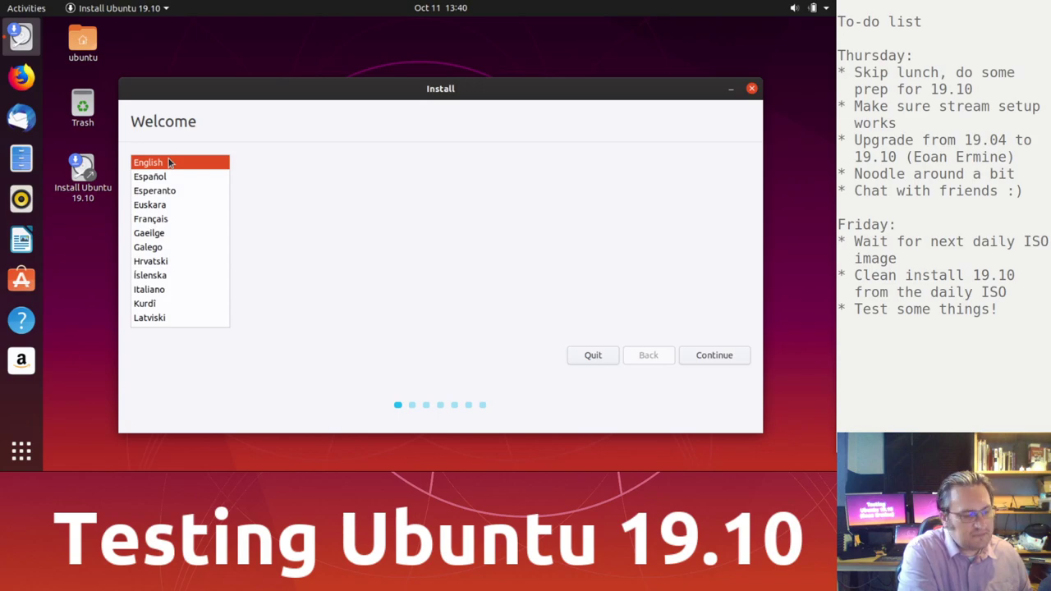
Step: Choose the English (UK) keyboard layout, test it with @, ", \, / and £, then continue
{"action": "left_click", "coordinate": [716, 358]}
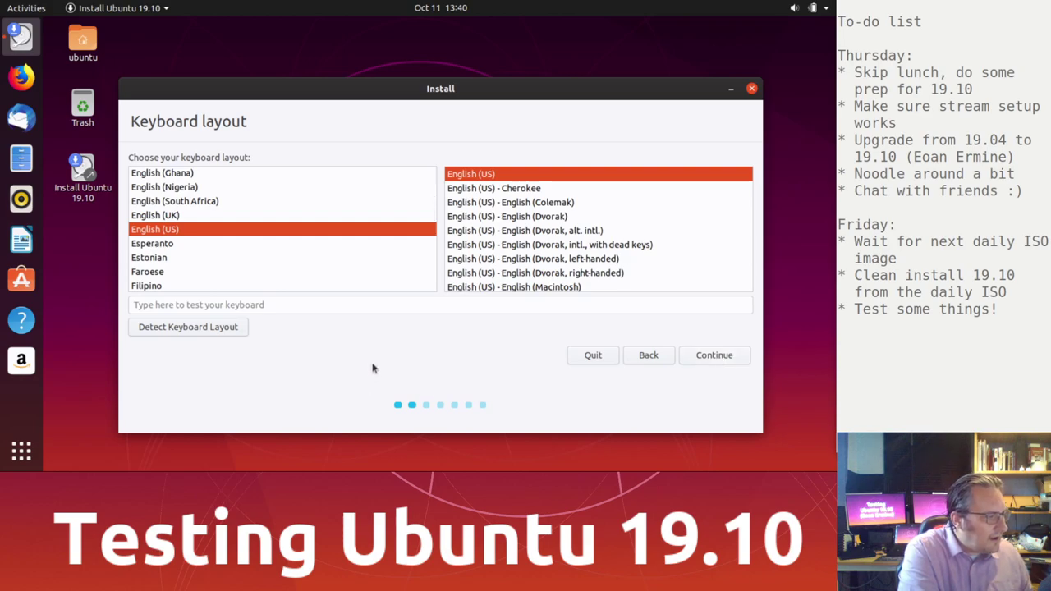
{"action": "left_click", "coordinate": [166, 215]}
{"action": "left_click", "coordinate": [265, 305]}
{"action": "type", "text": "@@@"}
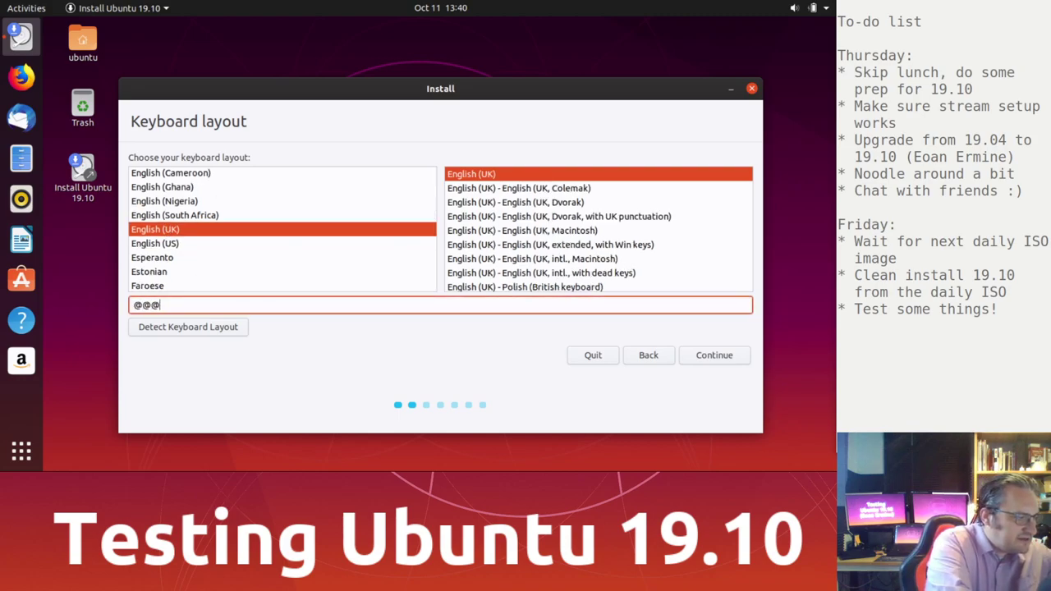
{"action": "type", "text": "@\"\"\"\"\\"}
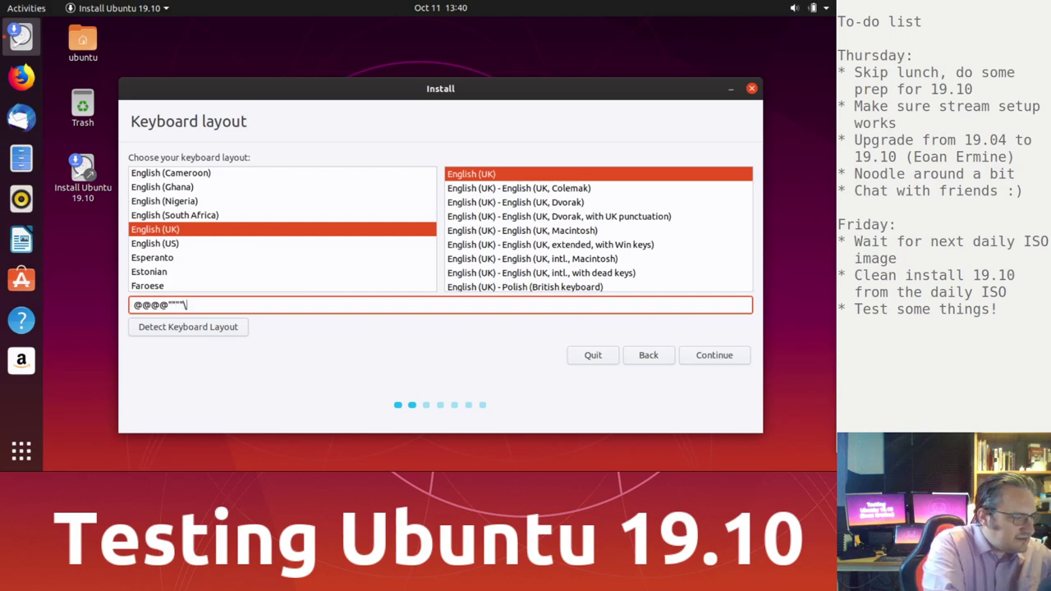
{"action": "type", "text": "\\\\//"}
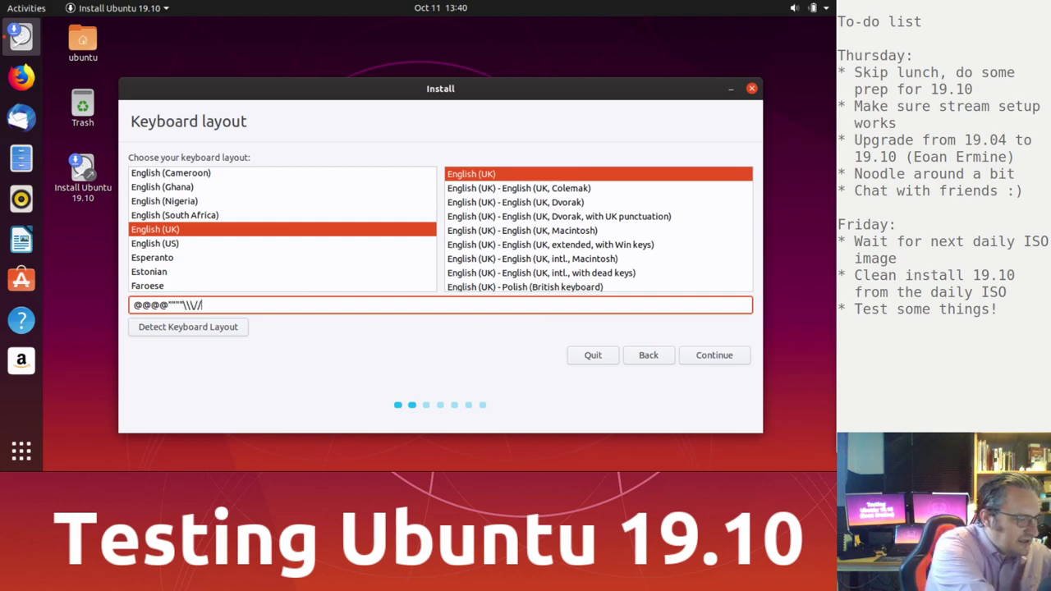
{"action": "type", "text": "££££"}
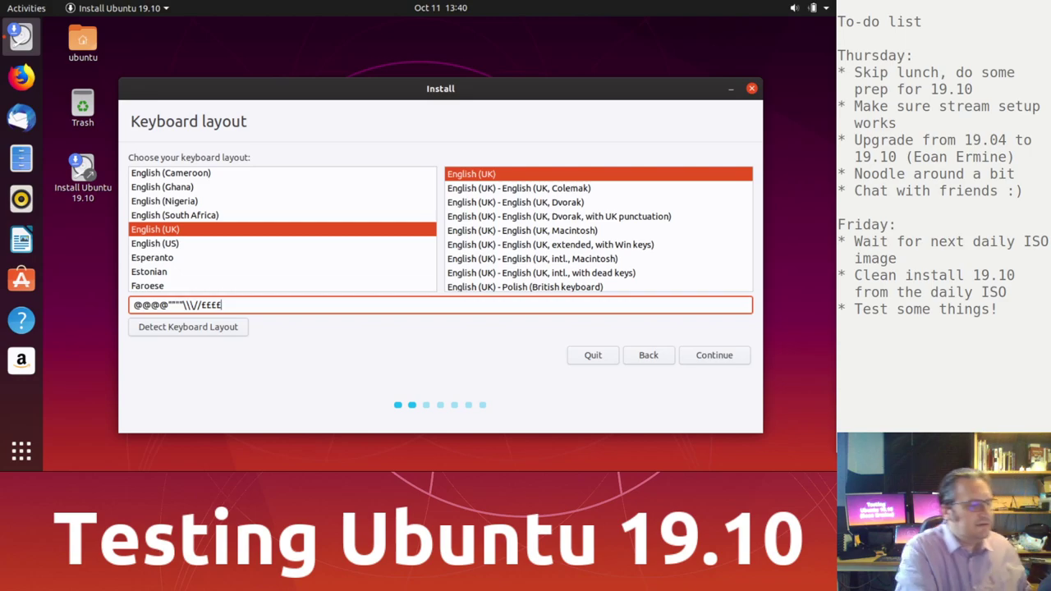
{"action": "left_click", "coordinate": [734, 355]}
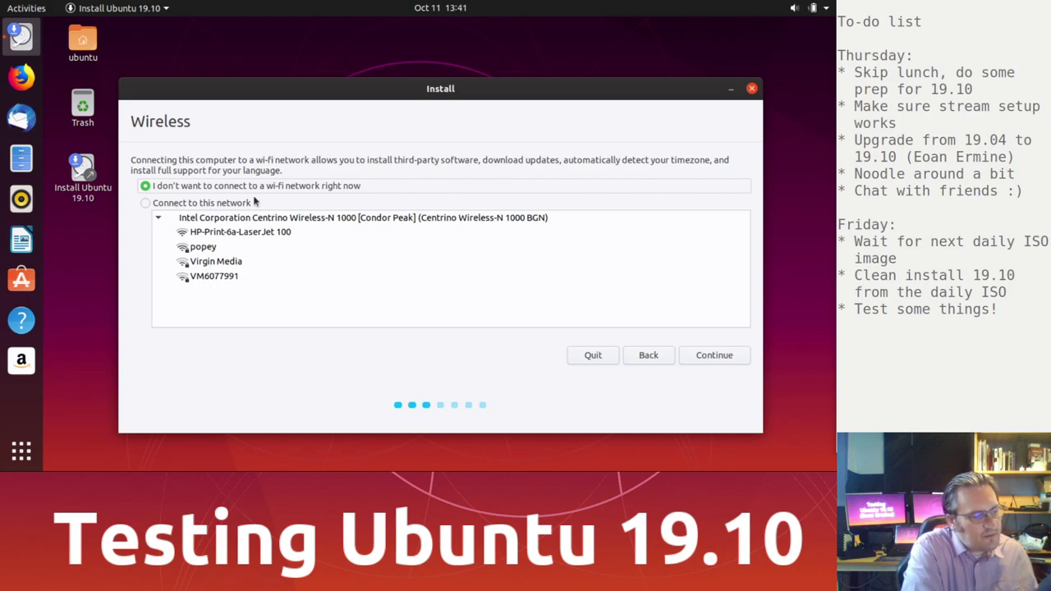
Step: Connect to the home Wi-Fi network with its password and continue past wireless setup
{"action": "left_click", "coordinate": [255, 248]}
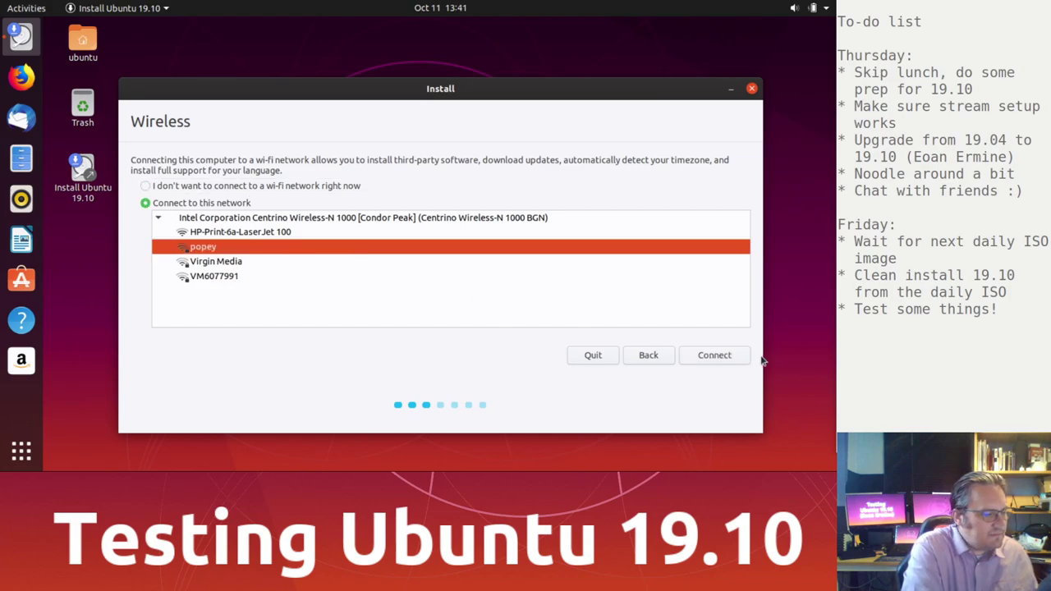
{"action": "left_click", "coordinate": [713, 355]}
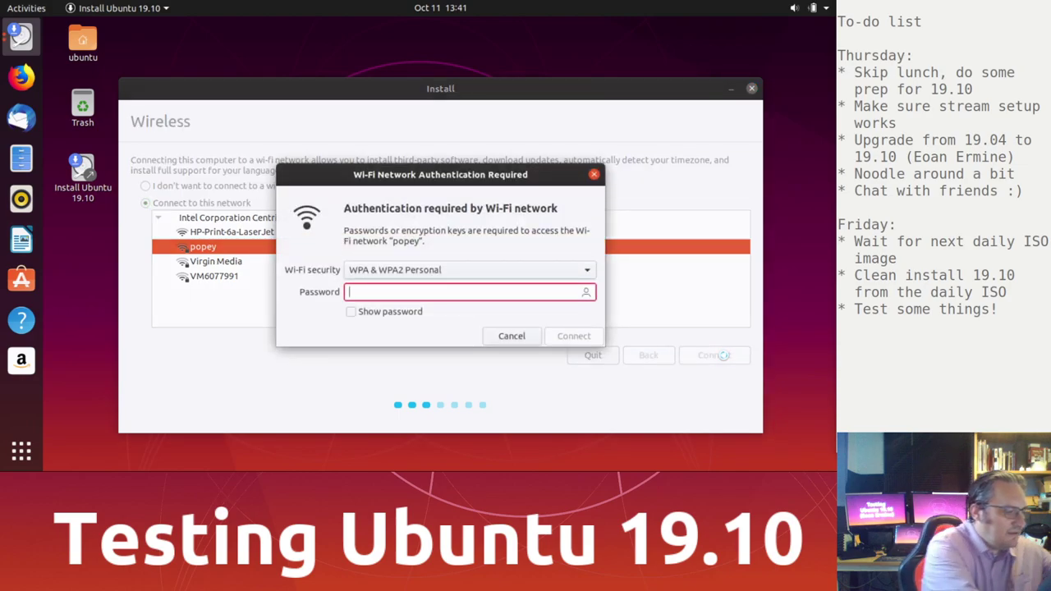
{"action": "type", "text": "••••••••••"}
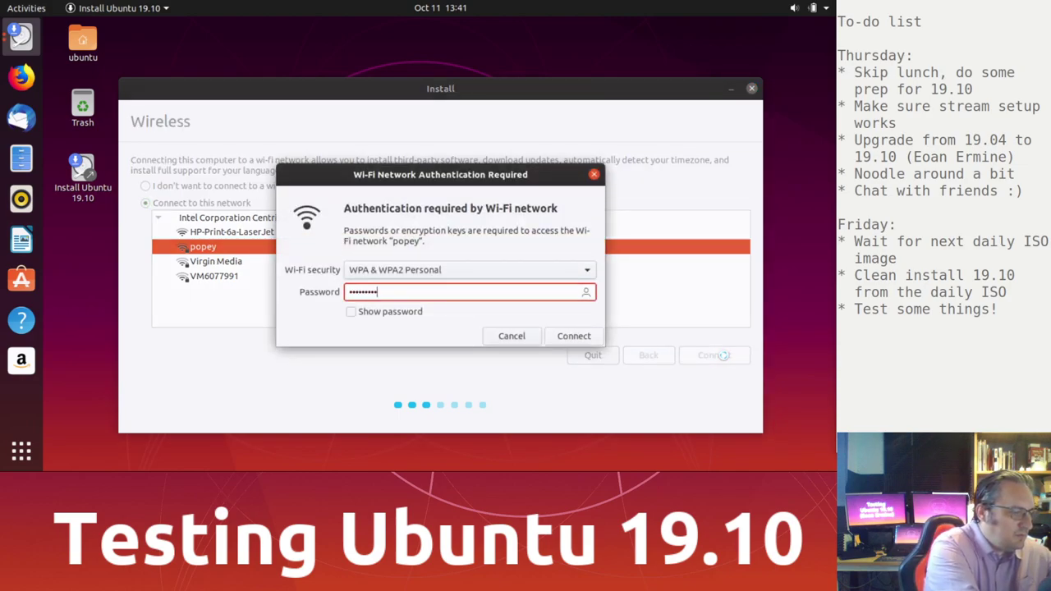
{"action": "key", "text": "Return"}
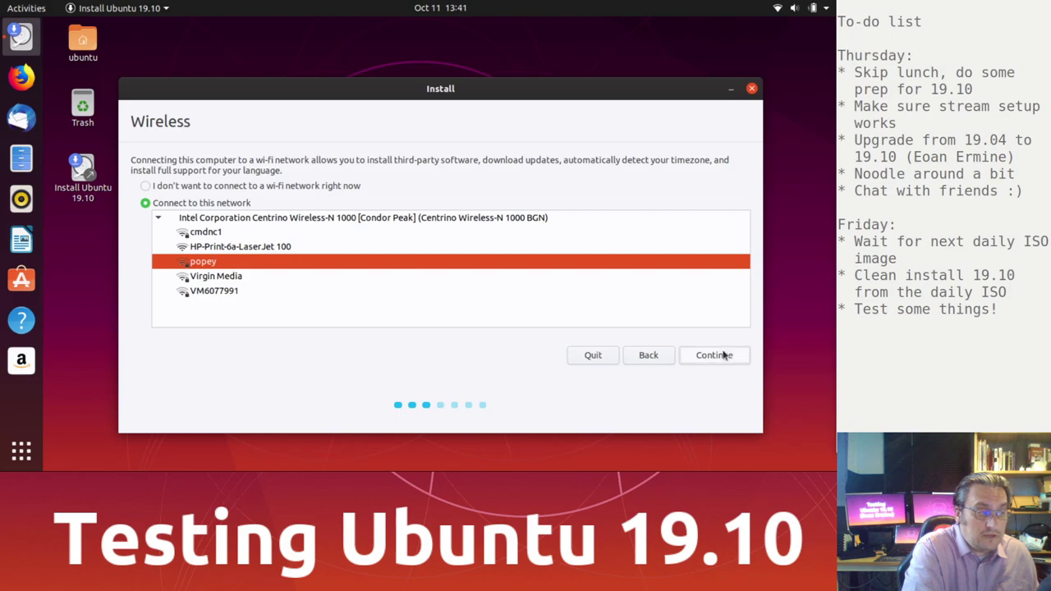
{"action": "left_click", "coordinate": [714, 354]}
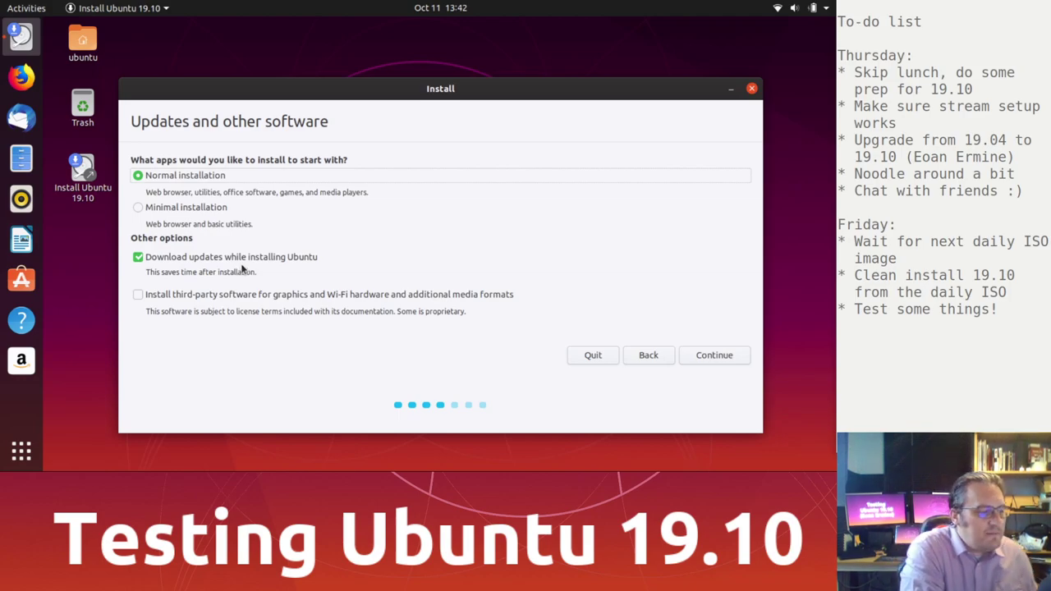
Step: Turn off downloading updates while installing, enable third-party software, and continue
{"action": "left_click", "coordinate": [255, 258]}
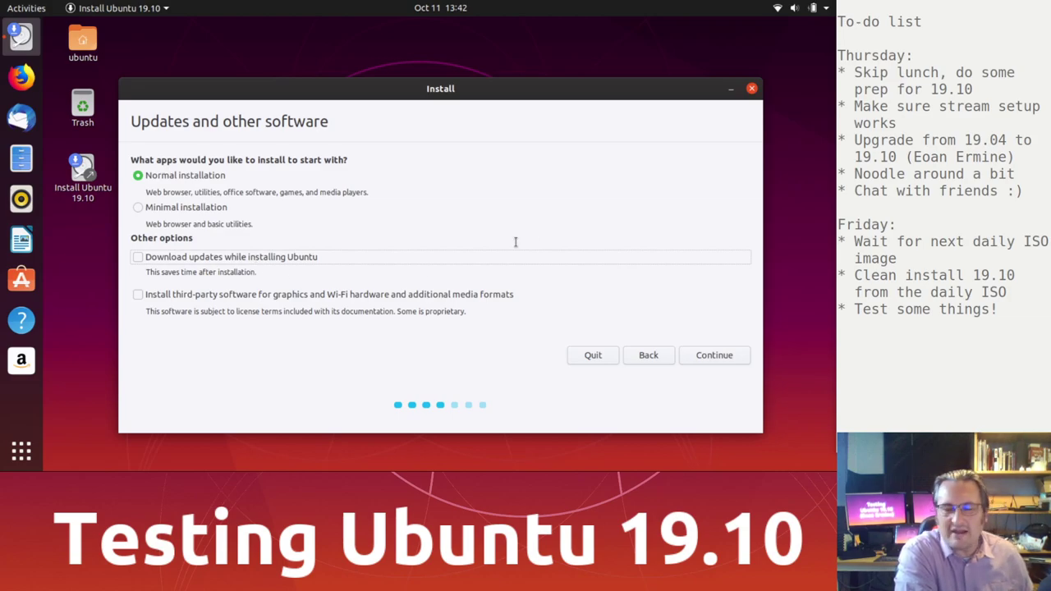
{"action": "left_click", "coordinate": [168, 300]}
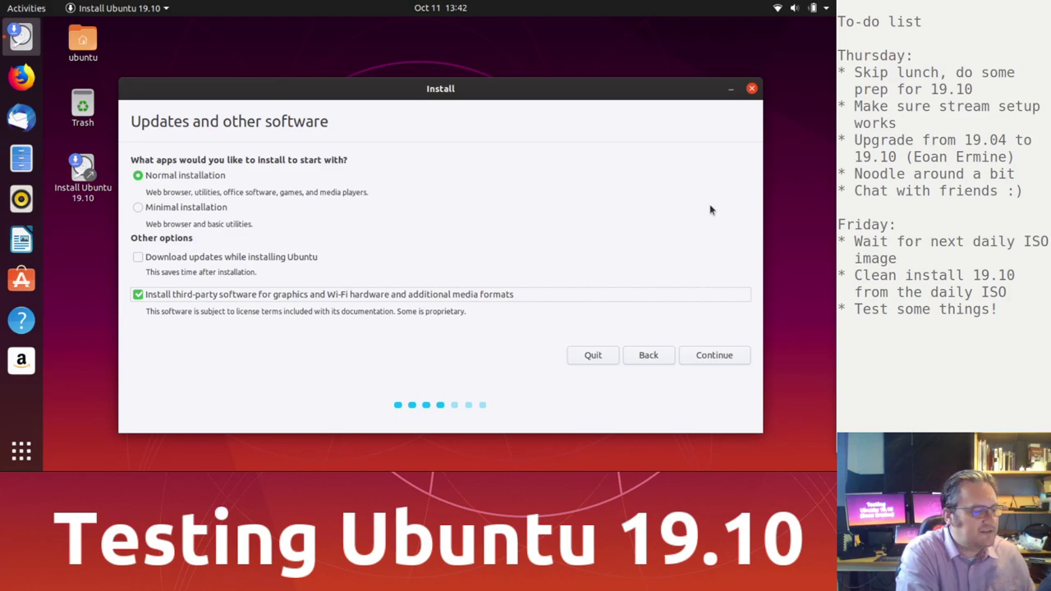
{"action": "left_click", "coordinate": [720, 355]}
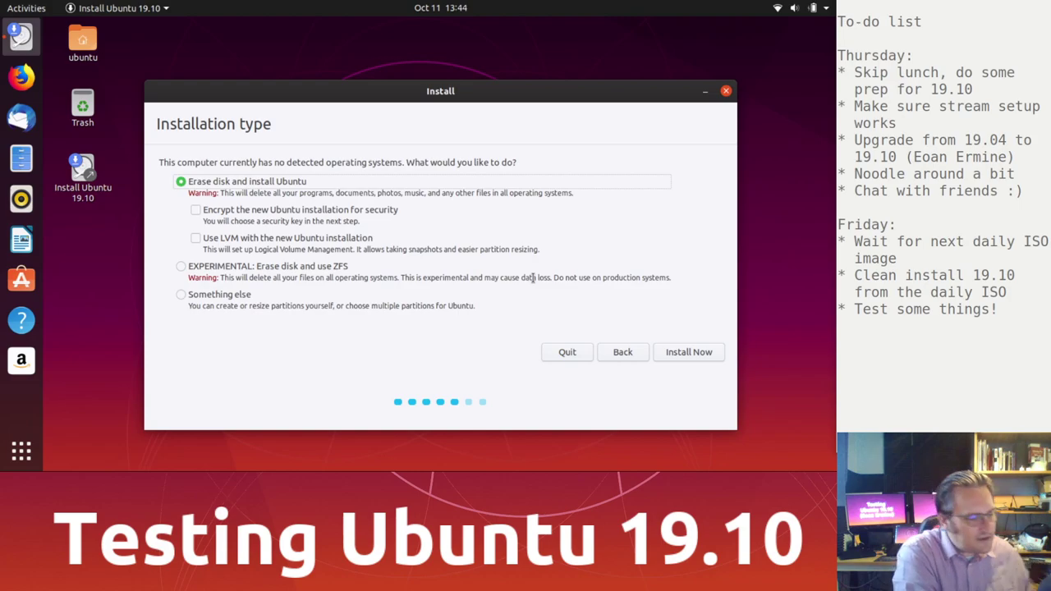
Step: Choose 'EXPERIMENTAL: Erase disk and use ZFS' and start the installation
{"action": "left_click", "coordinate": [186, 266]}
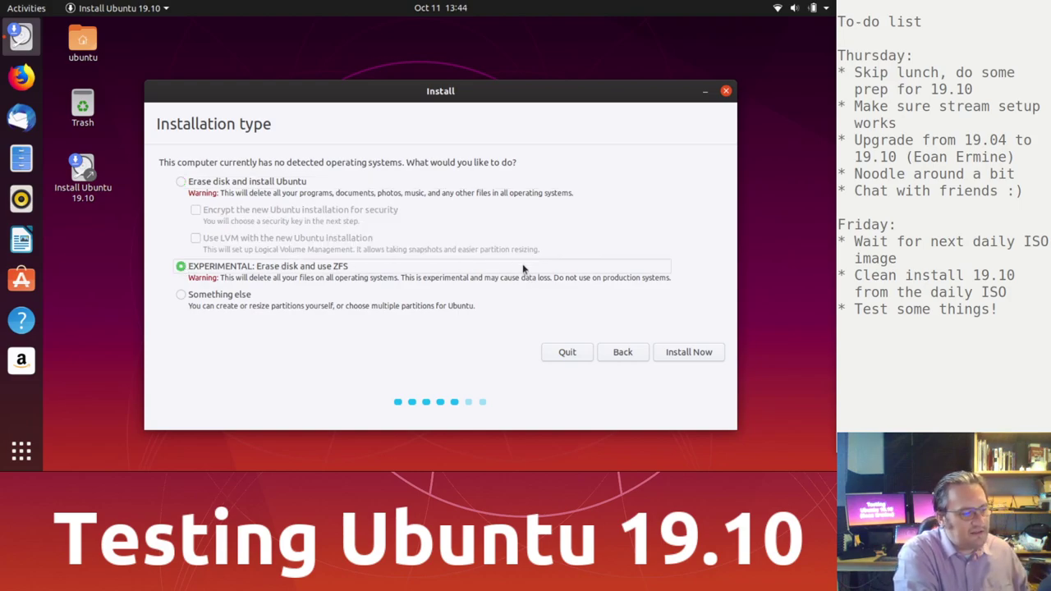
{"action": "left_click", "coordinate": [698, 355]}
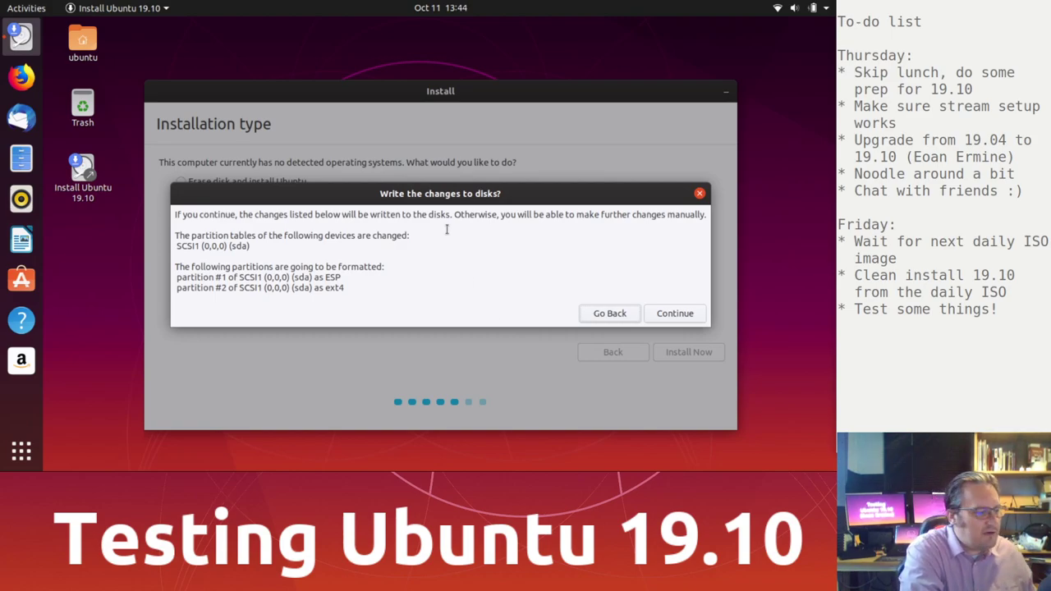
Step: Confirm writing the disk changes and keep London as the location
{"action": "left_click", "coordinate": [677, 314]}
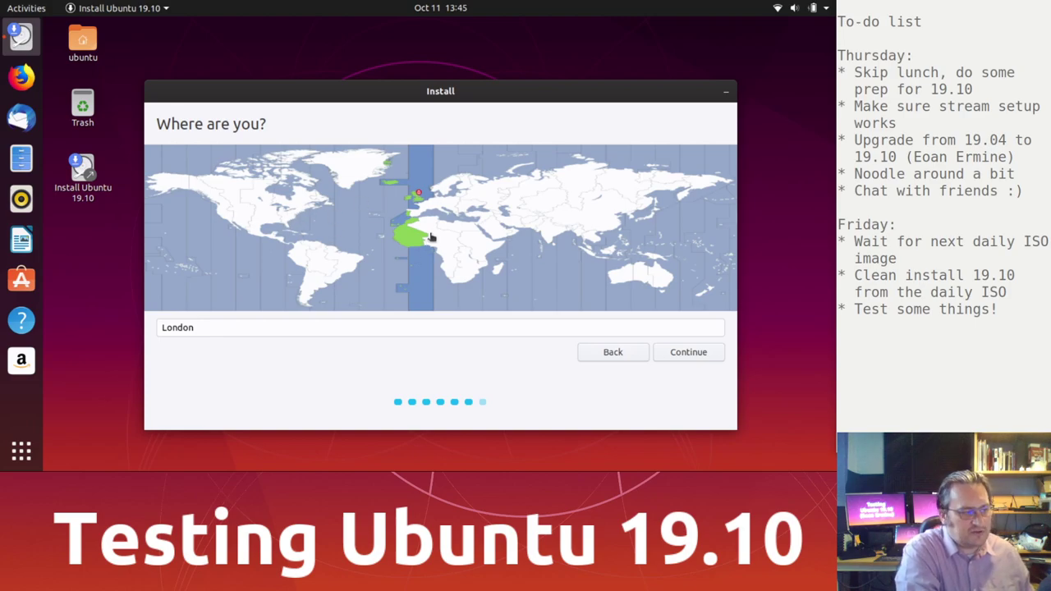
{"action": "left_click", "coordinate": [688, 352]}
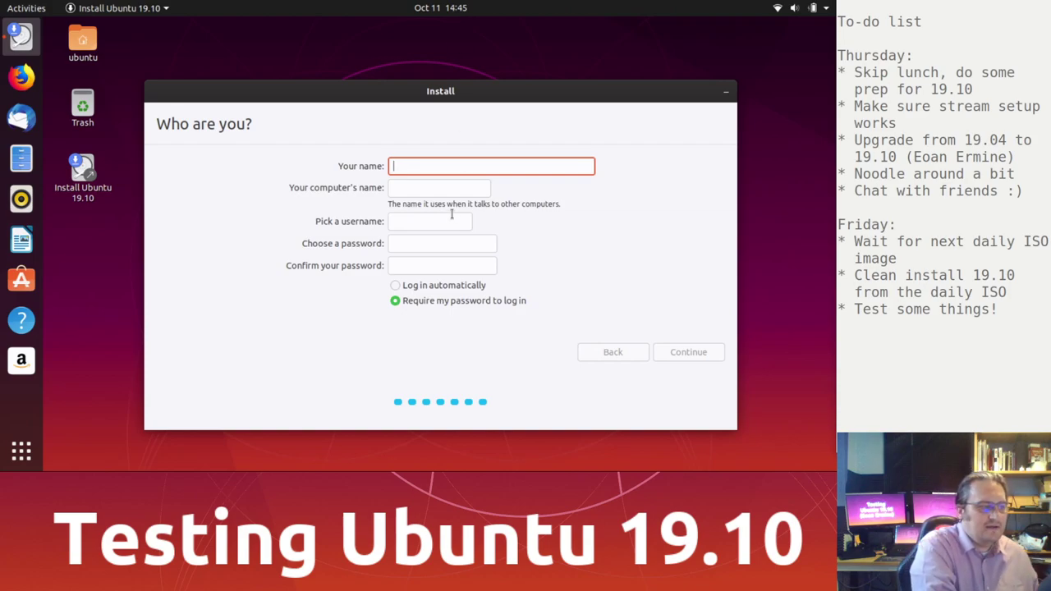
Step: Enter the user's full name, computer name deep-thought and an account password, then continue installing
{"action": "type", "text": "Alan Pope"}
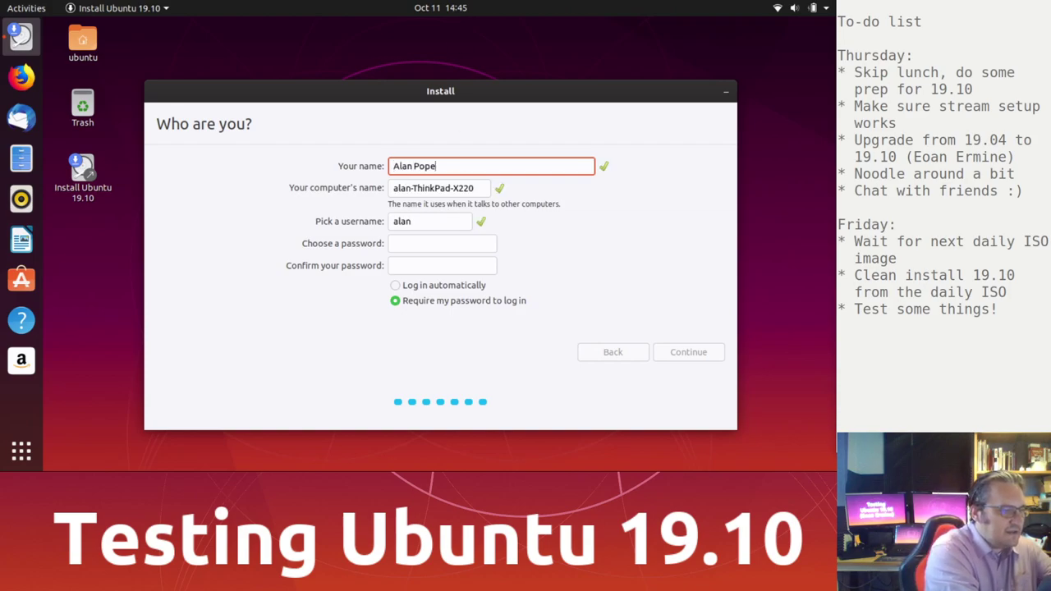
{"action": "key", "text": "Tab"}
{"action": "type", "text": "deep"}
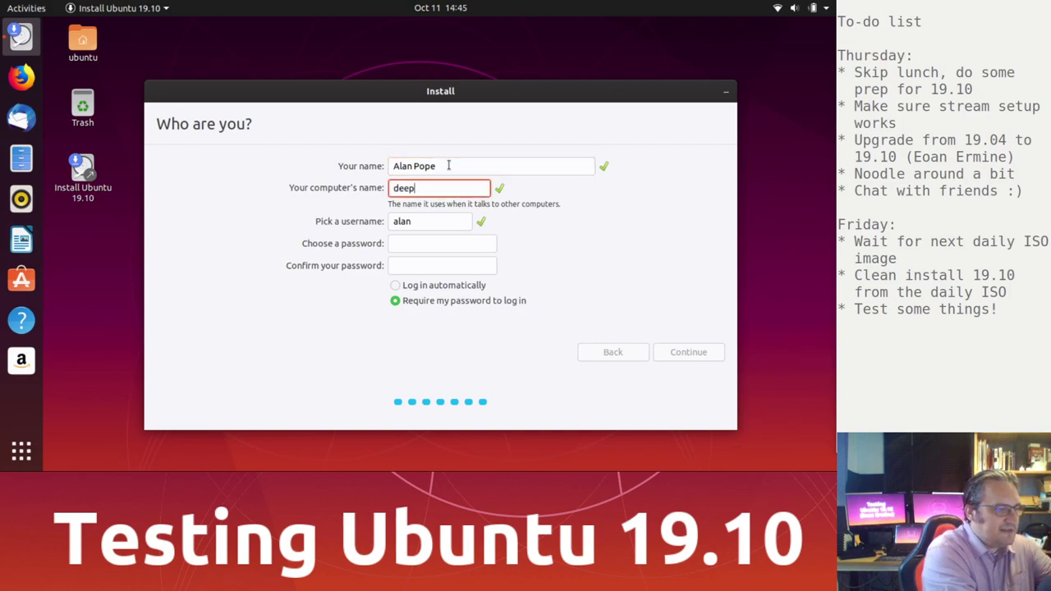
{"action": "type", "text": "-thought"}
{"action": "key", "text": "Tab"}
{"action": "key", "text": "Tab"}
{"action": "type", "text": "●●●●●●●●●●●"}
{"action": "key", "text": "Tab"}
{"action": "type", "text": "●●●●●●●●●●●"}
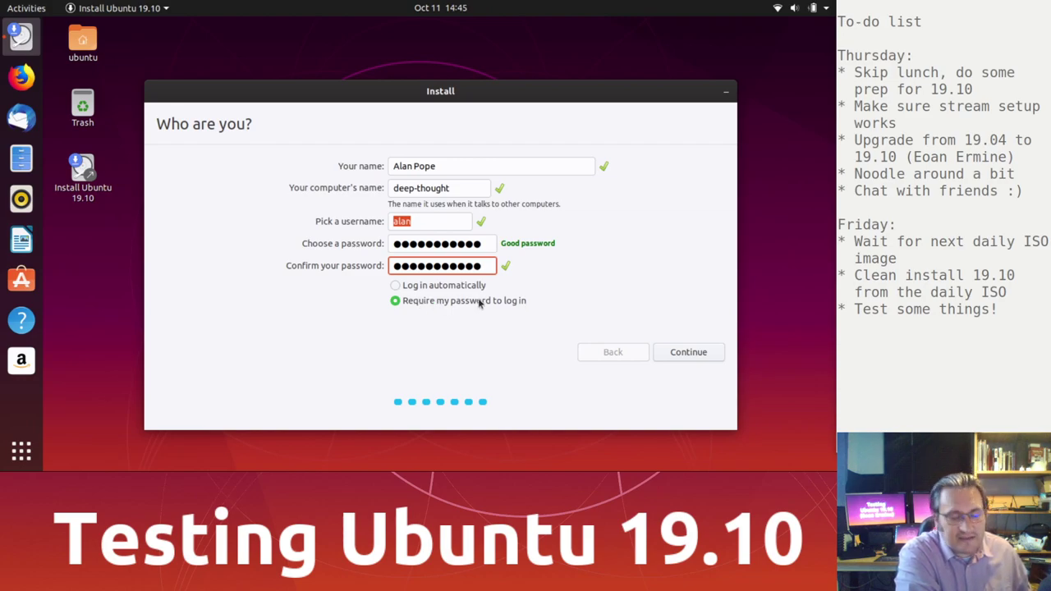
{"action": "left_click", "coordinate": [707, 354]}
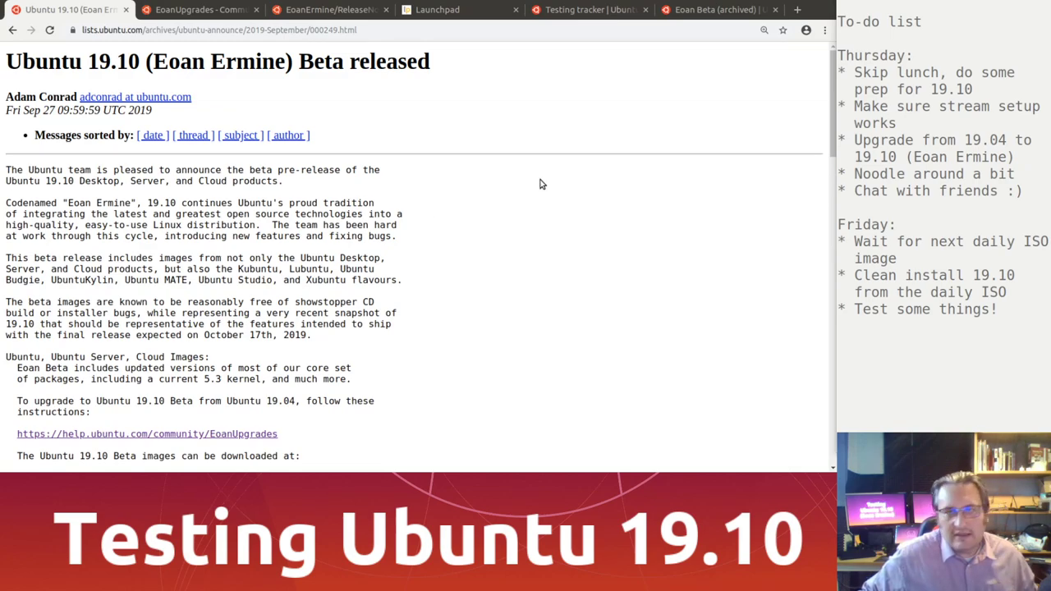
Step: Open the Eoan Daily milestone from the Testing tracker in a new tab
{"action": "left_click", "coordinate": [586, 11]}
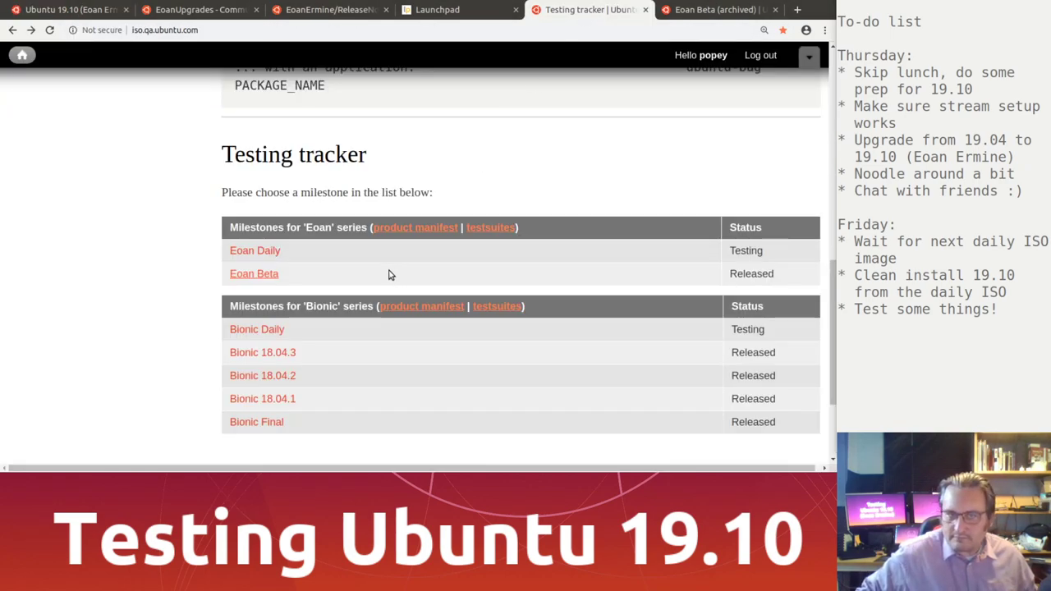
{"action": "middle_click", "coordinate": [267, 255]}
{"action": "left_click", "coordinate": [592, 12]}
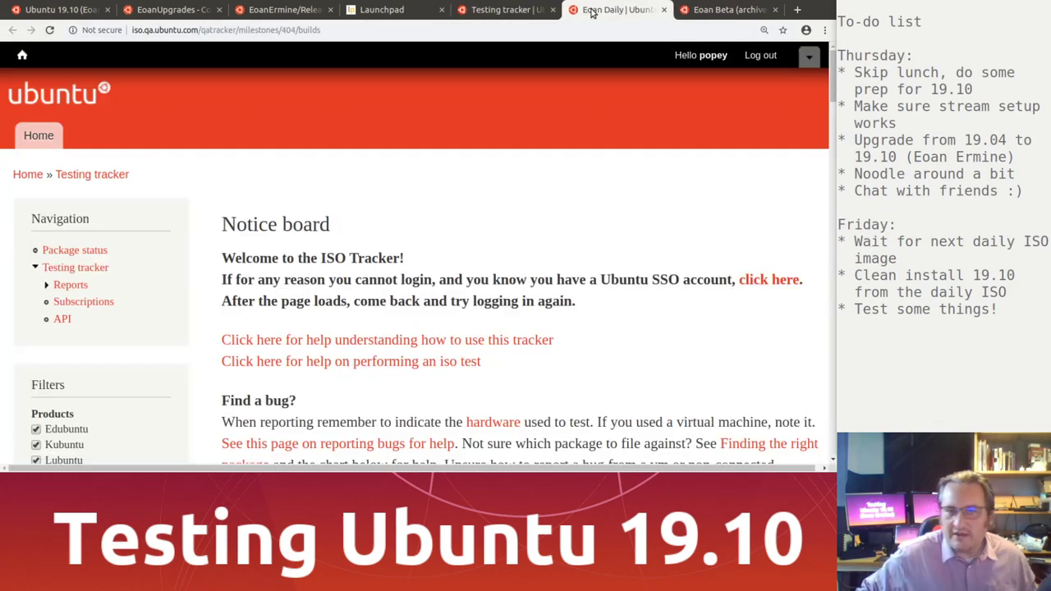
{"action": "scroll", "coordinate": [506, 328], "scroll_direction": "down", "scroll_amount": 8}
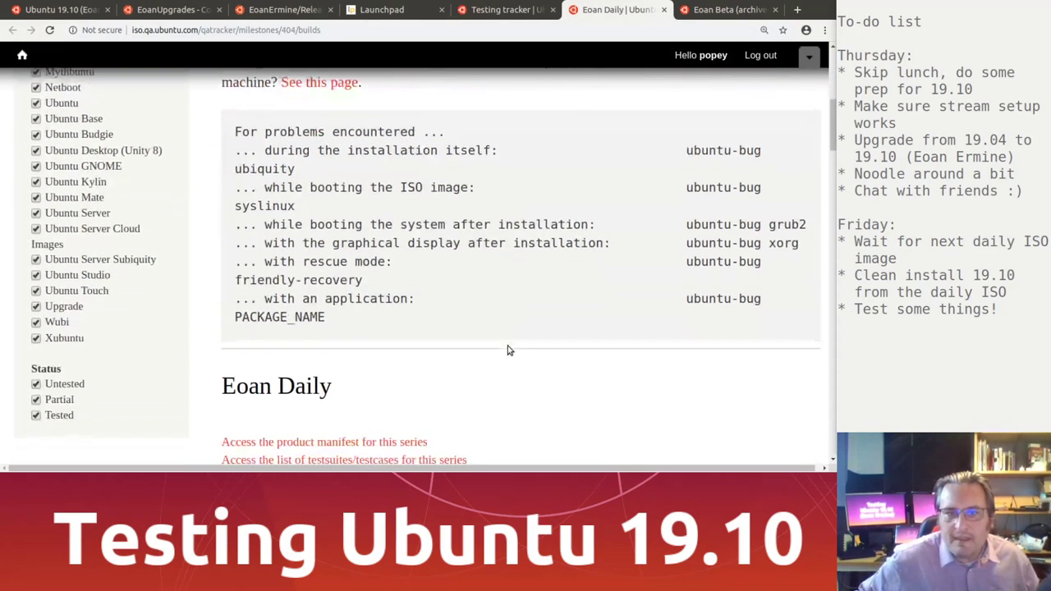
{"action": "scroll", "coordinate": [511, 349], "scroll_direction": "down", "scroll_amount": 8}
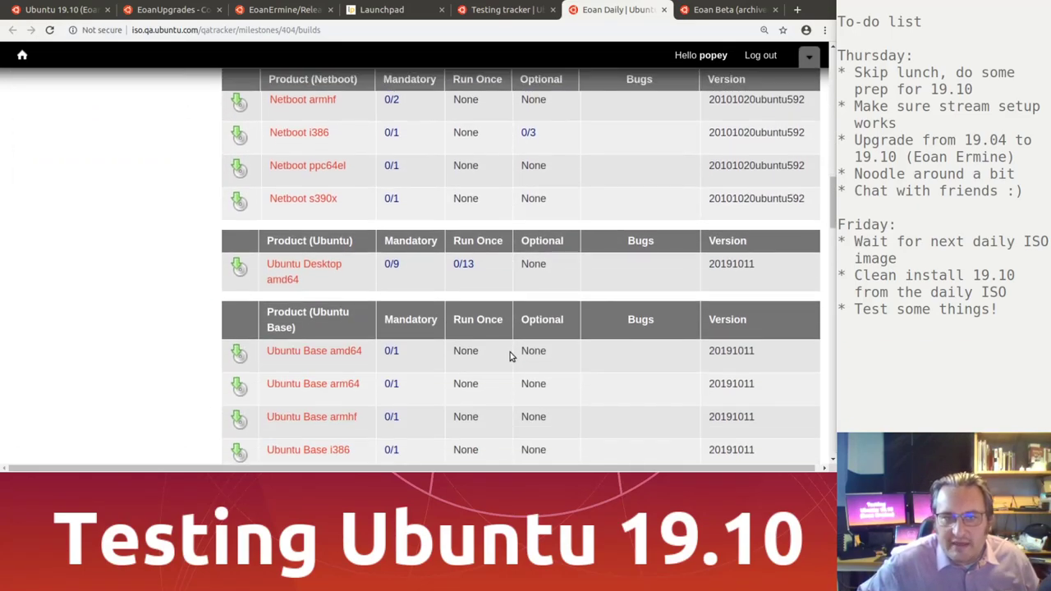
{"action": "scroll", "coordinate": [289, 235], "scroll_direction": "down", "scroll_amount": 1}
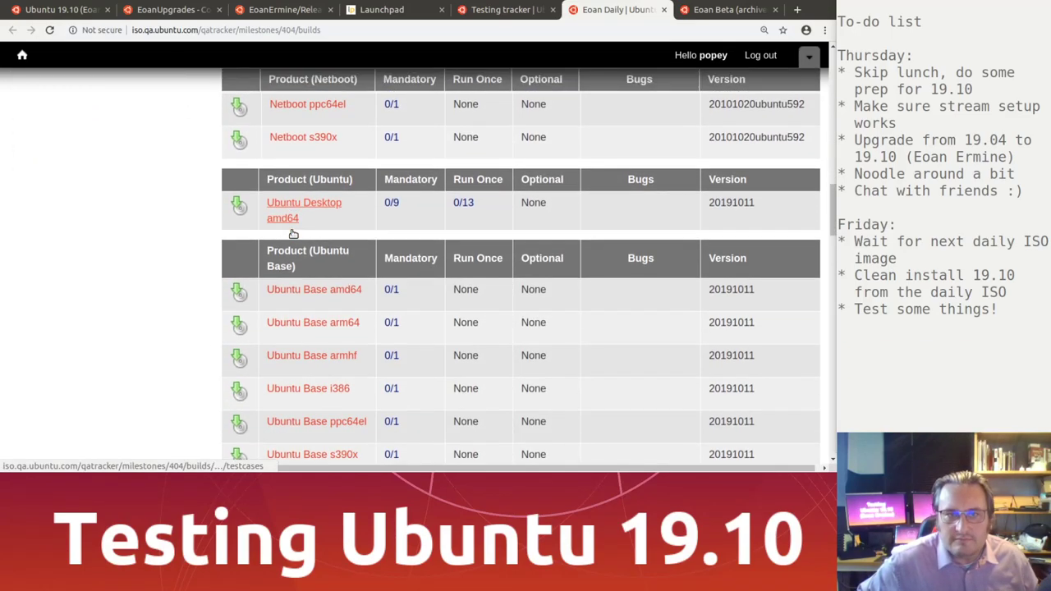
Step: Open the Ubuntu Desktop amd64 testcases and select Install (entire disk)
{"action": "middle_click", "coordinate": [293, 222]}
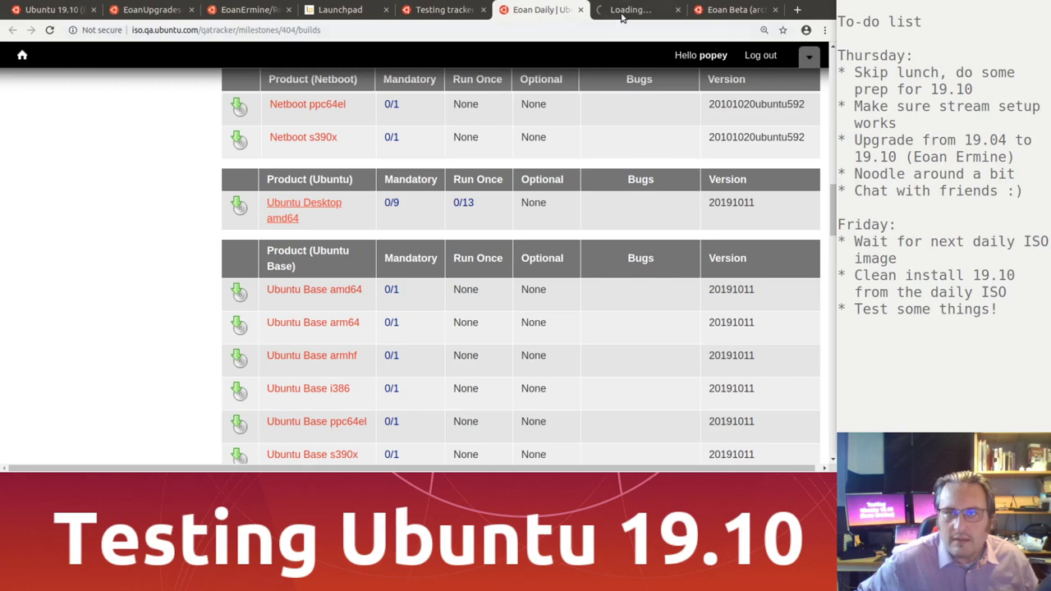
{"action": "left_click", "coordinate": [624, 10]}
{"action": "scroll", "coordinate": [533, 261], "scroll_direction": "down", "scroll_amount": 2}
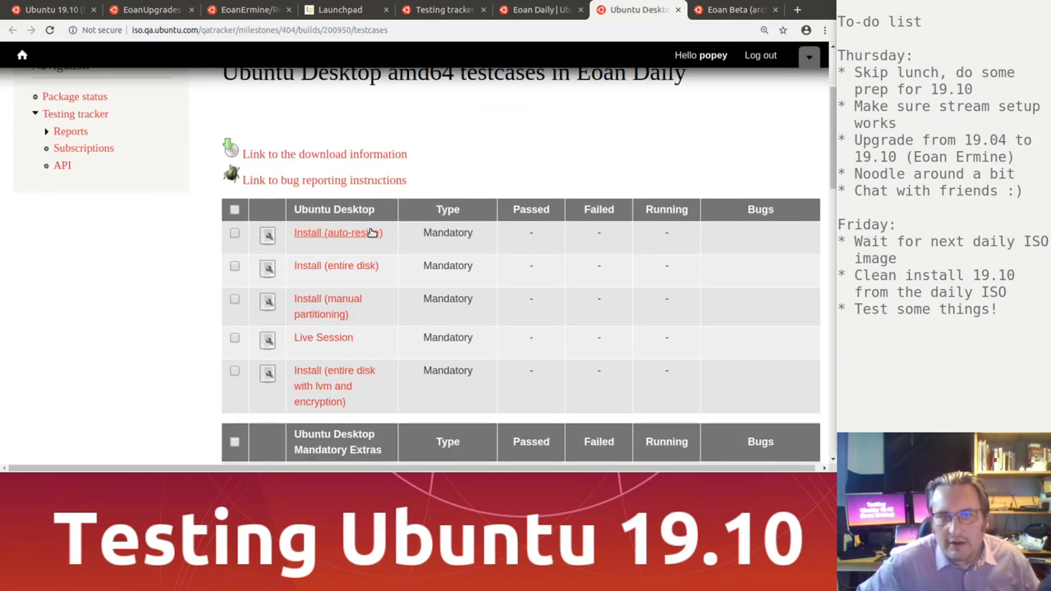
{"action": "left_click", "coordinate": [351, 271]}
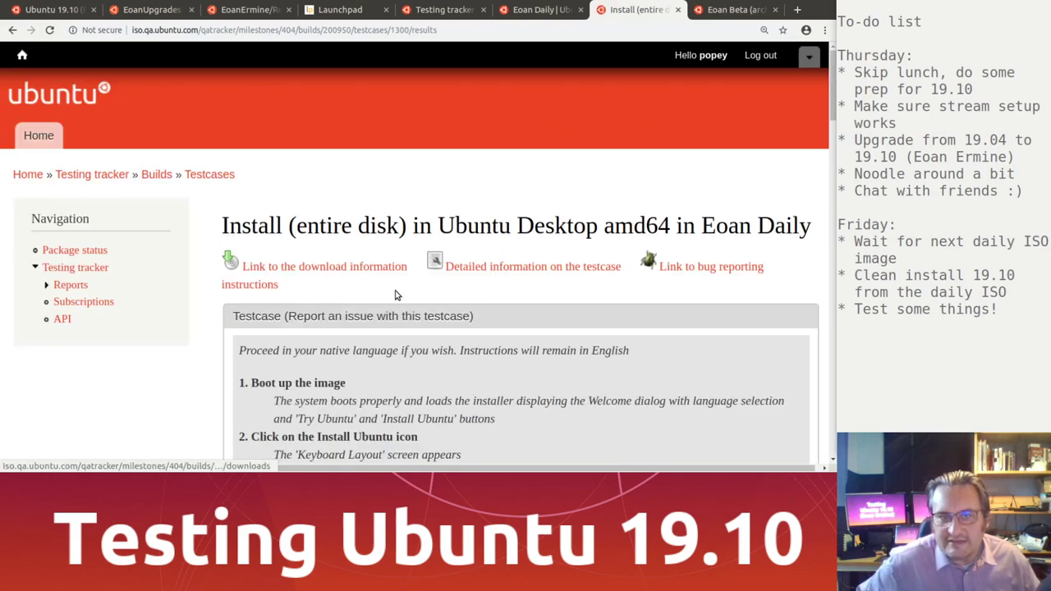
Step: Read through the Install (entire disk) testcase steps and open the 'file a bug' link in a new tab
{"action": "scroll", "coordinate": [391, 344], "scroll_direction": "down", "scroll_amount": 2}
{"action": "scroll", "coordinate": [392, 343], "scroll_direction": "down", "scroll_amount": 1}
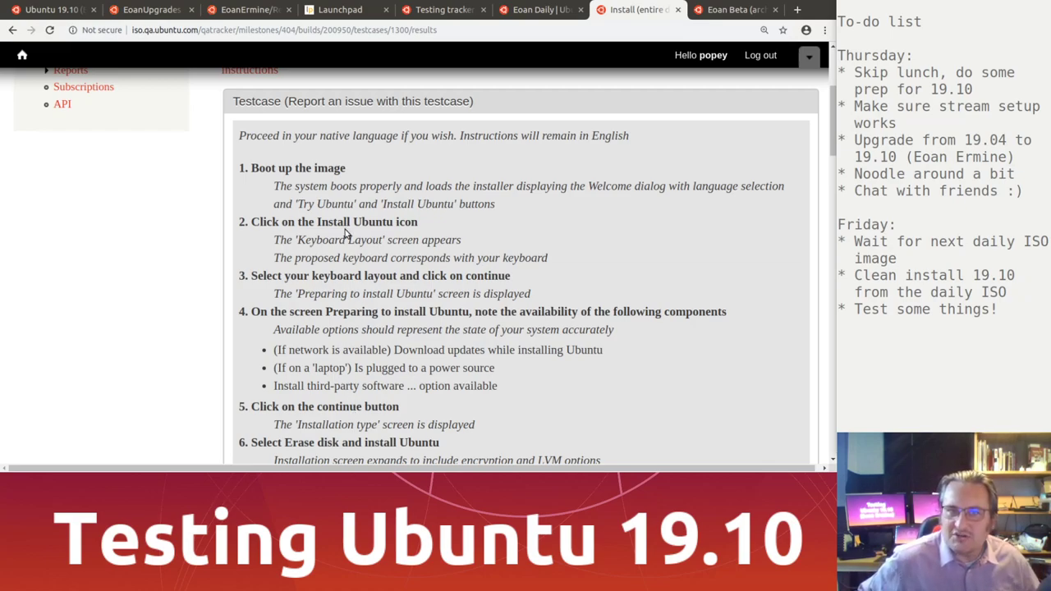
{"action": "scroll", "coordinate": [346, 386], "scroll_direction": "down", "scroll_amount": 3}
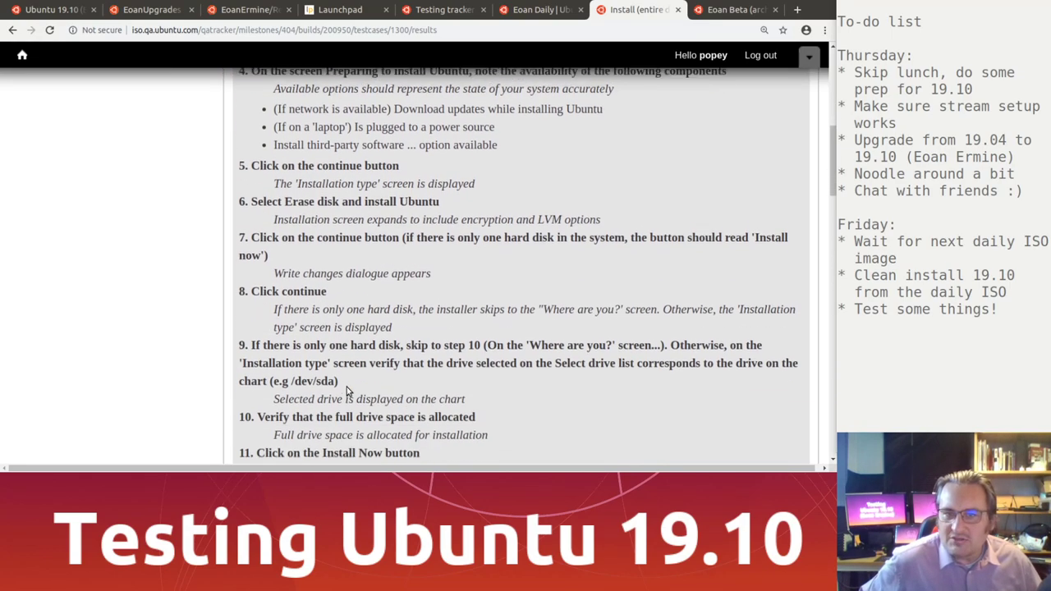
{"action": "scroll", "coordinate": [490, 399], "scroll_direction": "down", "scroll_amount": 5}
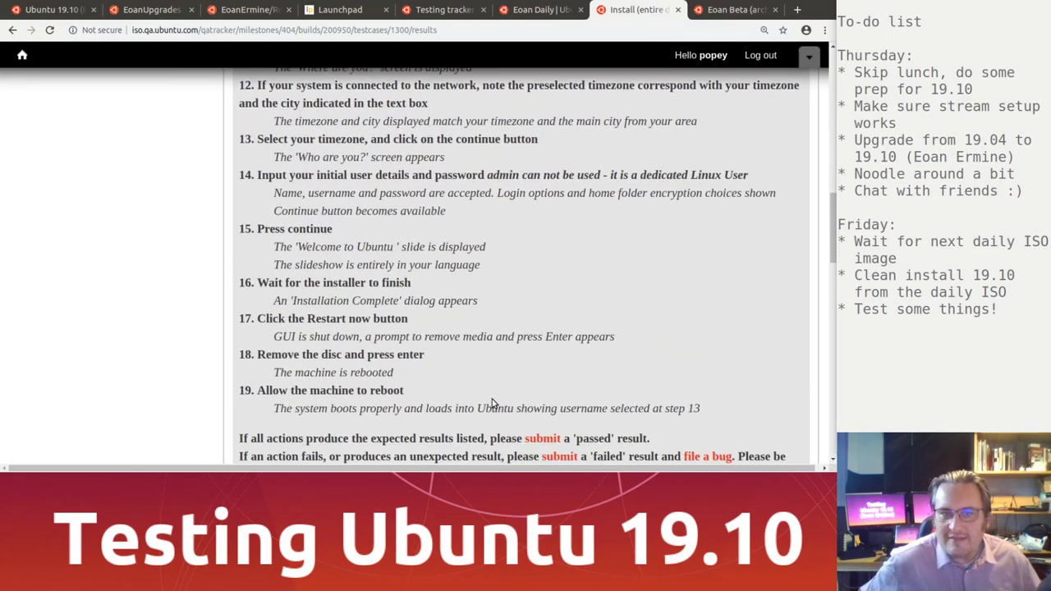
{"action": "scroll", "coordinate": [493, 403], "scroll_direction": "down", "scroll_amount": 2}
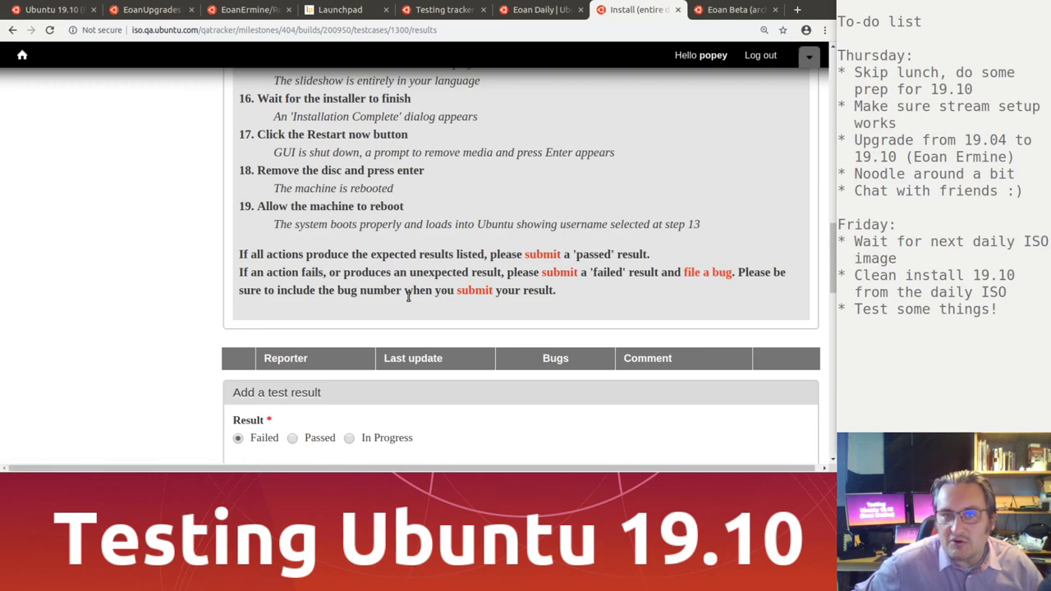
{"action": "left_click", "coordinate": [706, 273]}
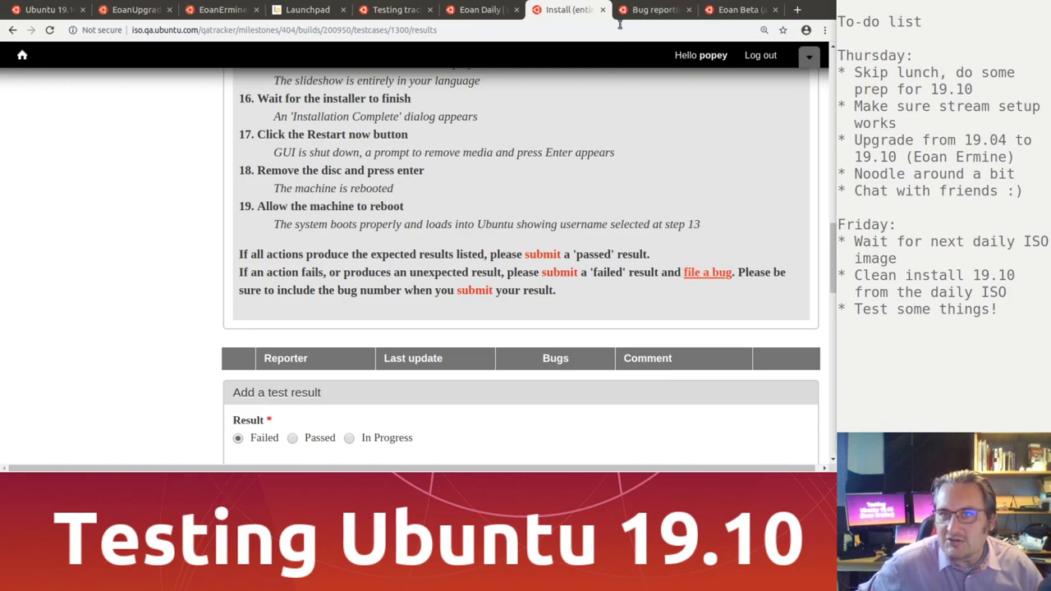
Step: Switch to the bug reporting tab and browse the Ubuntu Desktop amd64 instructions
{"action": "left_click", "coordinate": [640, 10]}
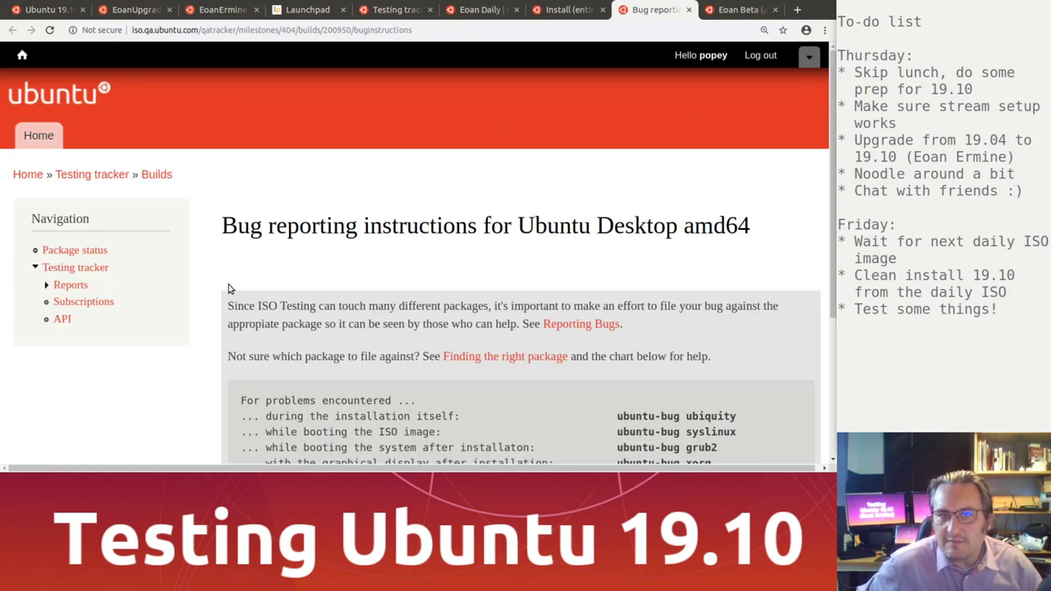
{"action": "scroll", "coordinate": [273, 297], "scroll_direction": "down", "scroll_amount": 3}
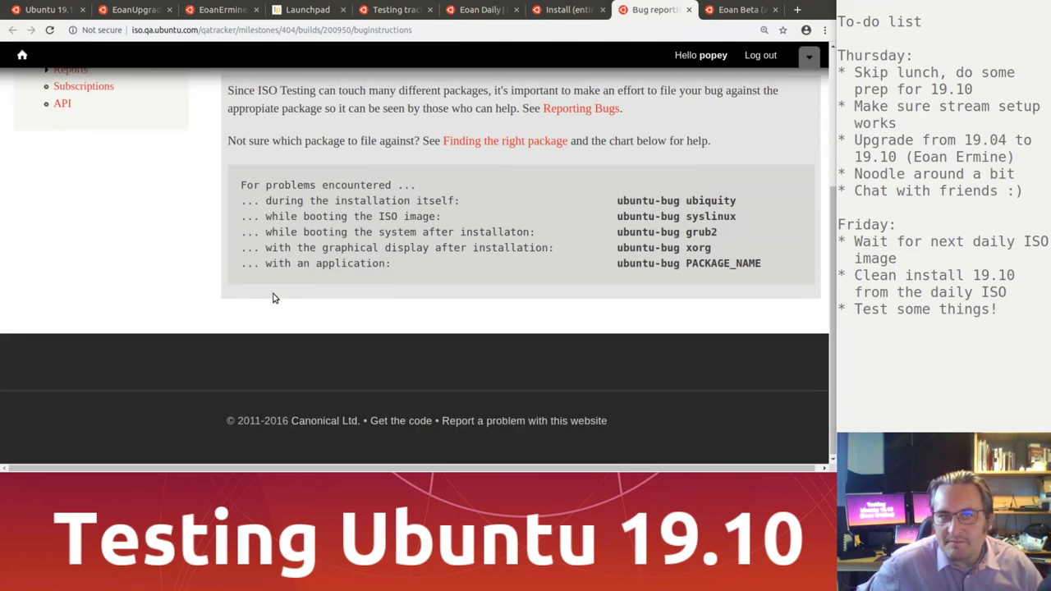
{"action": "scroll", "coordinate": [274, 296], "scroll_direction": "up", "scroll_amount": 1}
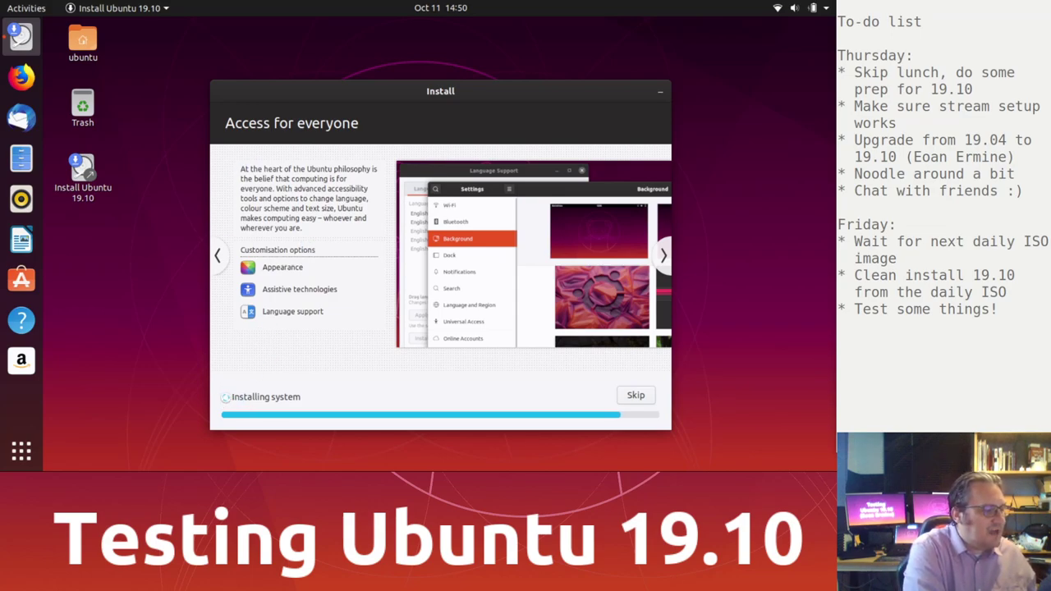
Step: Expand and collapse the installation log while the installer finishes
{"action": "left_click", "coordinate": [221, 396]}
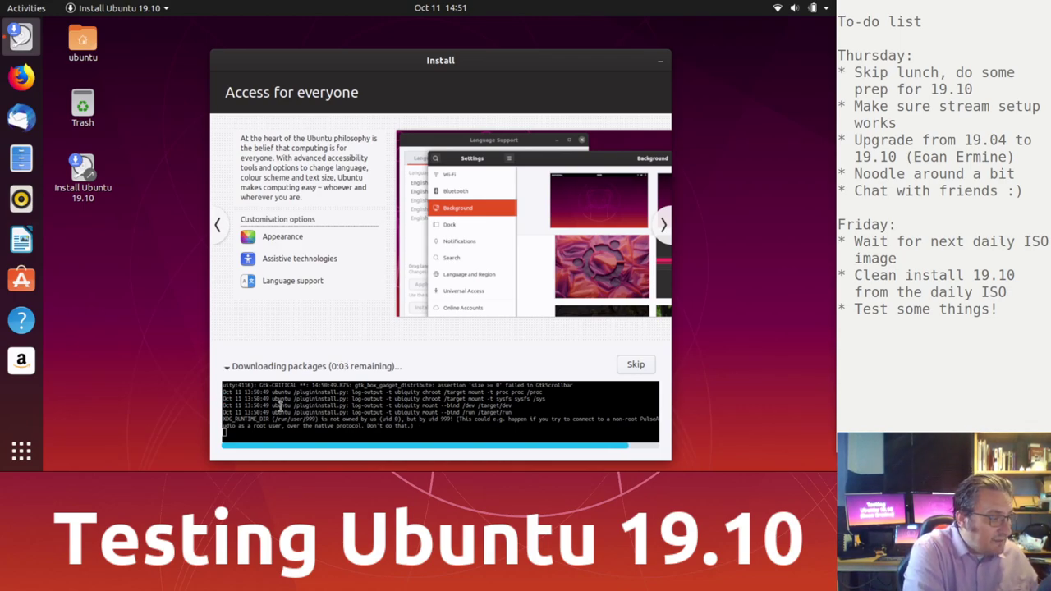
{"action": "left_click", "coordinate": [227, 368]}
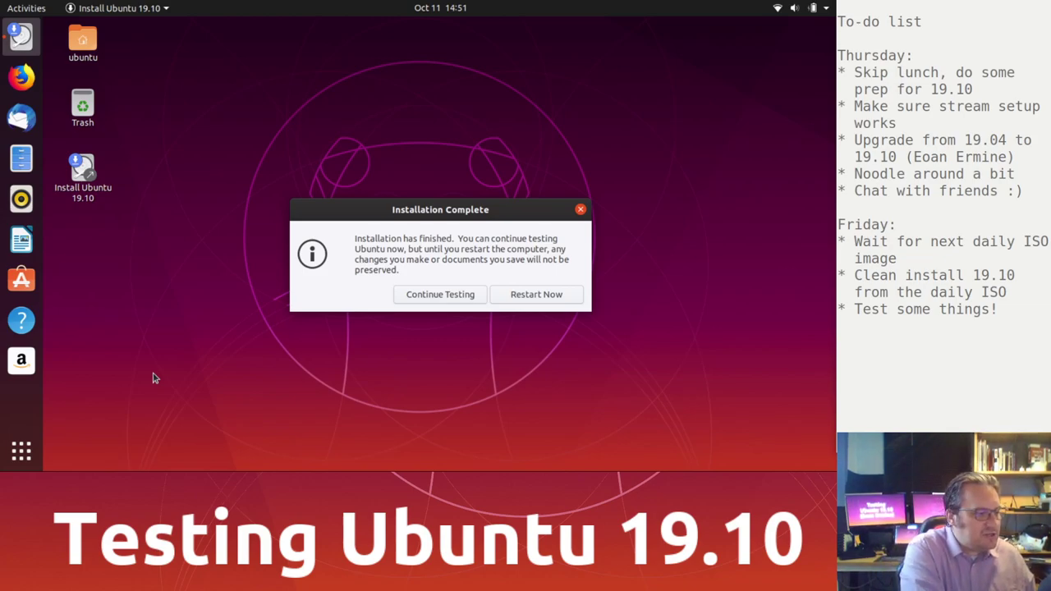
Step: Restart into the newly installed Ubuntu 19.10 system
{"action": "left_click", "coordinate": [558, 294]}
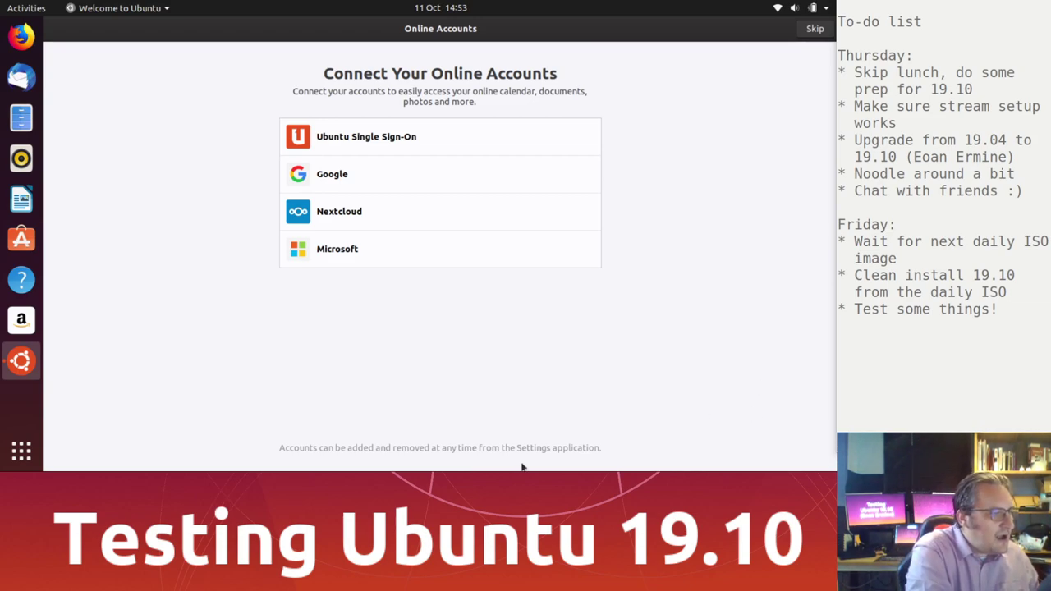
Step: Skip connecting online accounts in the Welcome to Ubuntu setup
{"action": "left_click_drag", "start_coordinate": [563, 33], "coordinate": [389, 18]}
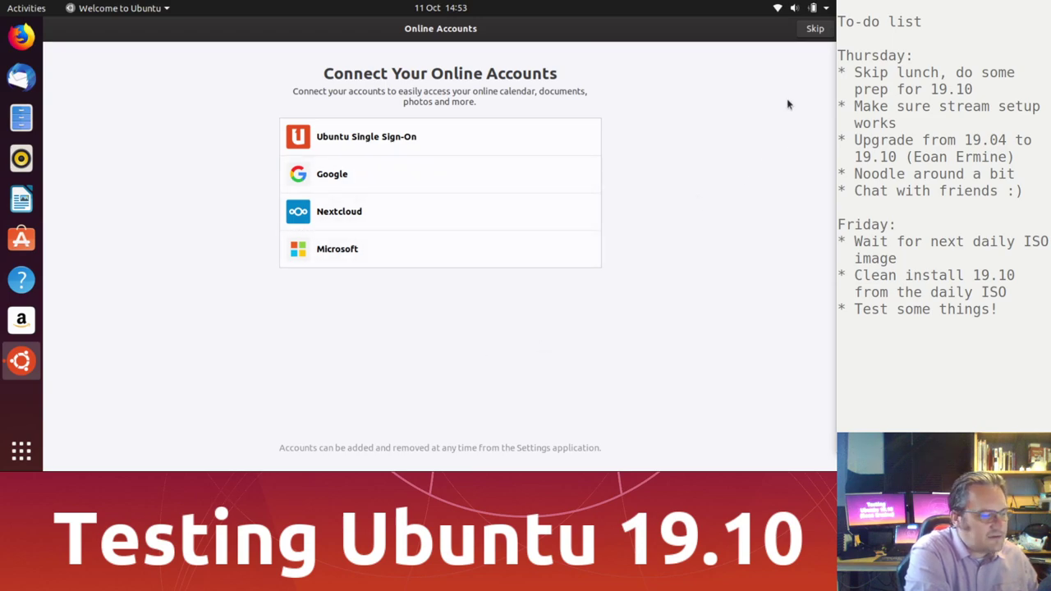
{"action": "left_click", "coordinate": [809, 29]}
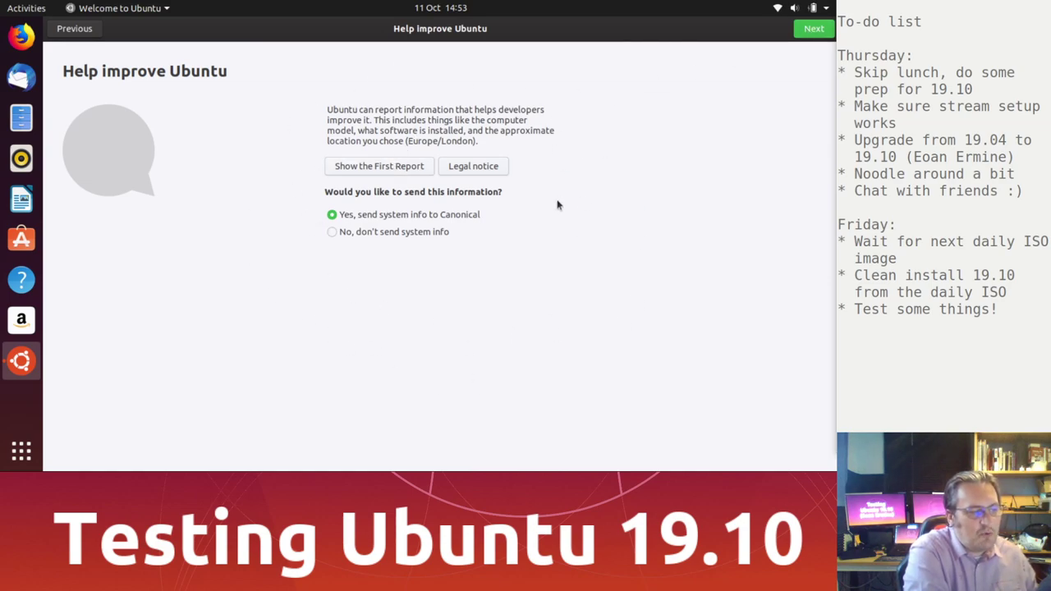
Step: Browse the first system report, highlighting the GPU entry and 277mmx156mm screen size, then close it
{"action": "left_click", "coordinate": [389, 170]}
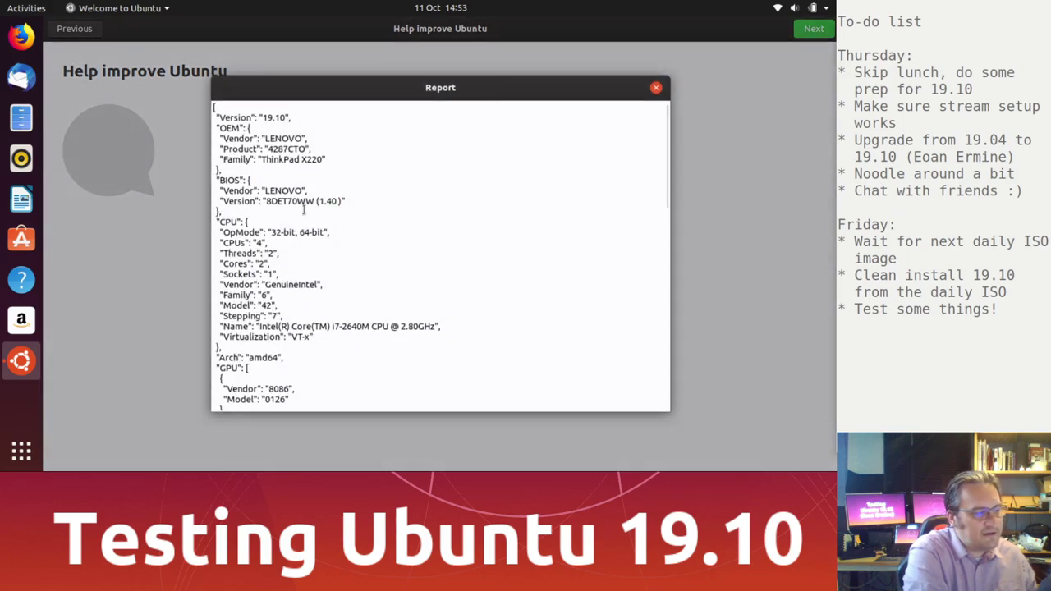
{"action": "scroll", "coordinate": [319, 306], "scroll_direction": "down", "scroll_amount": 4}
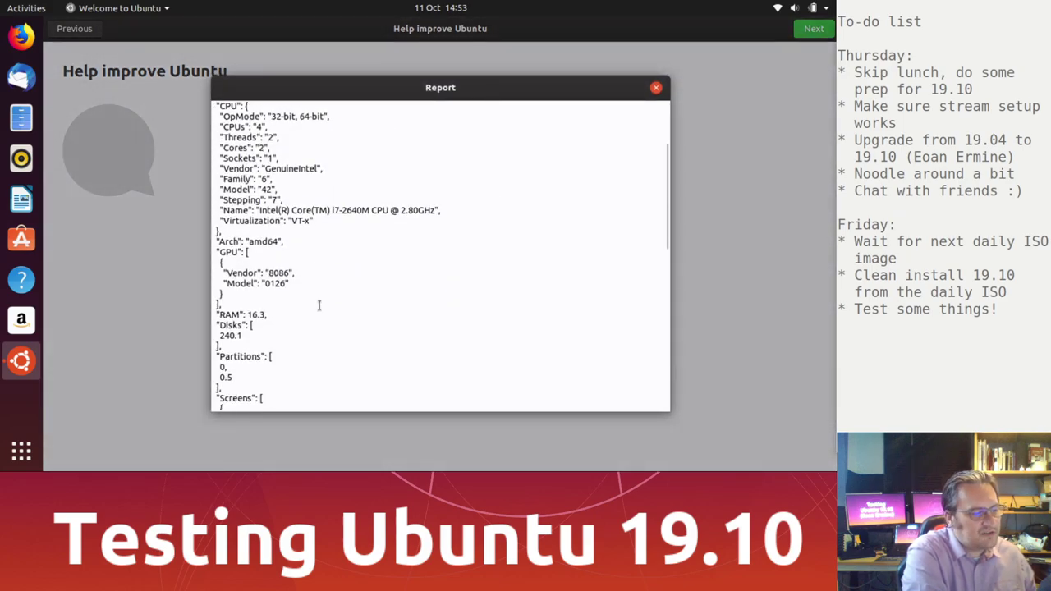
{"action": "left_click_drag", "start_coordinate": [285, 223], "coordinate": [243, 268]}
{"action": "left_click", "coordinate": [290, 265]}
{"action": "scroll", "coordinate": [290, 266], "scroll_direction": "down", "scroll_amount": 1}
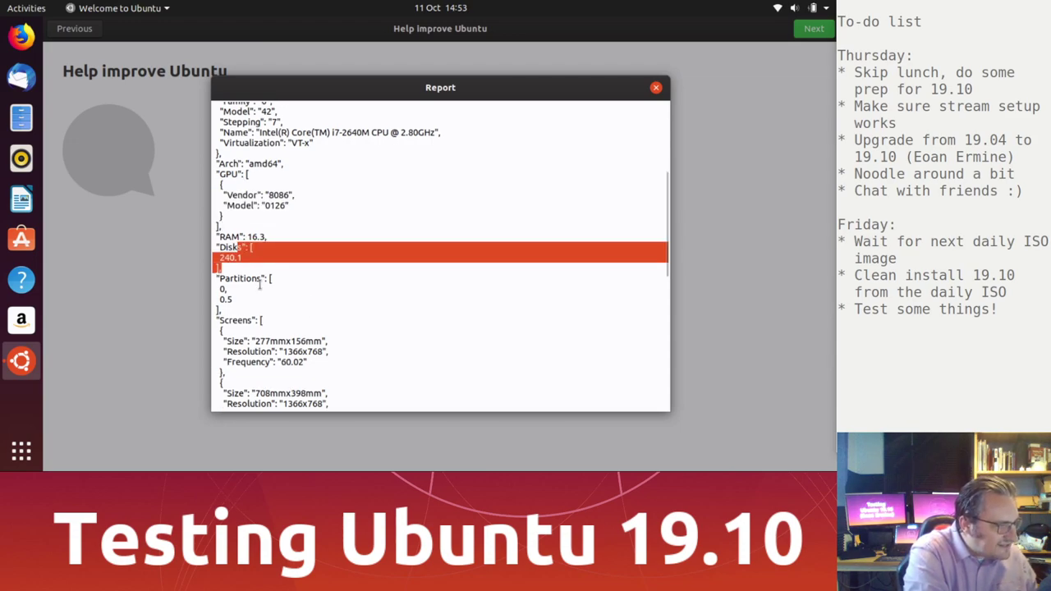
{"action": "scroll", "coordinate": [268, 291], "scroll_direction": "down", "scroll_amount": 3}
{"action": "left_click_drag", "start_coordinate": [254, 190], "coordinate": [303, 250]}
{"action": "left_click", "coordinate": [222, 226]}
{"action": "left_click_drag", "start_coordinate": [255, 224], "coordinate": [329, 224]}
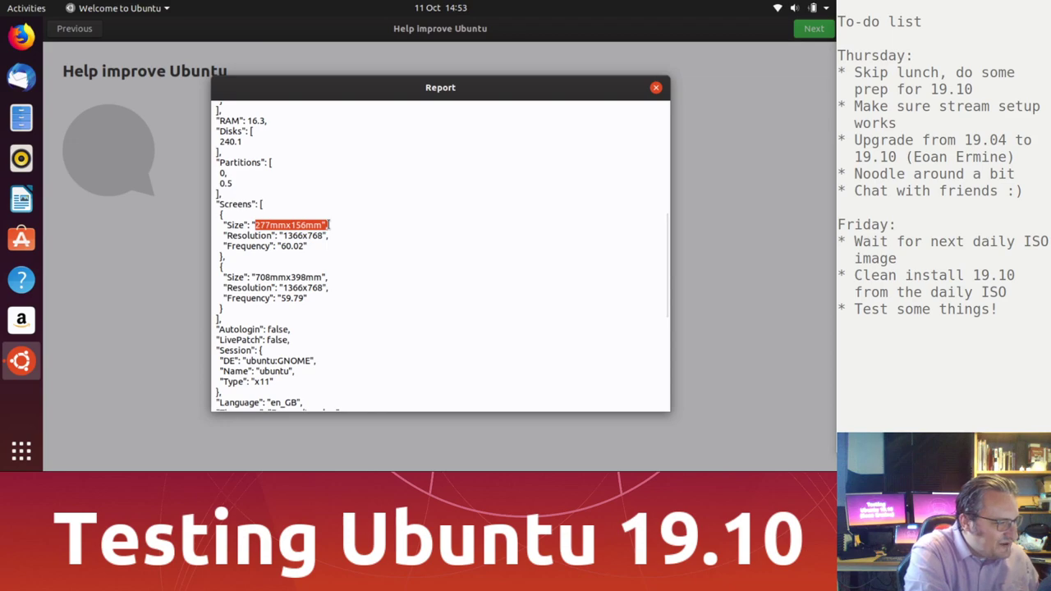
{"action": "scroll", "coordinate": [440, 230], "scroll_direction": "down", "scroll_amount": 3}
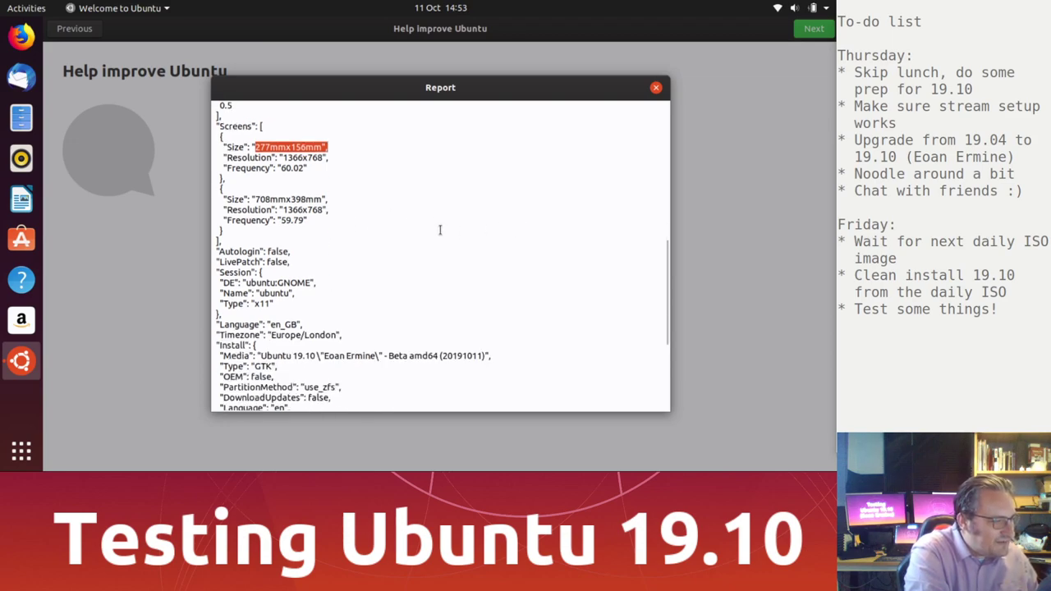
{"action": "scroll", "coordinate": [440, 230], "scroll_direction": "up", "scroll_amount": 1}
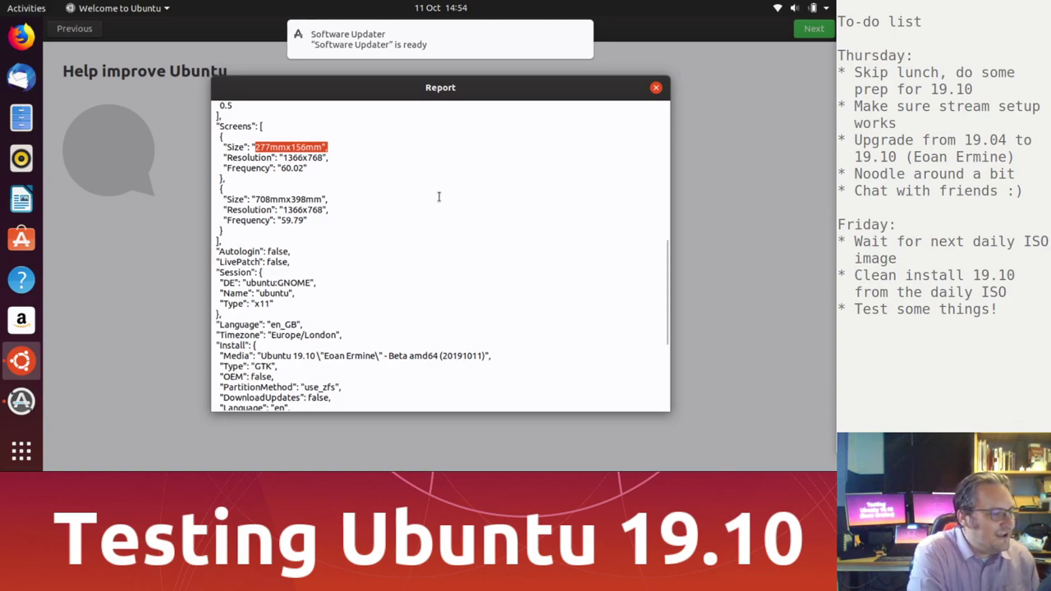
{"action": "scroll", "coordinate": [447, 260], "scroll_direction": "down", "scroll_amount": 2}
{"action": "scroll", "coordinate": [447, 260], "scroll_direction": "up", "scroll_amount": 2}
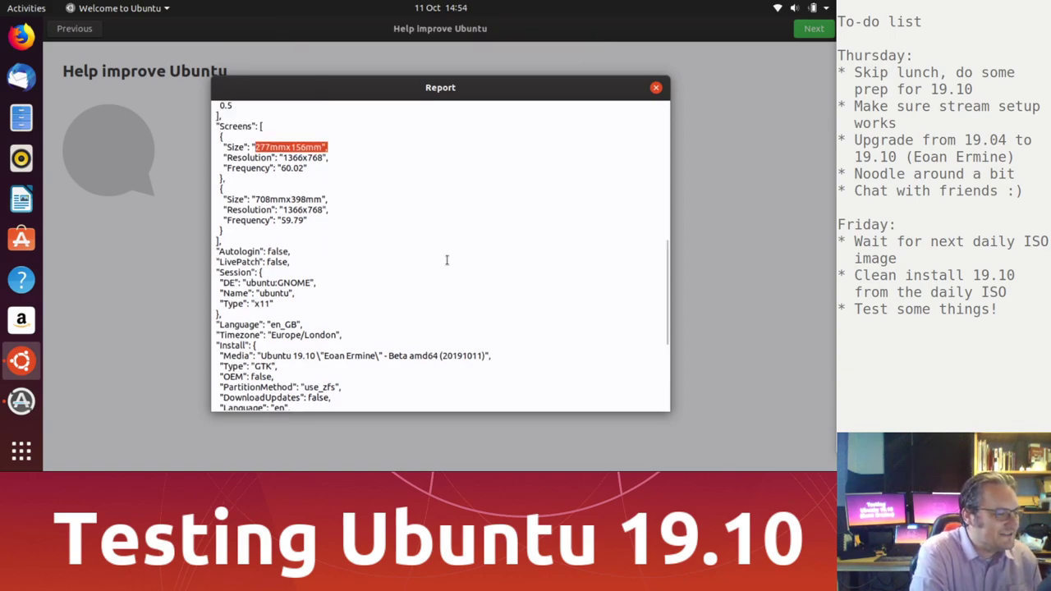
{"action": "scroll", "coordinate": [389, 258], "scroll_direction": "down", "scroll_amount": 5}
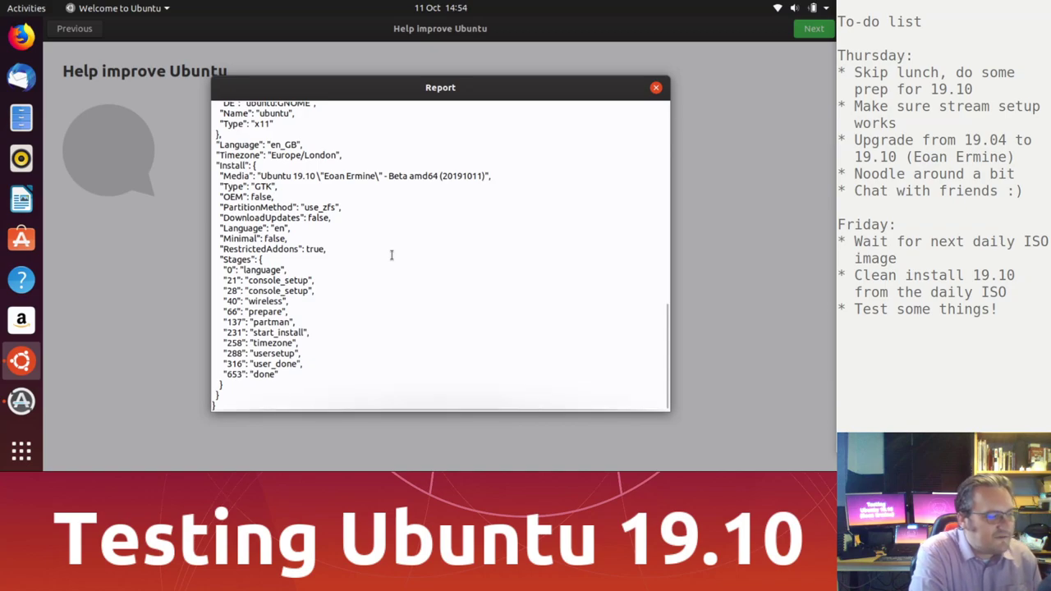
{"action": "left_click", "coordinate": [656, 88]}
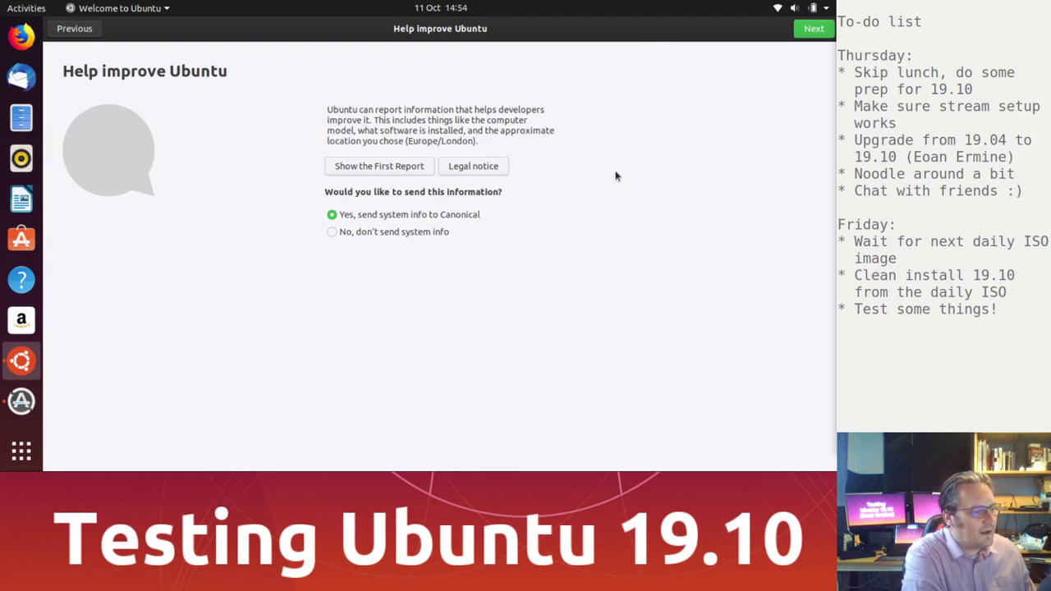
Step: Continue past the privacy page and finish the welcome setup
{"action": "left_click", "coordinate": [822, 30]}
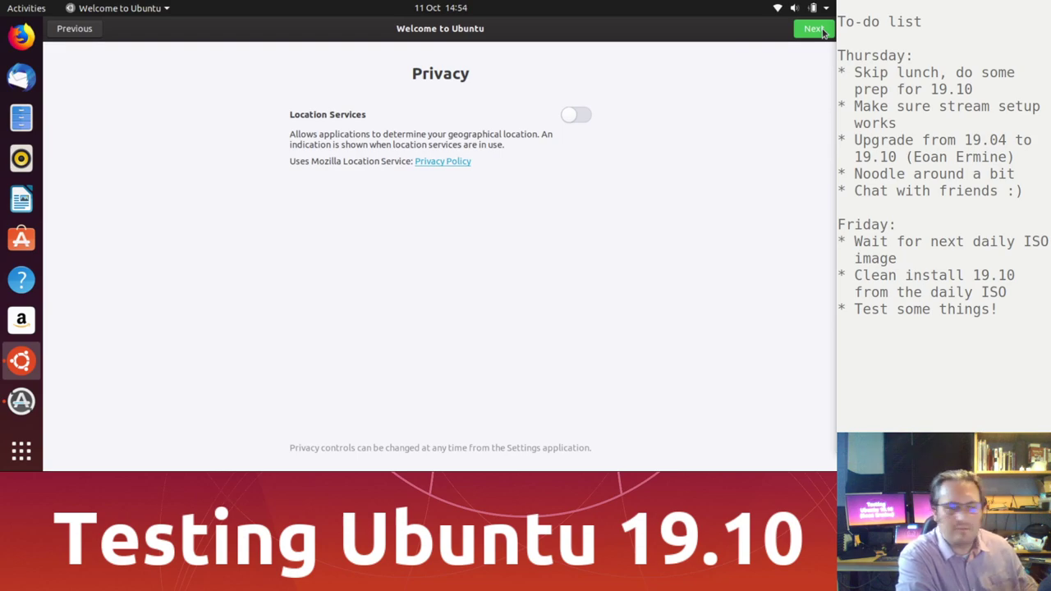
{"action": "left_click", "coordinate": [822, 30]}
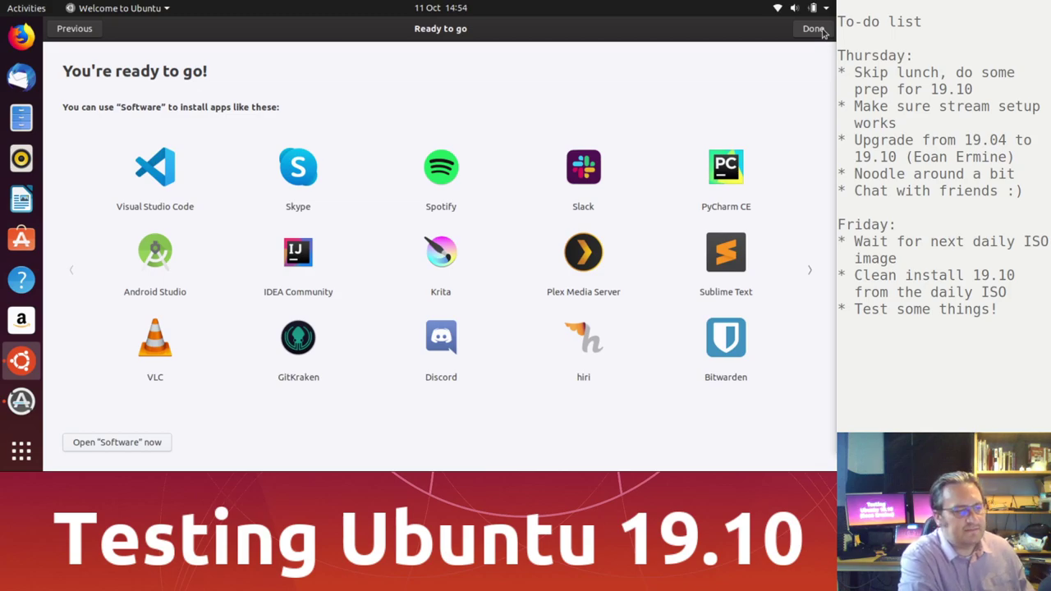
{"action": "left_click", "coordinate": [815, 28]}
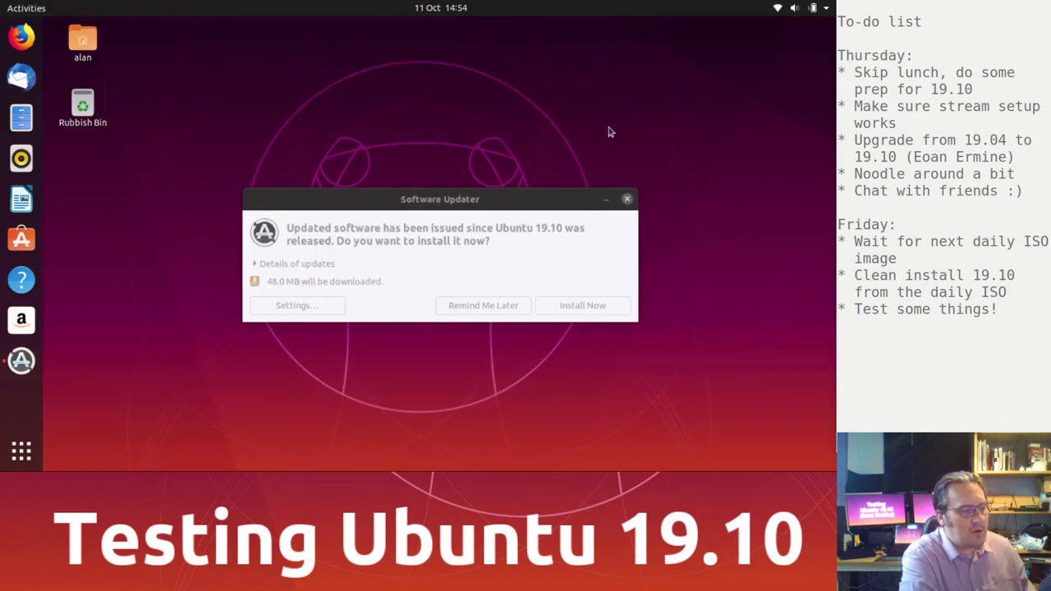
Step: Review the update details and install the 48.0 MB of offered updates
{"action": "left_click", "coordinate": [423, 194]}
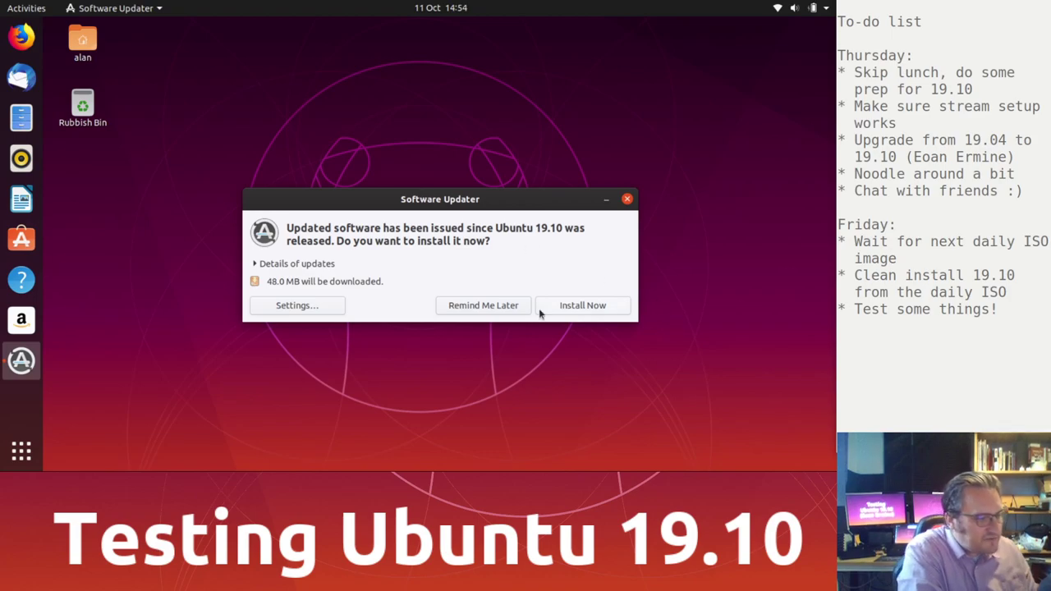
{"action": "left_click", "coordinate": [276, 265]}
{"action": "left_click", "coordinate": [276, 264]}
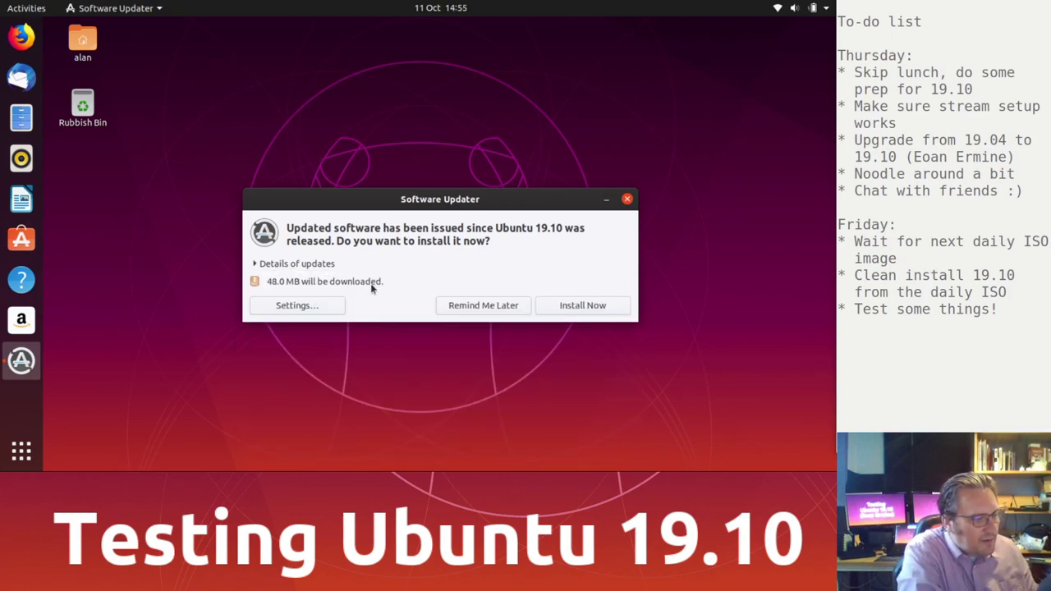
{"action": "left_click", "coordinate": [562, 306]}
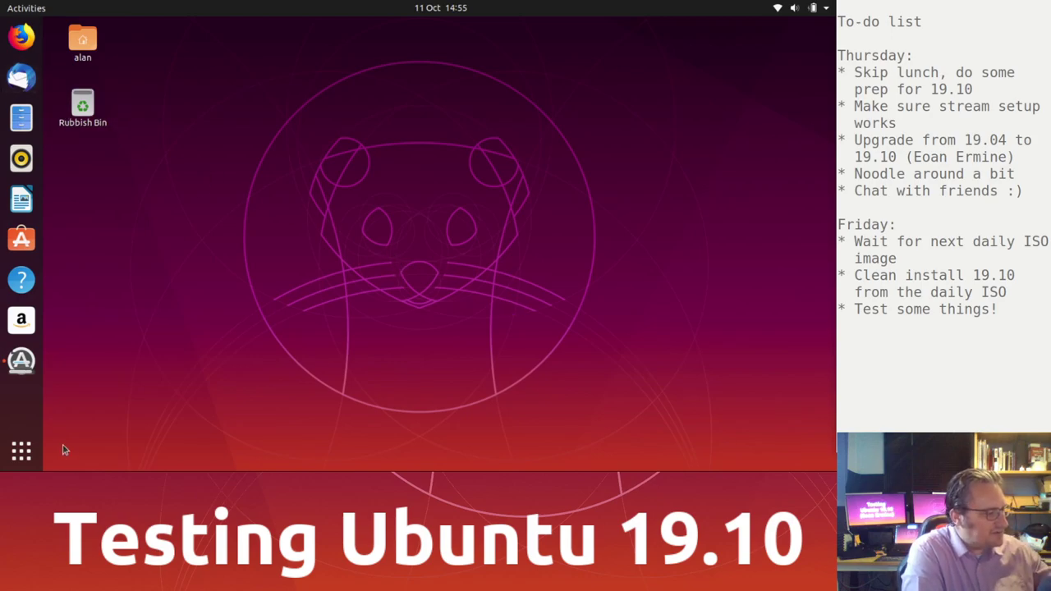
{"action": "left_click", "coordinate": [21, 449]}
{"action": "type", "text": "disk"}
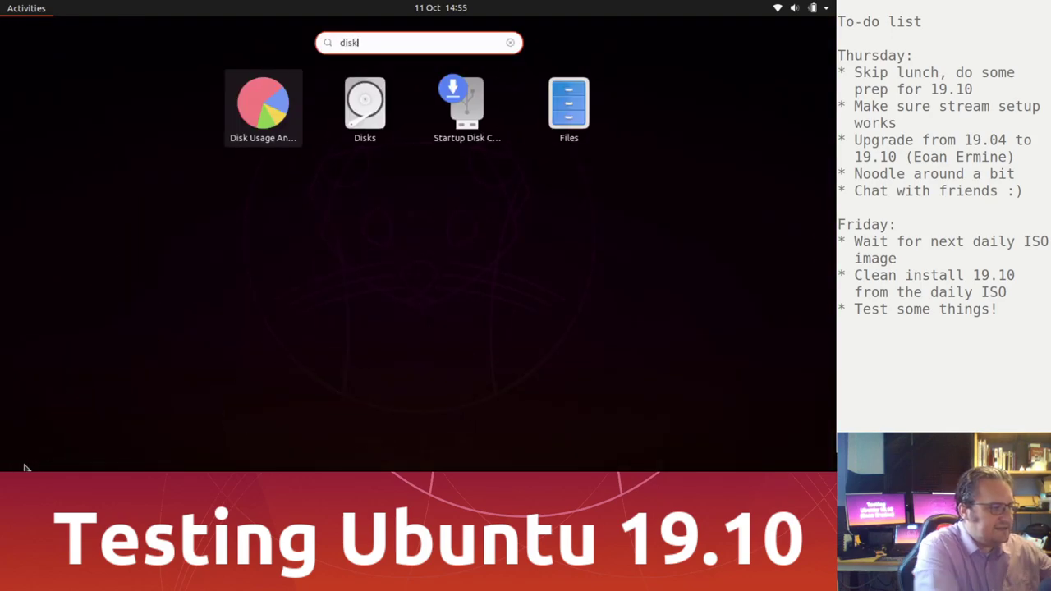
{"action": "left_click", "coordinate": [368, 88]}
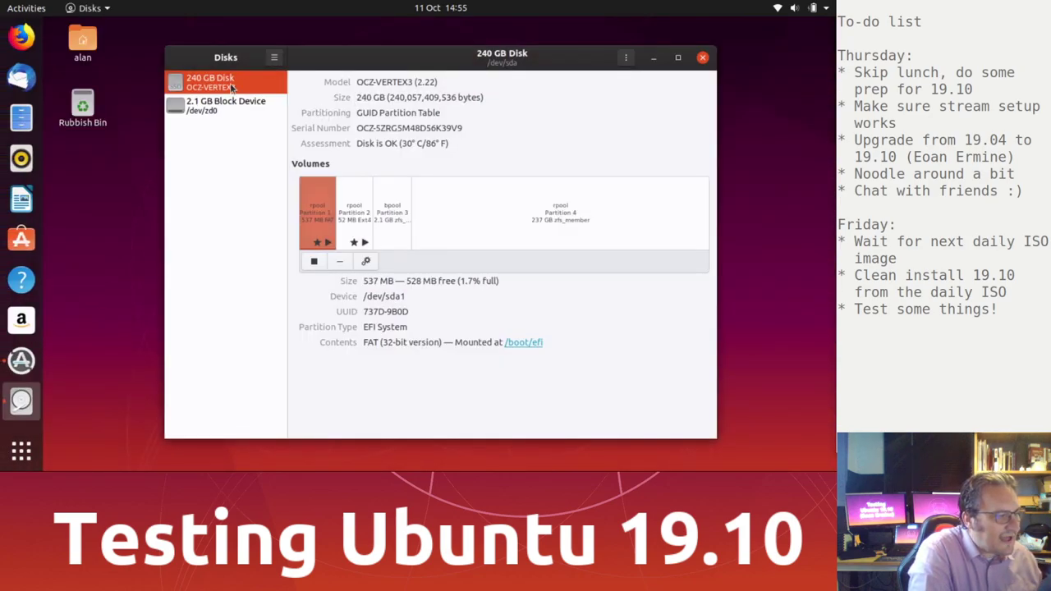
{"action": "left_click", "coordinate": [403, 207]}
{"action": "left_click", "coordinate": [495, 209]}
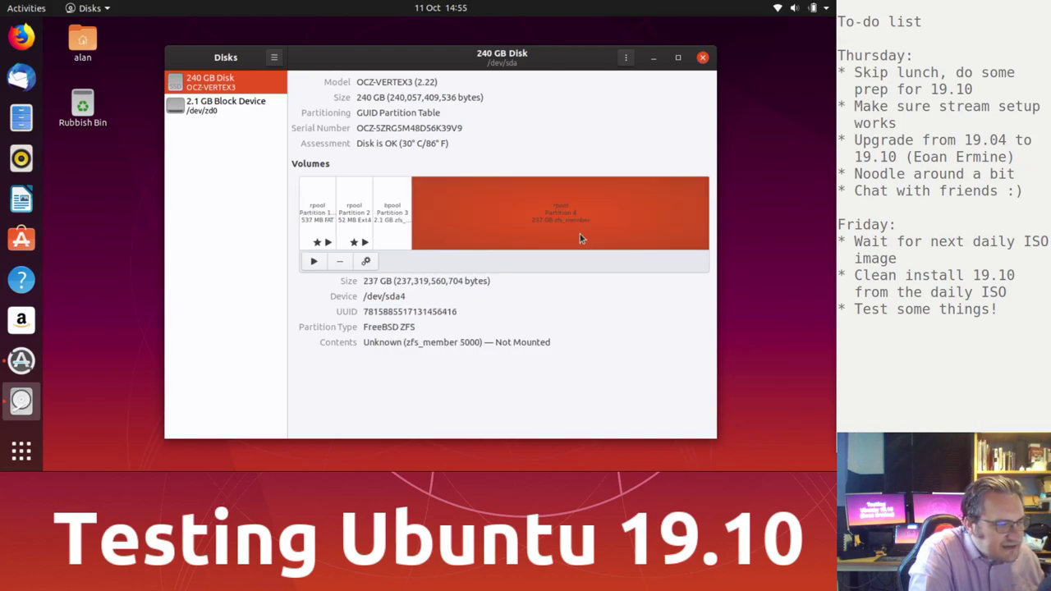
{"action": "left_click", "coordinate": [395, 218]}
{"action": "left_click", "coordinate": [361, 209]}
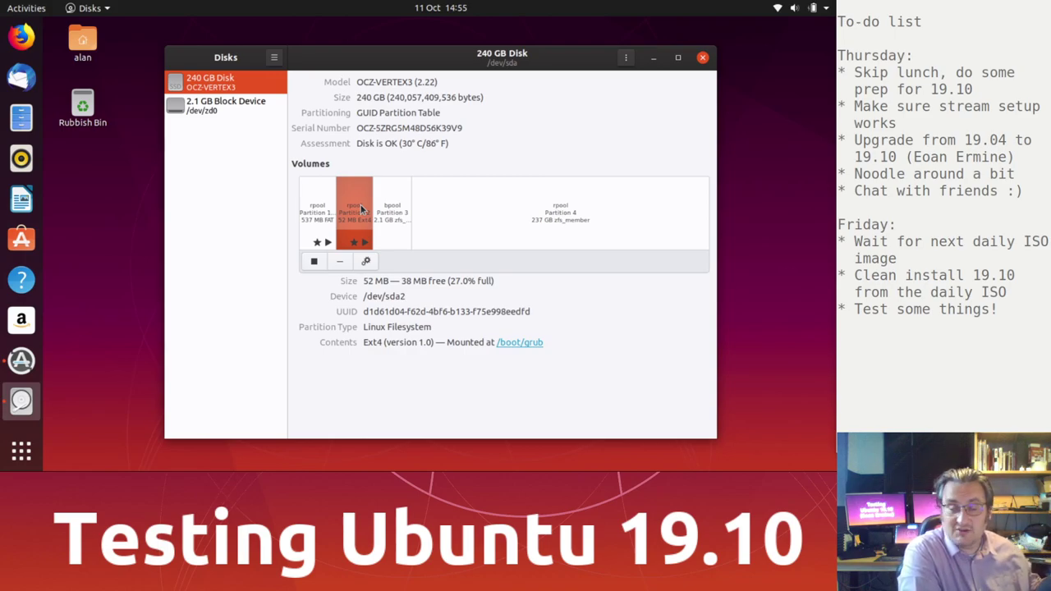
{"action": "left_click", "coordinate": [450, 209]}
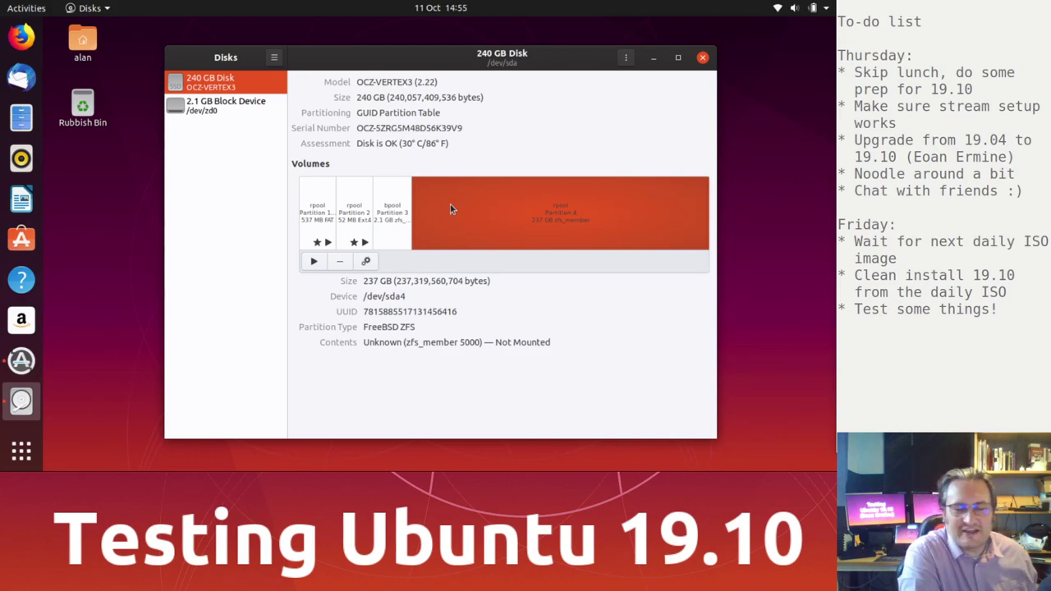
{"action": "left_click", "coordinate": [703, 59]}
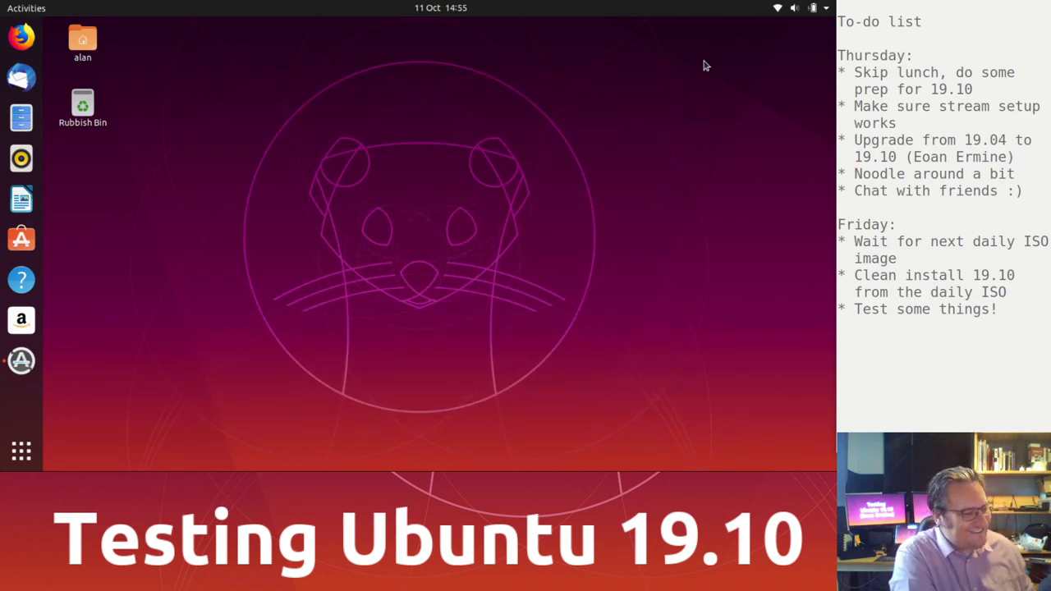
{"action": "left_click", "coordinate": [21, 360]}
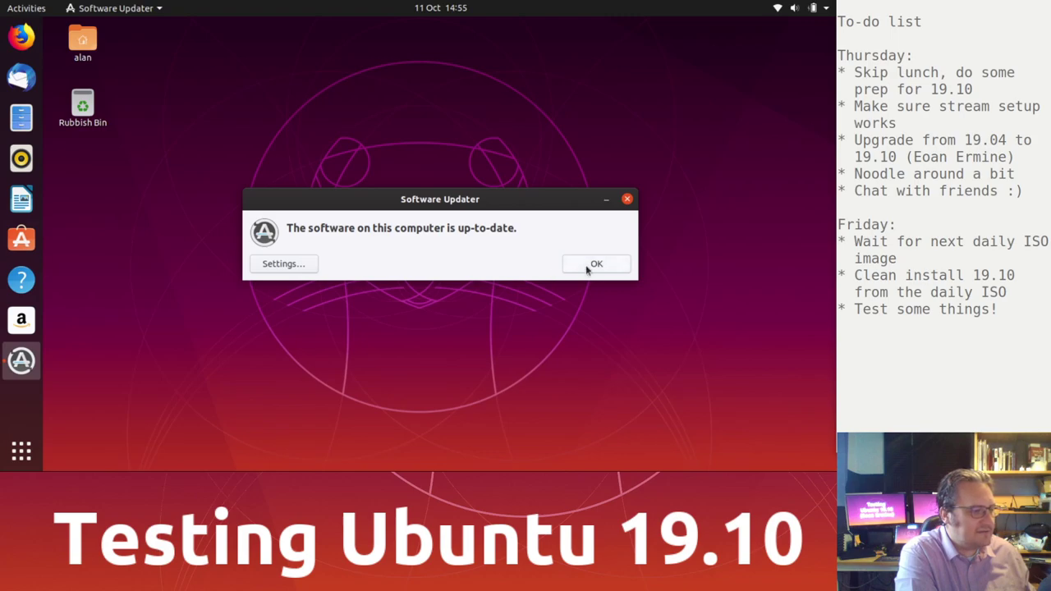
{"action": "left_click", "coordinate": [586, 265]}
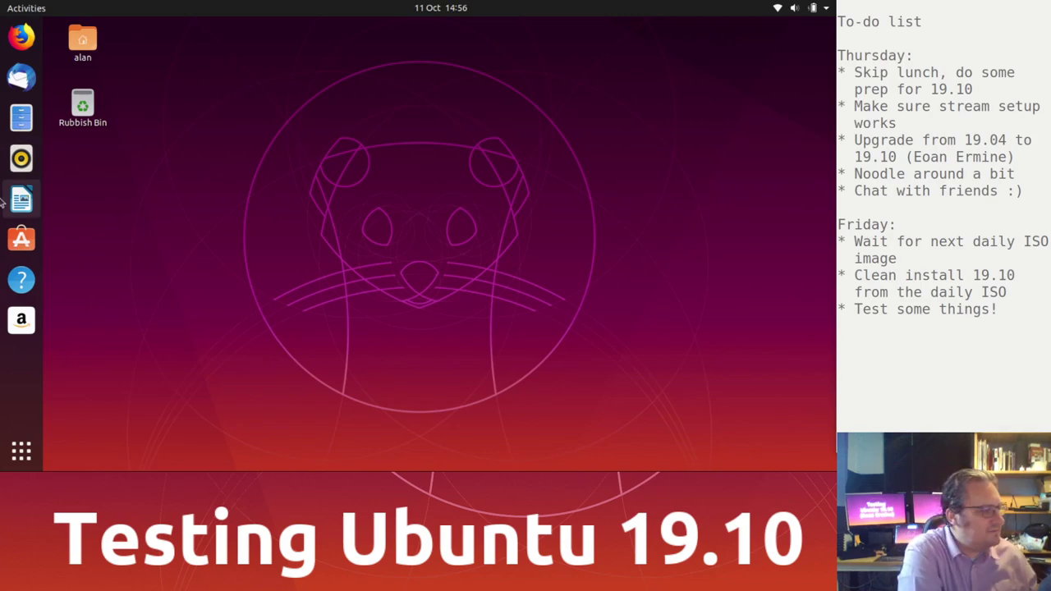
Step: Search Ubuntu Software for 'steam' and open the Steam installer's details page
{"action": "left_click", "coordinate": [21, 238]}
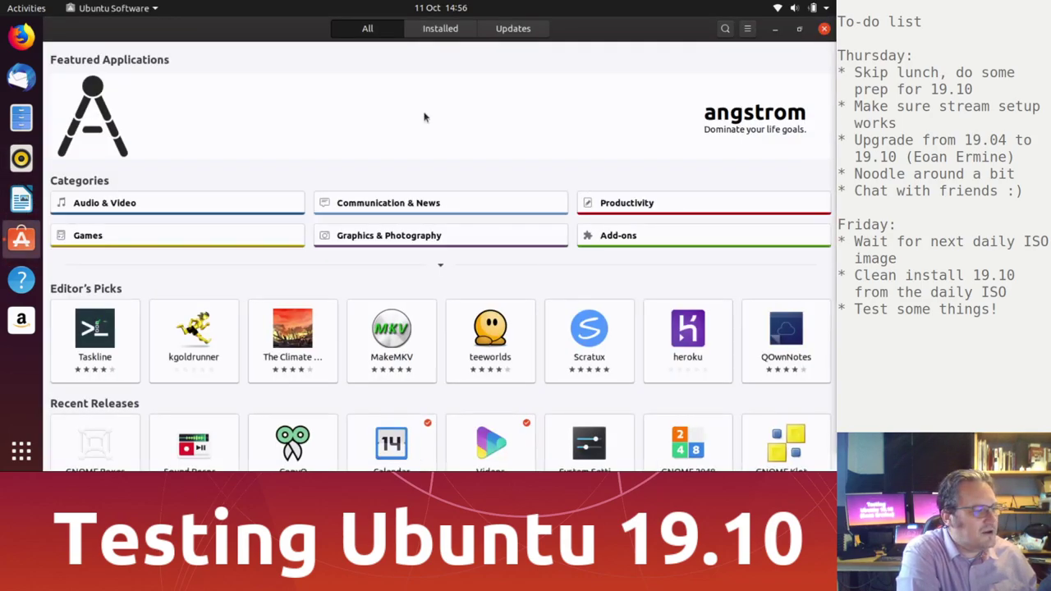
{"action": "left_click", "coordinate": [723, 30]}
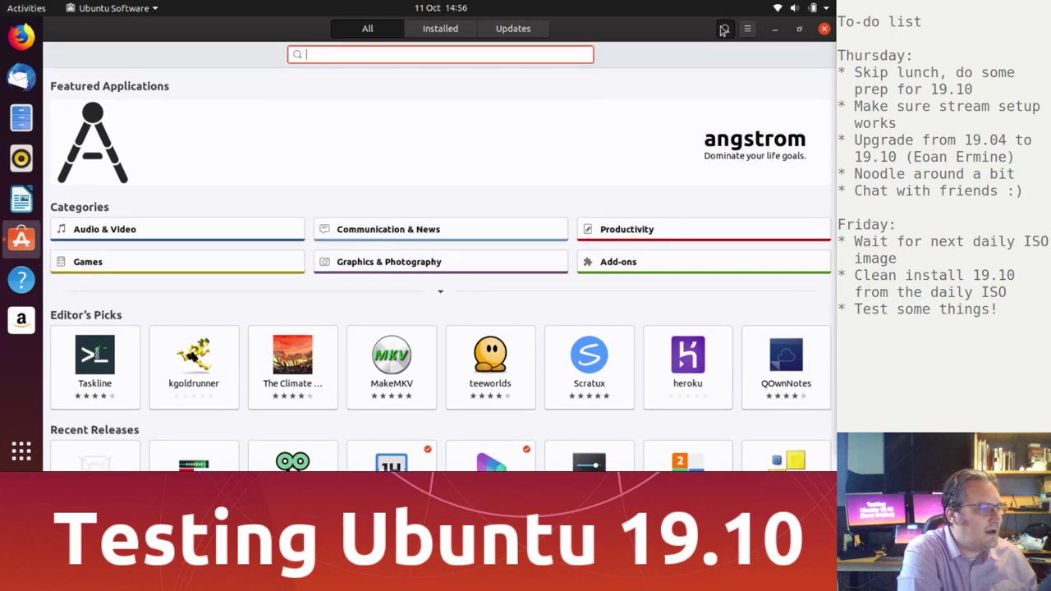
{"action": "type", "text": "steam"}
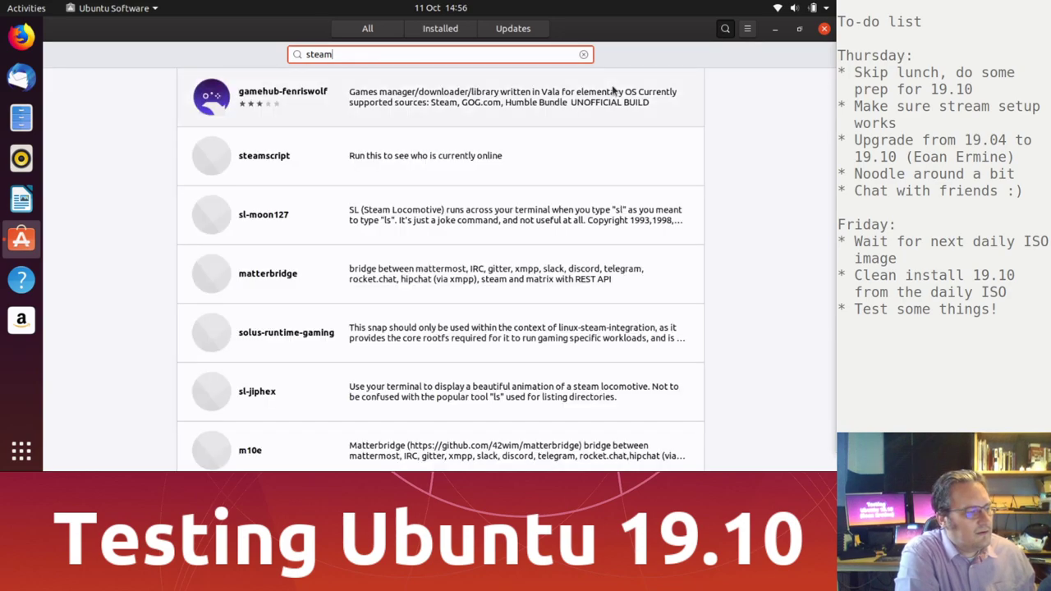
{"action": "scroll", "coordinate": [541, 254], "scroll_direction": "down", "scroll_amount": 4}
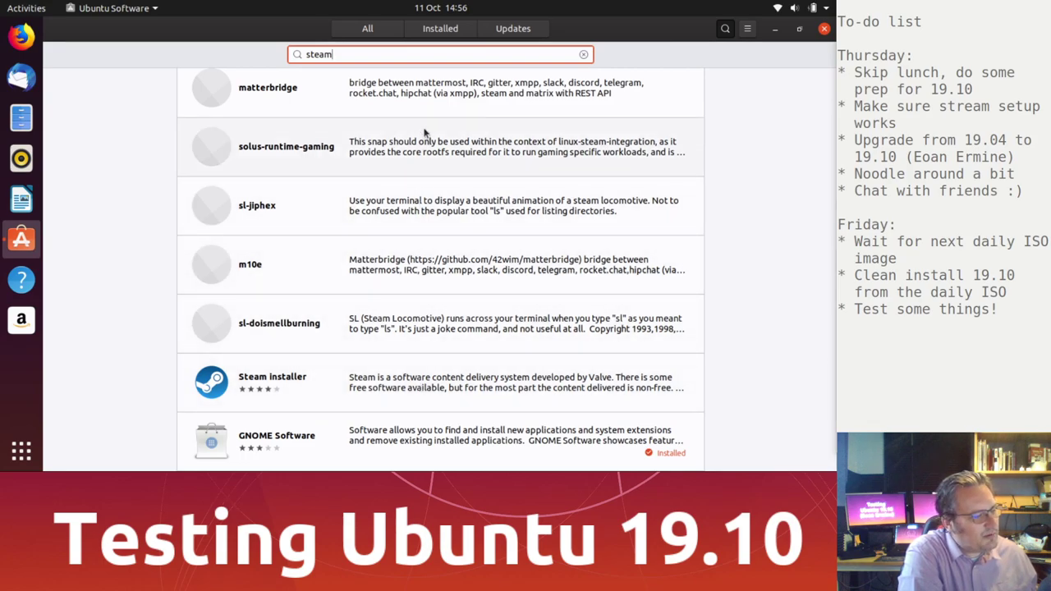
{"action": "left_click", "coordinate": [408, 391]}
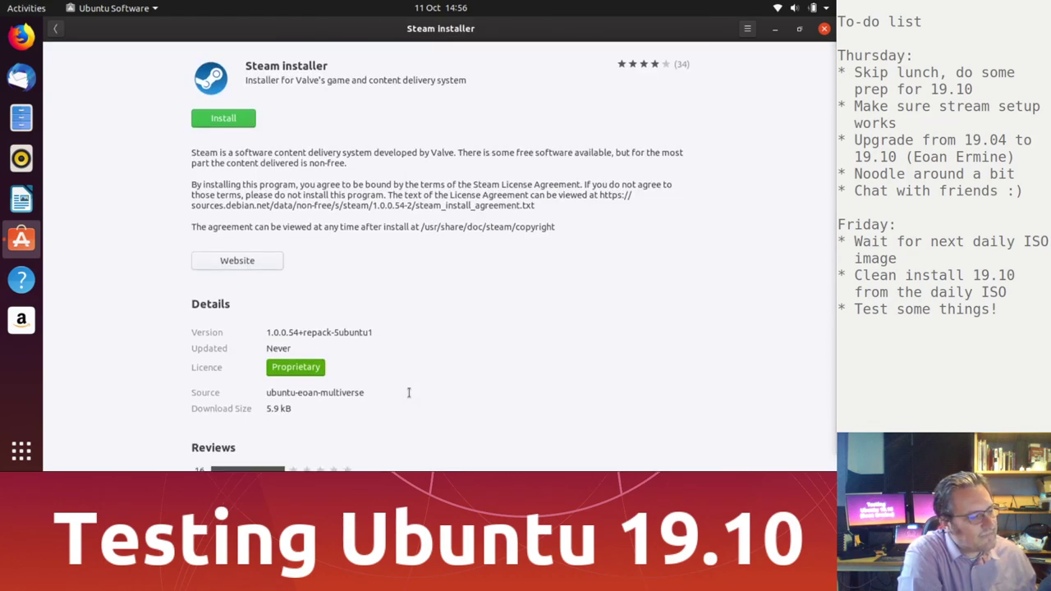
Step: Install the Steam installer, authenticating with the account password, and close the store
{"action": "left_click", "coordinate": [230, 116]}
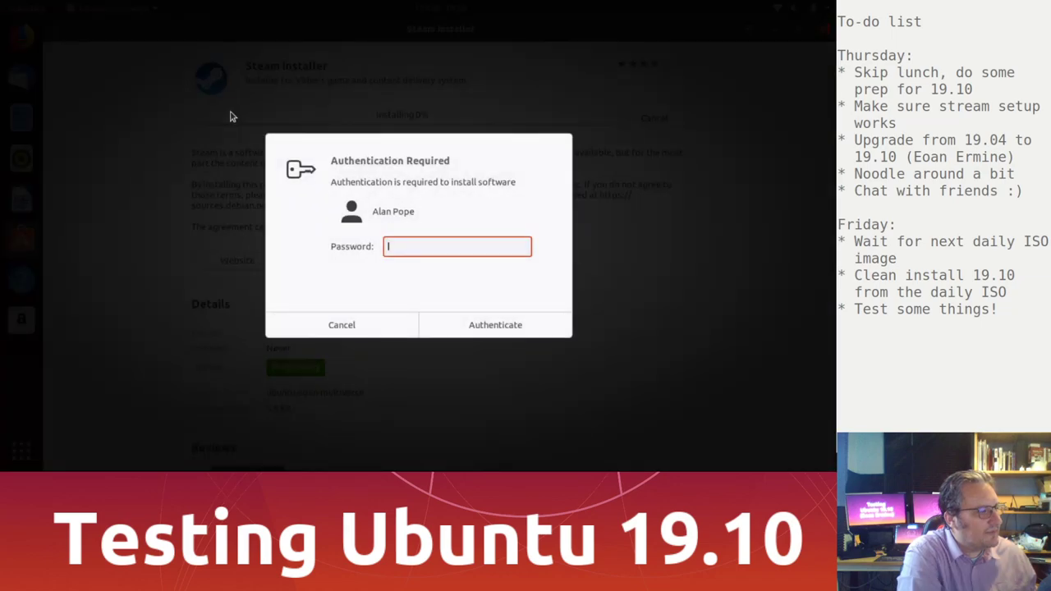
{"action": "type", "text": "*************"}
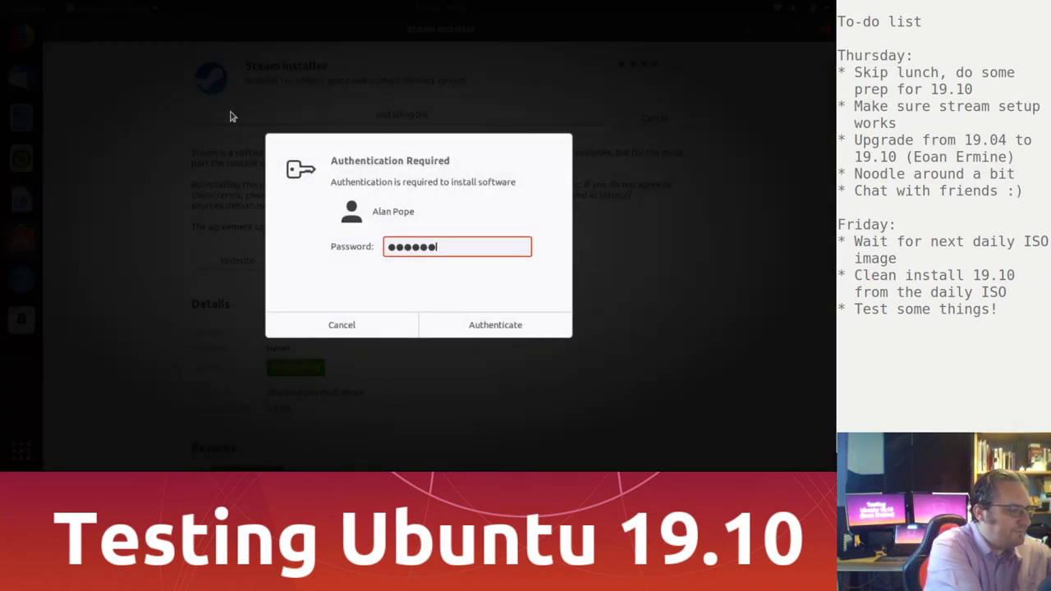
{"action": "key", "text": "Return"}
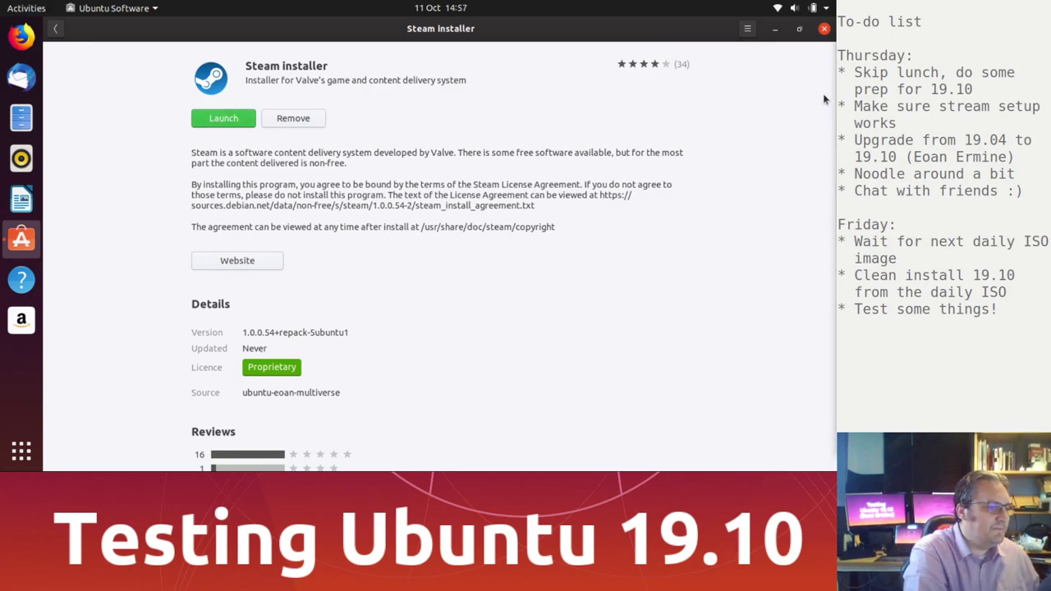
{"action": "left_click", "coordinate": [825, 30]}
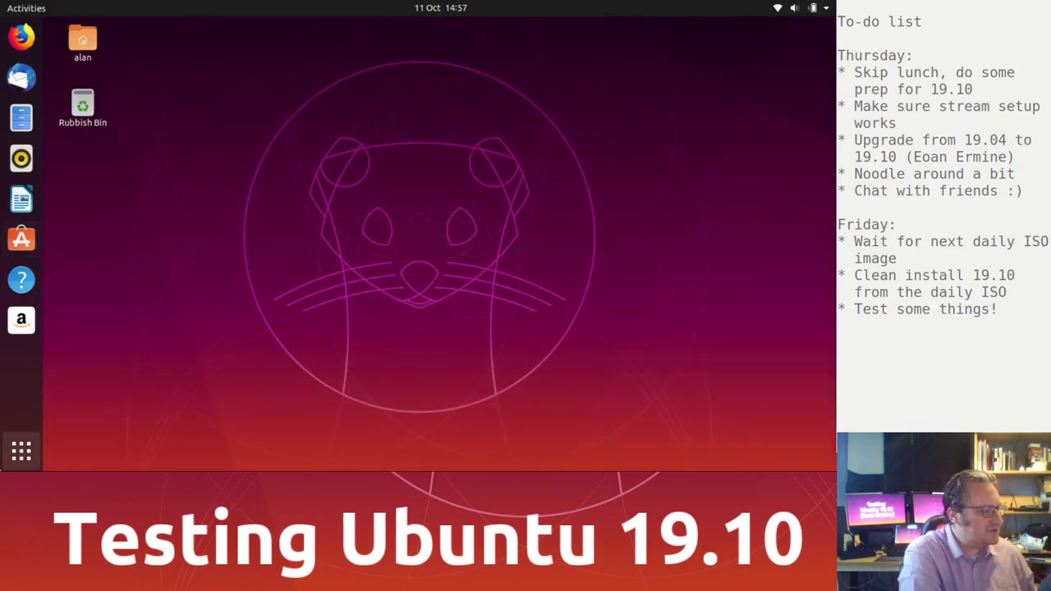
Step: Launch Steam from the applications grid, minimise its update window, and start Firefox
{"action": "left_click", "coordinate": [19, 451]}
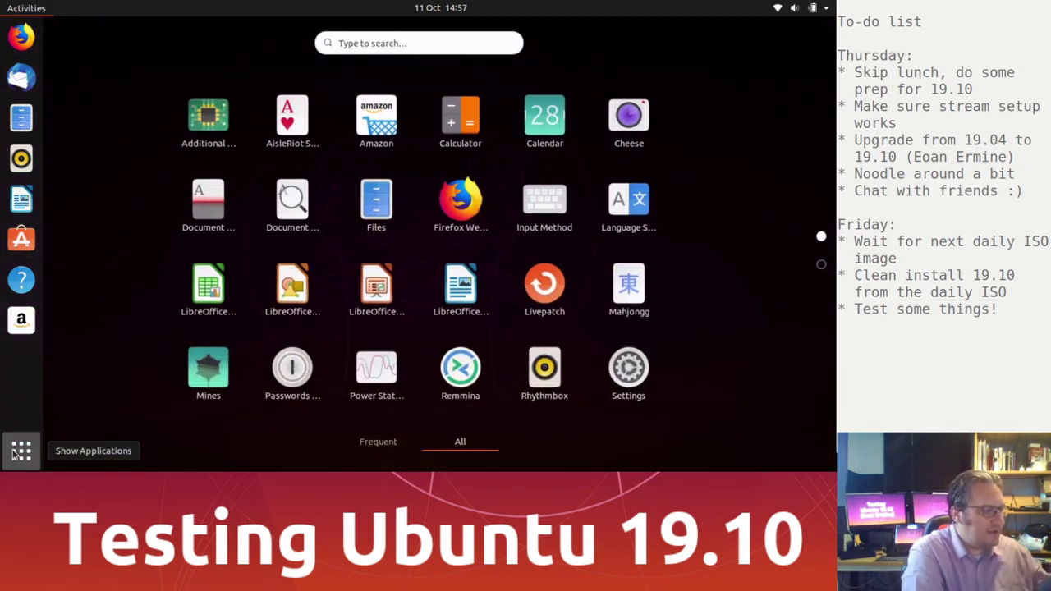
{"action": "scroll", "coordinate": [403, 325], "scroll_direction": "down", "scroll_amount": 1}
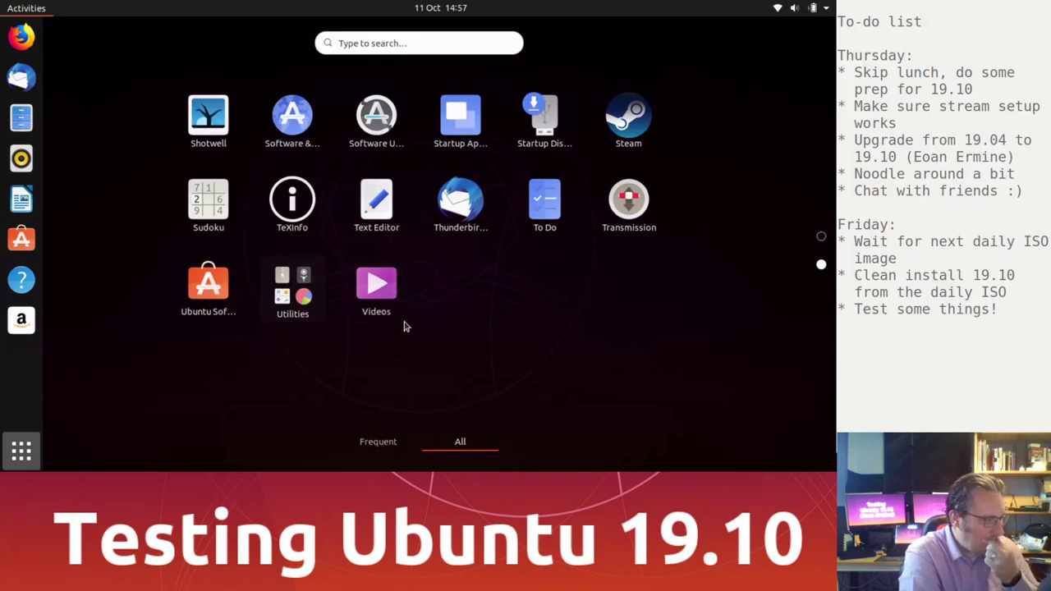
{"action": "left_click", "coordinate": [634, 123]}
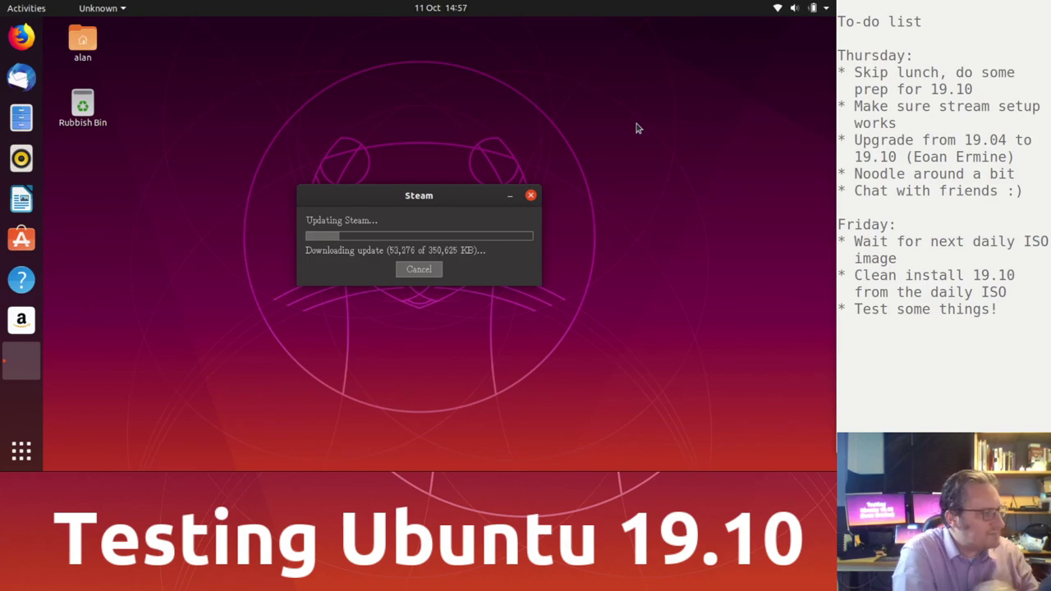
{"action": "left_click", "coordinate": [509, 197]}
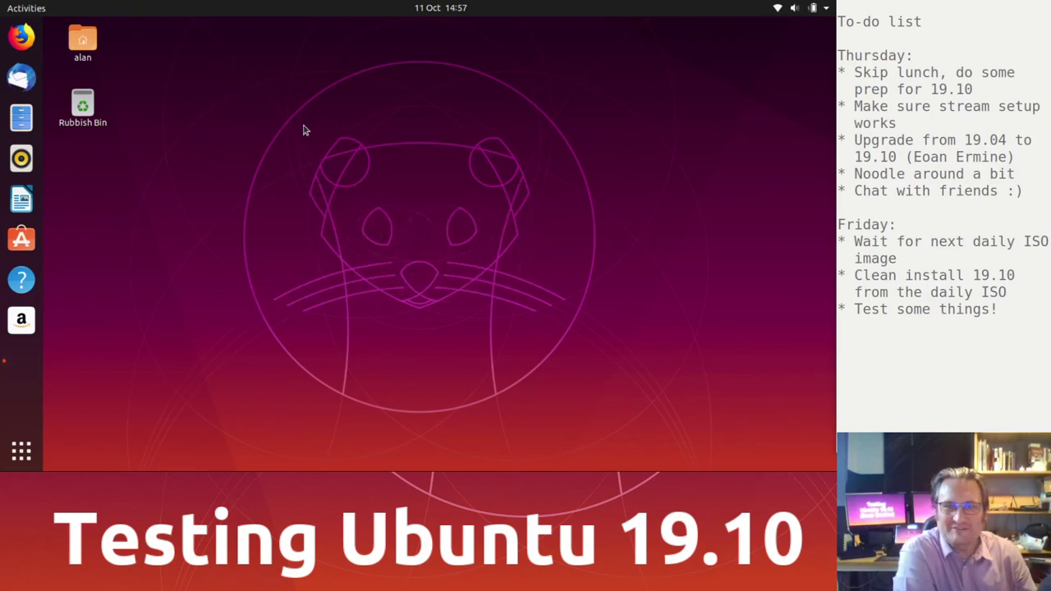
{"action": "left_click", "coordinate": [21, 37]}
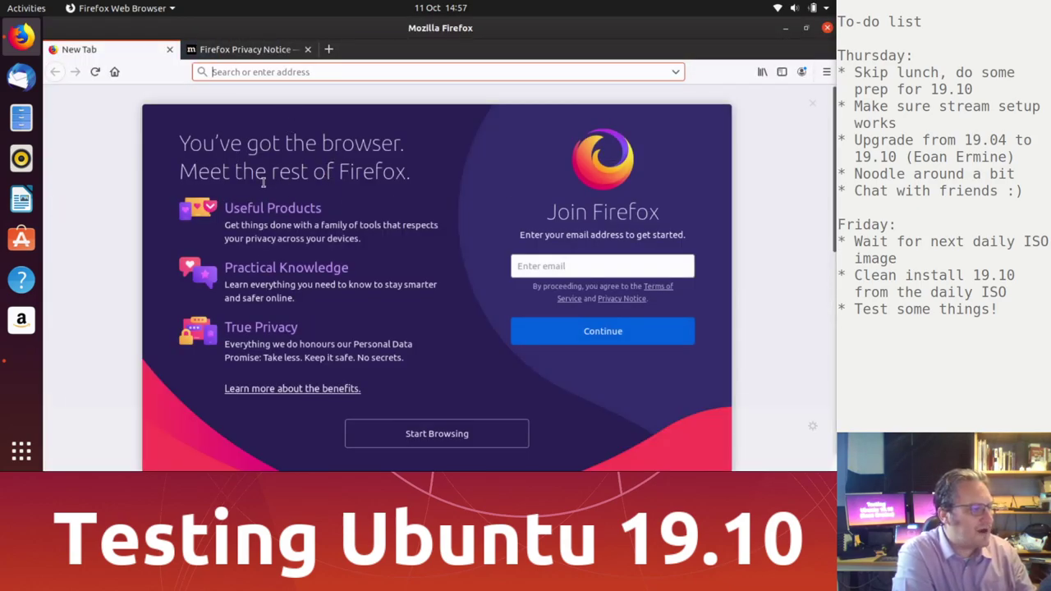
{"action": "scroll", "coordinate": [419, 380], "scroll_direction": "down", "scroll_amount": 5}
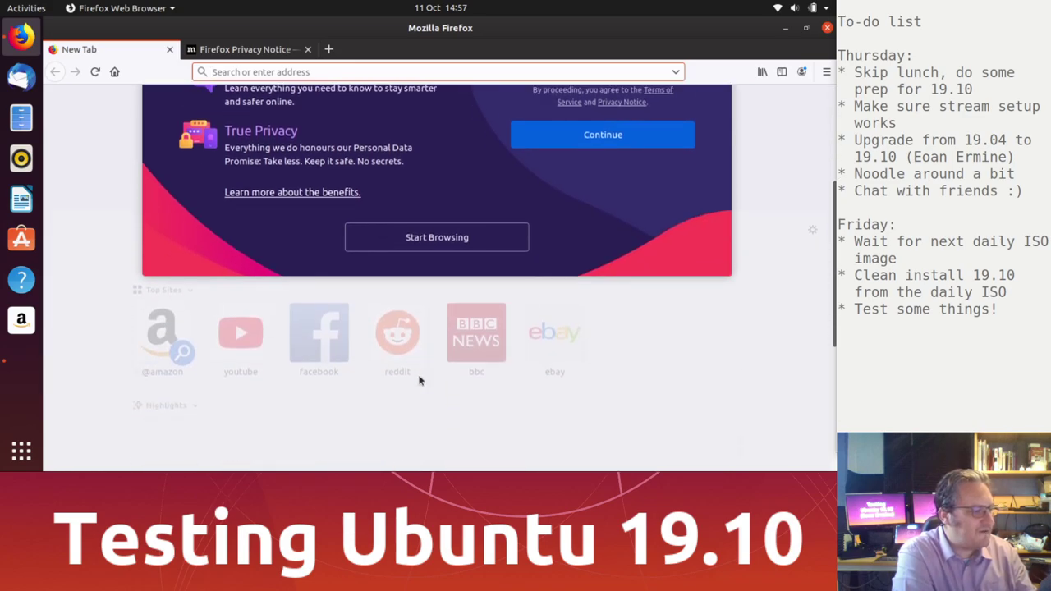
{"action": "left_click", "coordinate": [444, 154]}
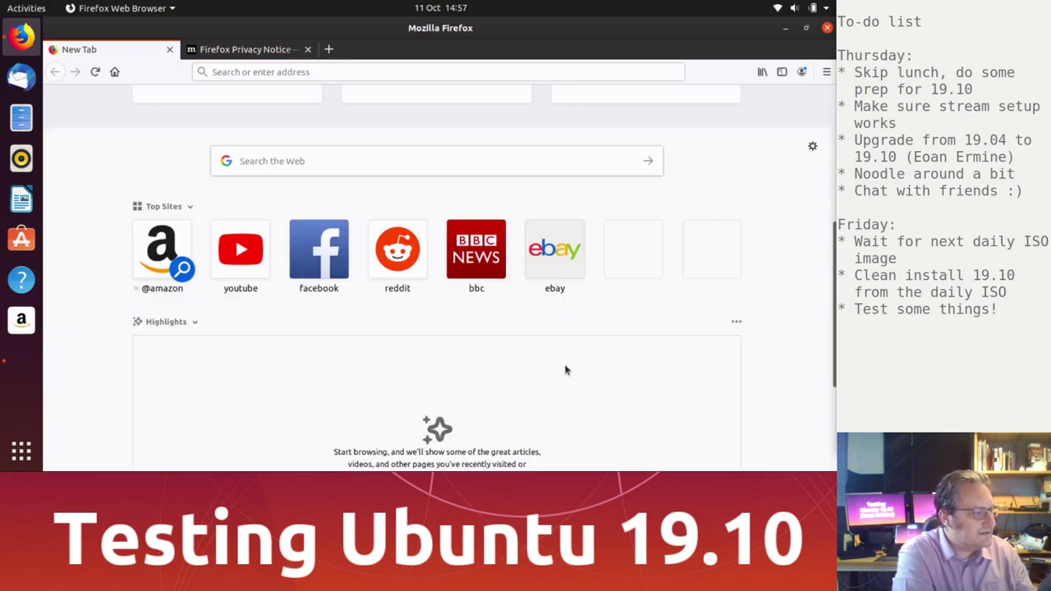
{"action": "scroll", "coordinate": [565, 371], "scroll_direction": "up", "scroll_amount": 5}
{"action": "left_click", "coordinate": [328, 76]}
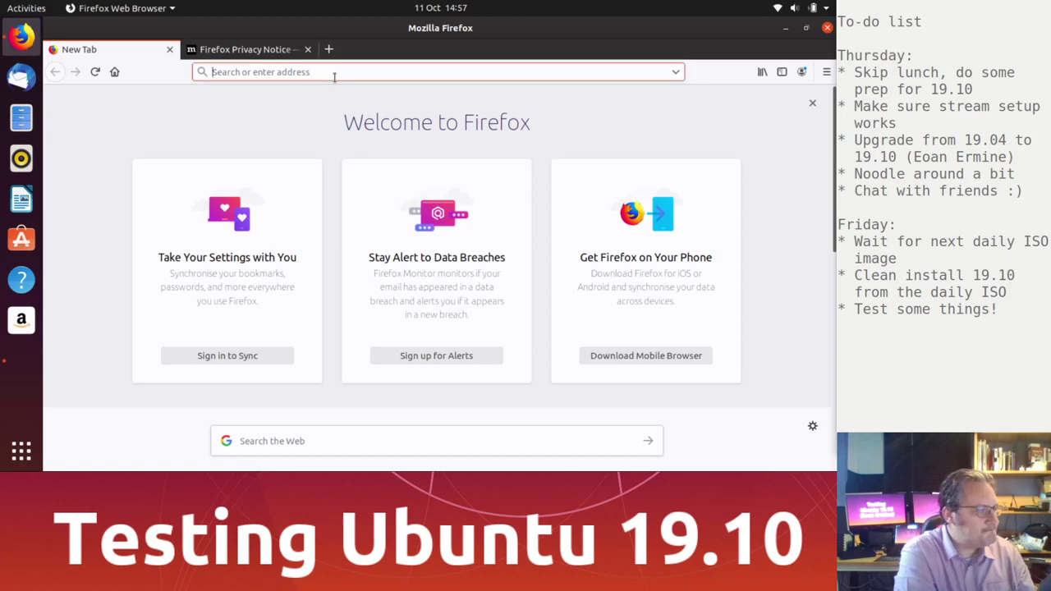
{"action": "type", "text": "youtube.com/ubuntupodcast"}
{"action": "key", "text": "Return"}
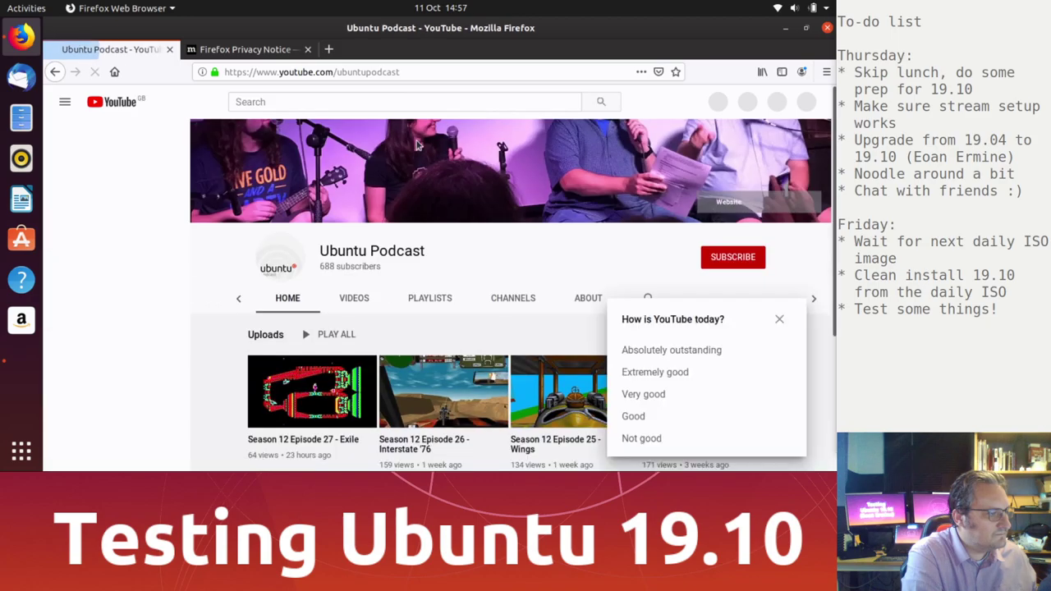
{"action": "left_click", "coordinate": [309, 394]}
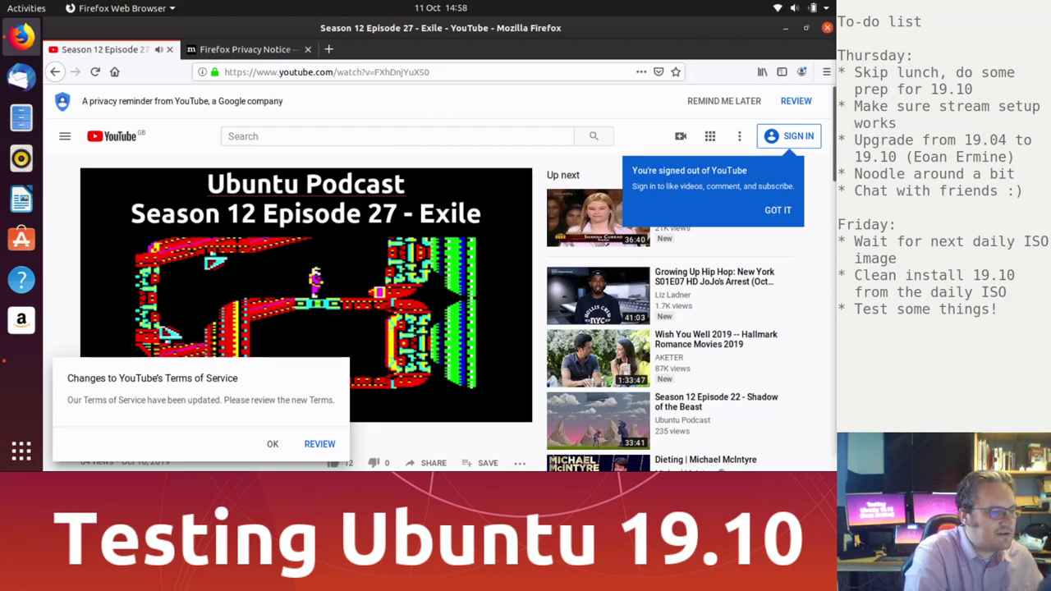
{"action": "left_click", "coordinate": [170, 50]}
{"action": "left_click", "coordinate": [171, 50]}
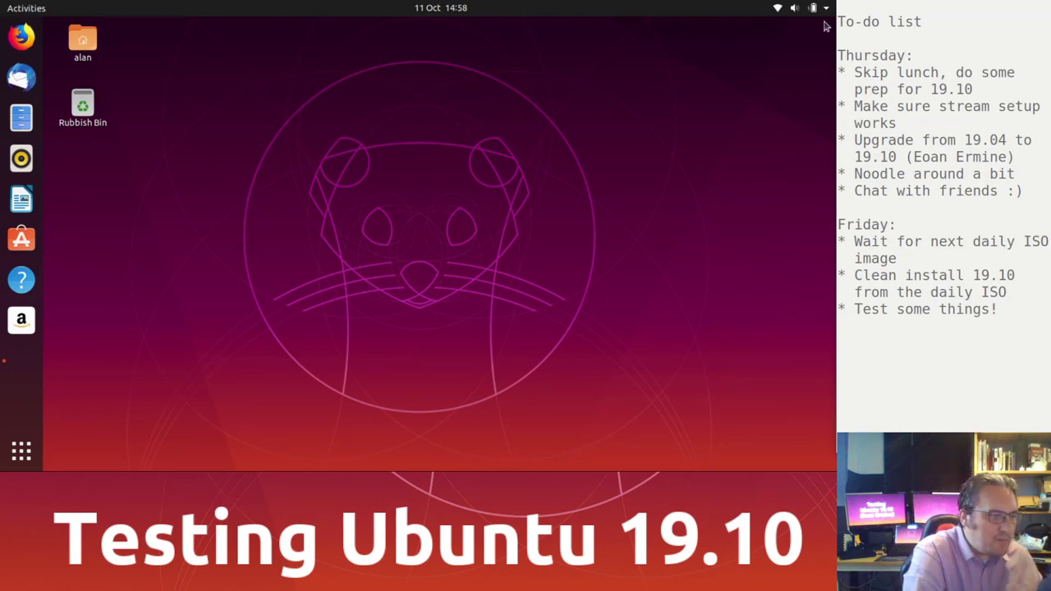
Step: Open the Home folder in Files and view examples.desktop in Text Editor, then close it
{"action": "left_click", "coordinate": [21, 117]}
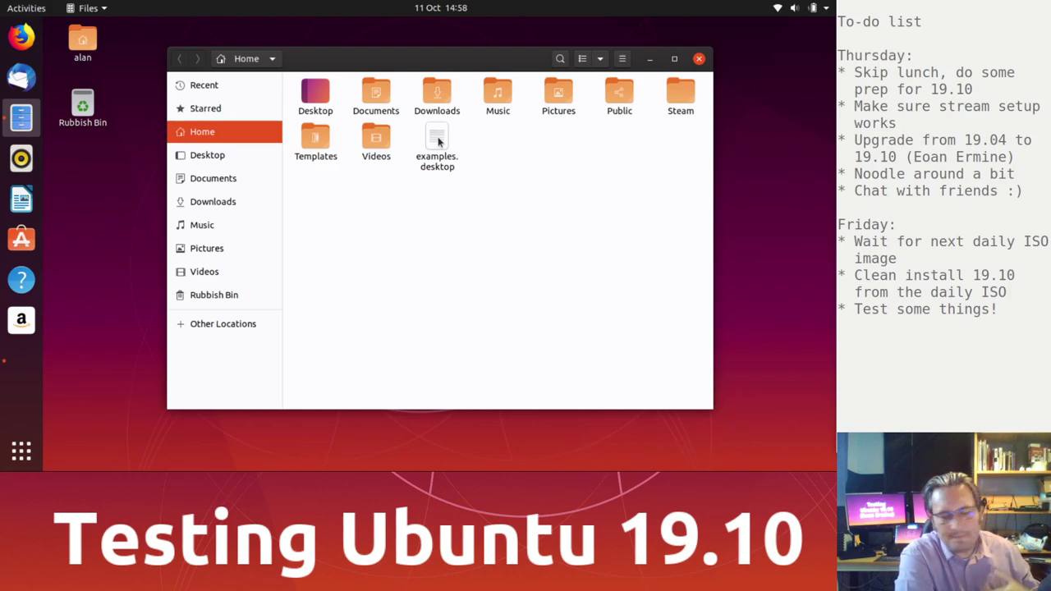
{"action": "double_click", "coordinate": [437, 142]}
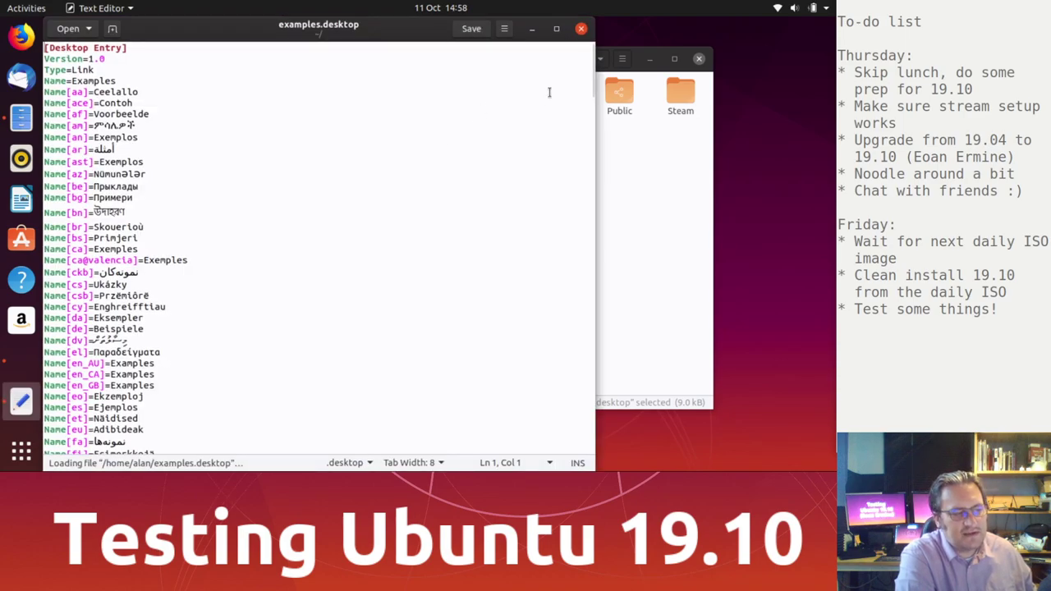
{"action": "left_click", "coordinate": [582, 29]}
{"action": "left_click", "coordinate": [580, 257]}
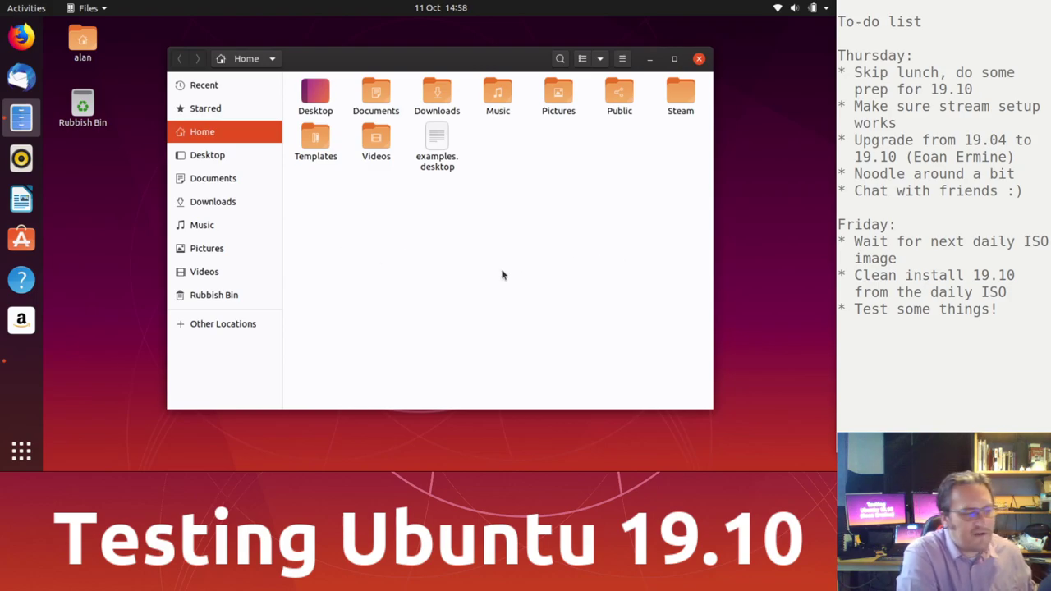
{"action": "right_click", "coordinate": [367, 139]}
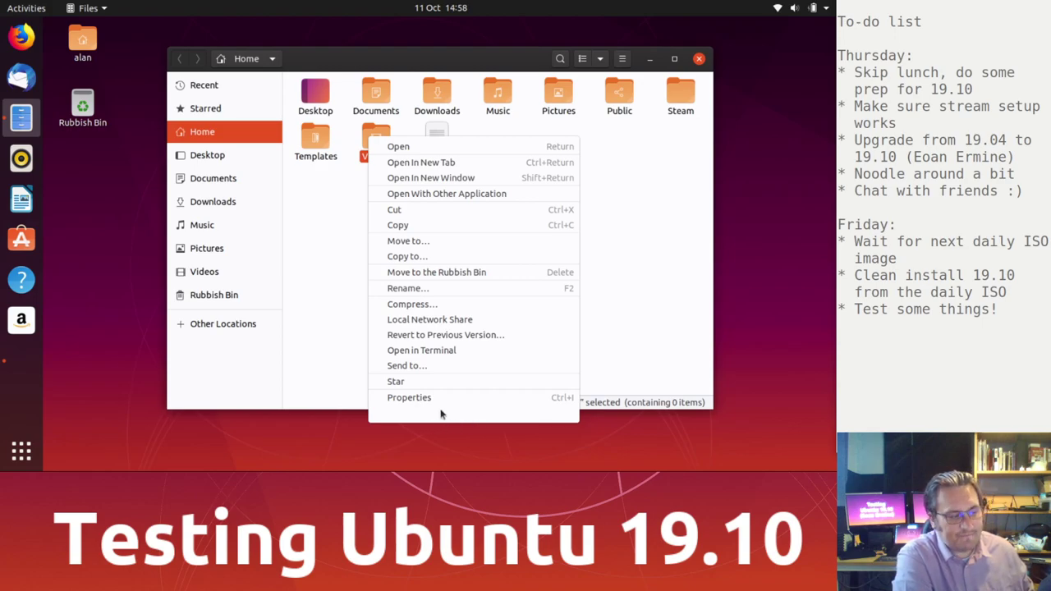
{"action": "left_click", "coordinate": [664, 159]}
{"action": "right_click", "coordinate": [440, 150]}
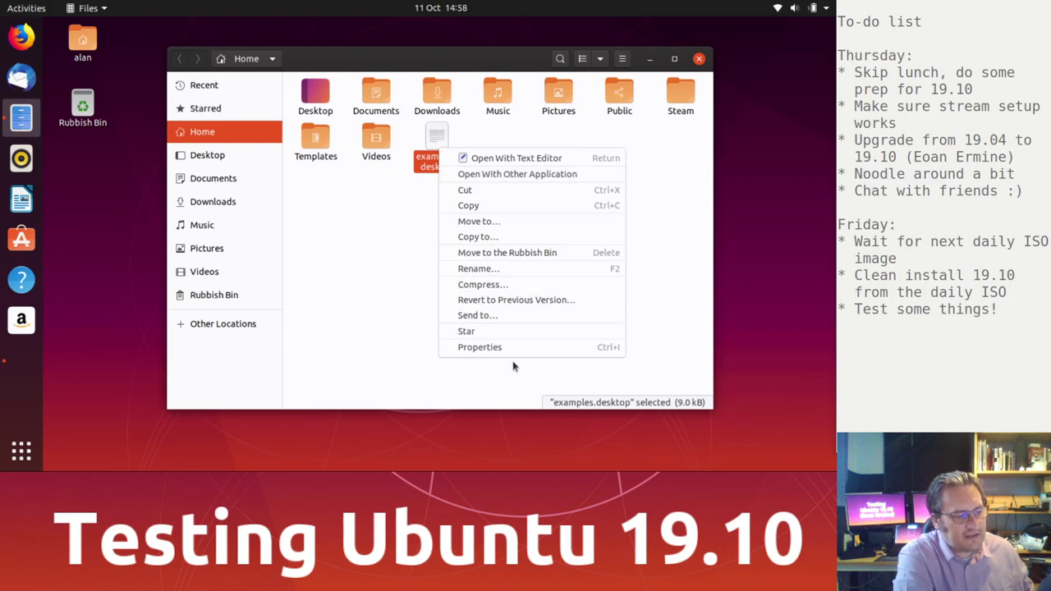
{"action": "left_click", "coordinate": [361, 271]}
{"action": "right_click", "coordinate": [378, 140]}
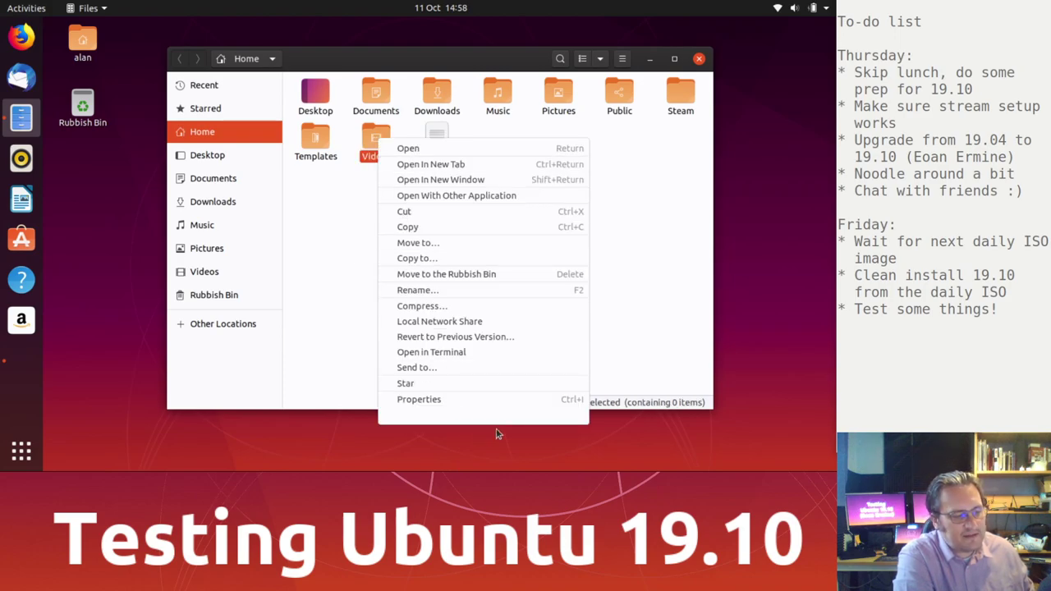
{"action": "left_click", "coordinate": [633, 177]}
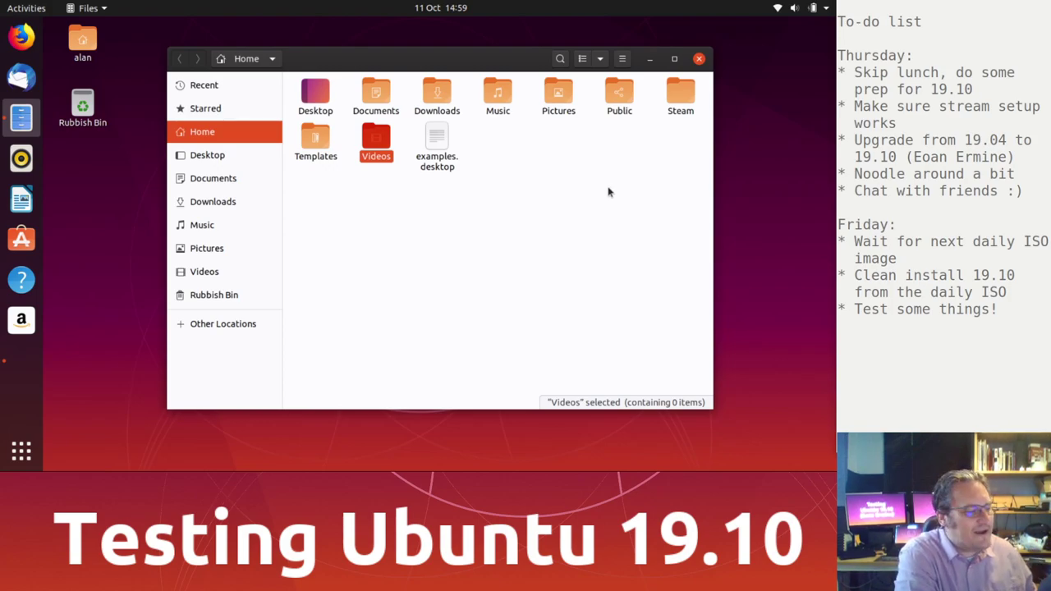
{"action": "left_click", "coordinate": [563, 250]}
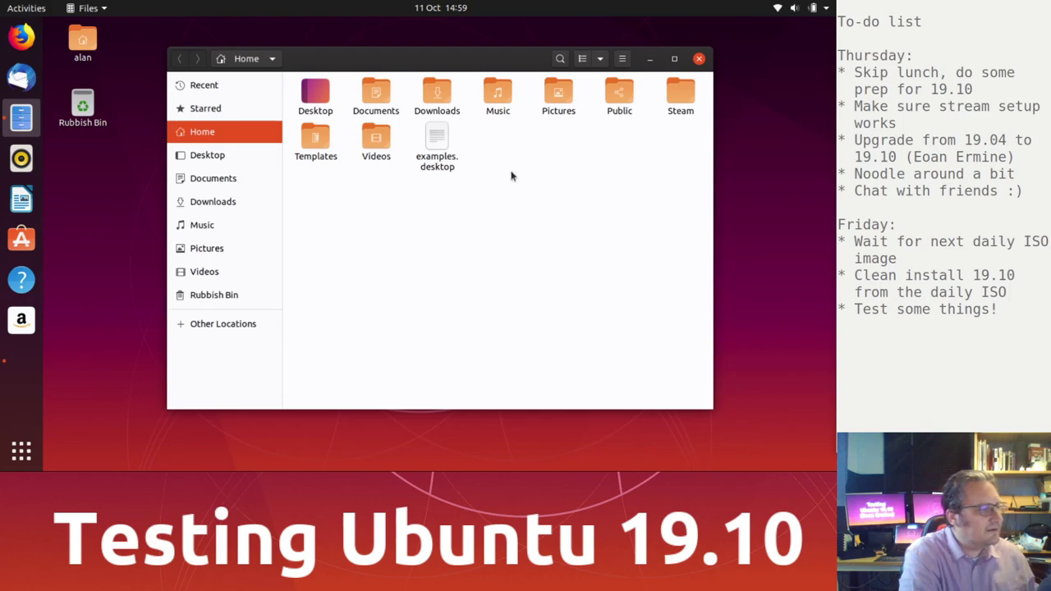
Step: Open the Dock page in Settings and set the dock icon size to about 32
{"action": "left_click", "coordinate": [801, 7]}
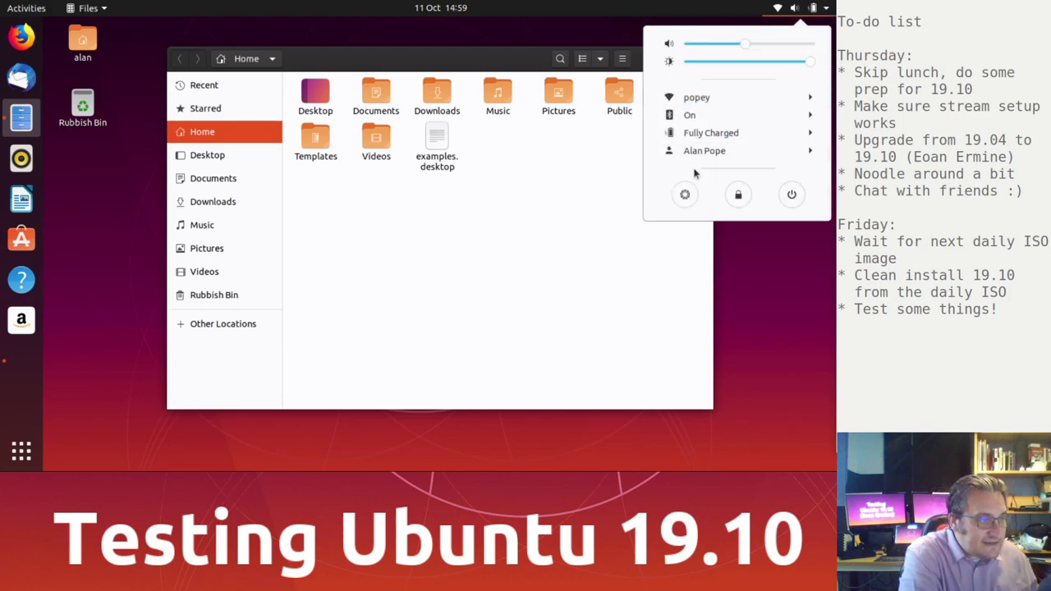
{"action": "left_click", "coordinate": [685, 194]}
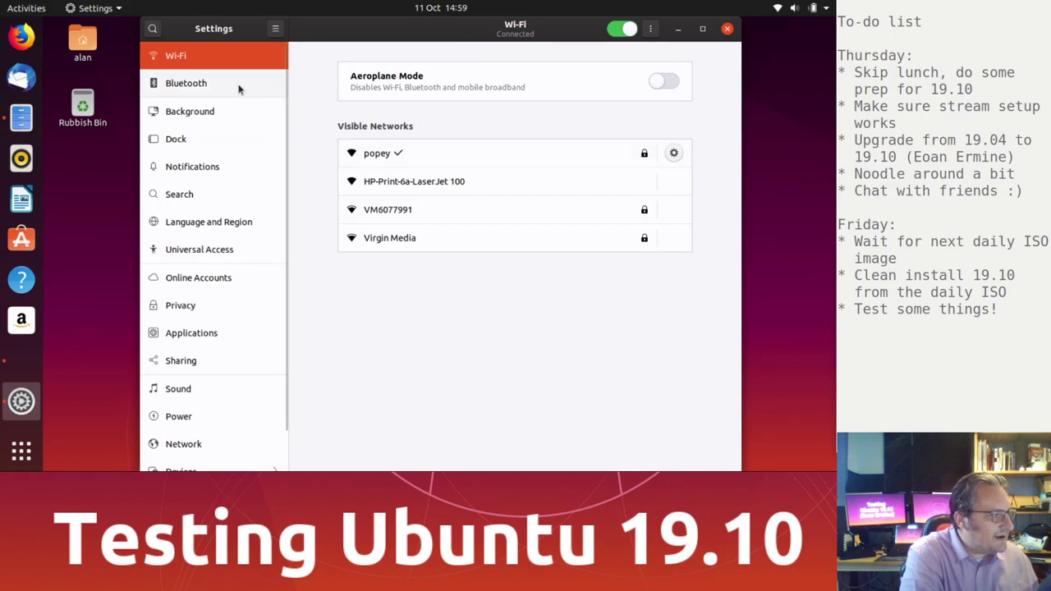
{"action": "left_click", "coordinate": [233, 144]}
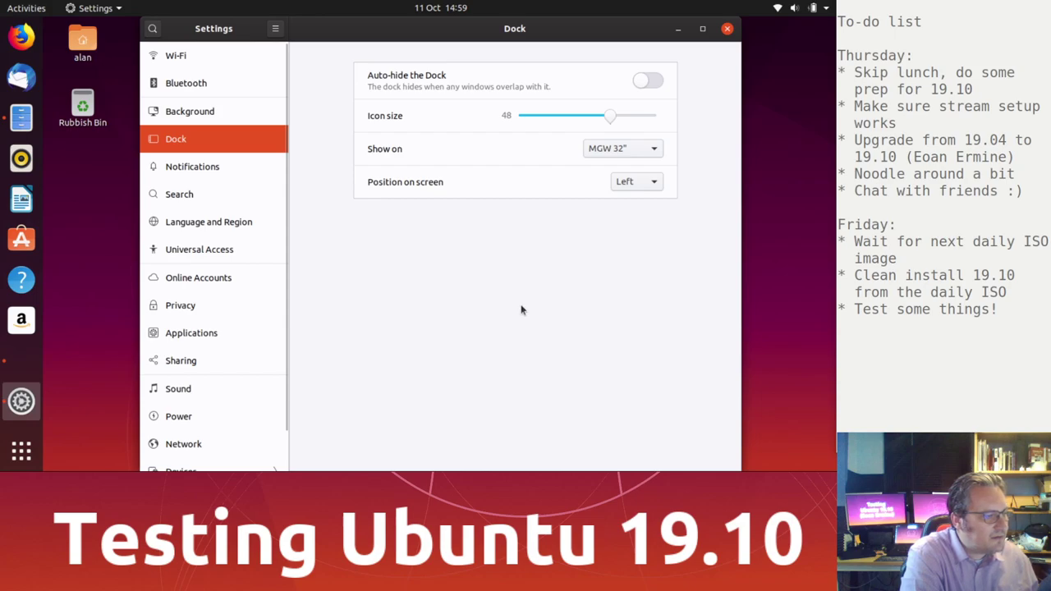
{"action": "left_click_drag", "start_coordinate": [611, 117], "coordinate": [502, 124]}
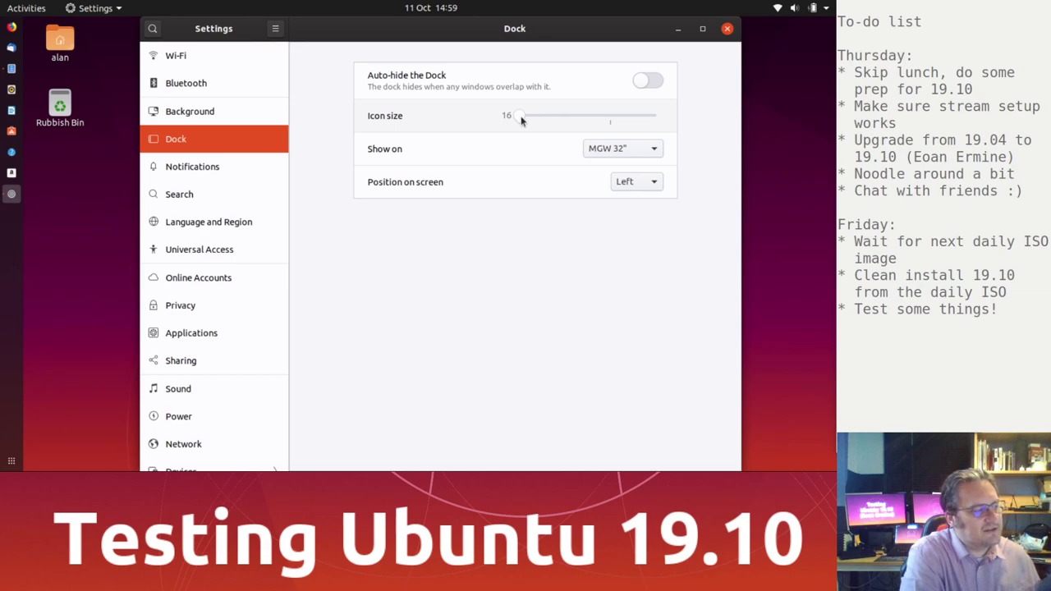
{"action": "left_click_drag", "start_coordinate": [521, 119], "coordinate": [567, 122]}
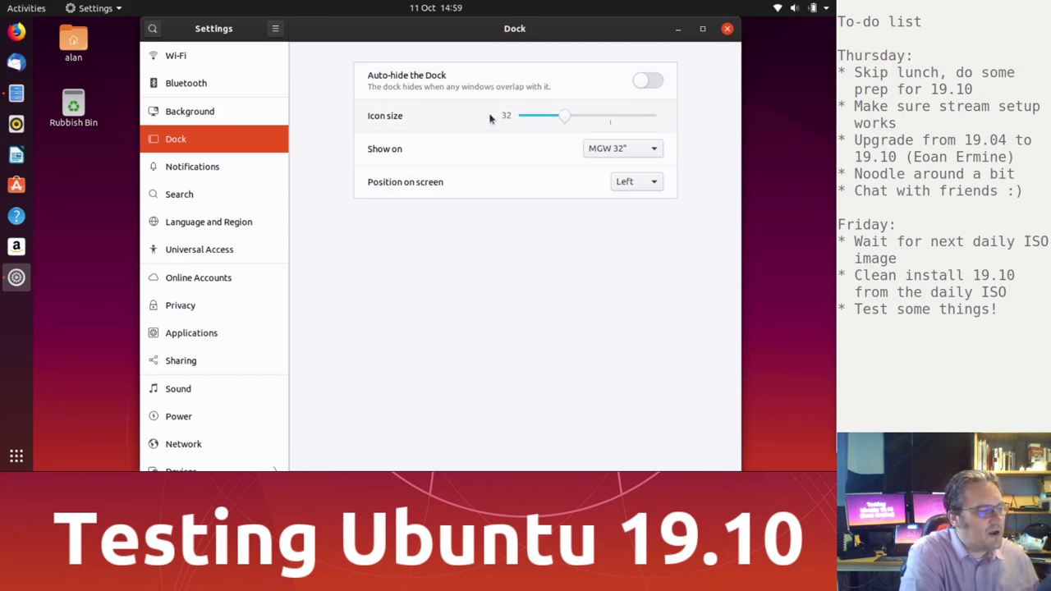
Step: Switch Auto-hide the Dock off in the maximised Settings window so the dock stays visible
{"action": "left_click", "coordinate": [657, 87]}
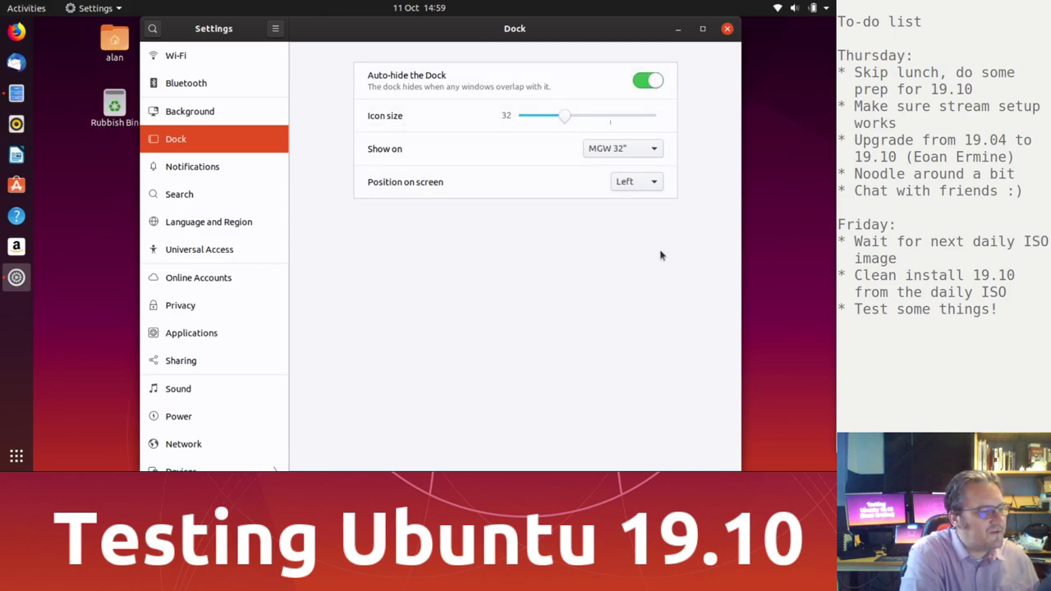
{"action": "double_click", "coordinate": [491, 33]}
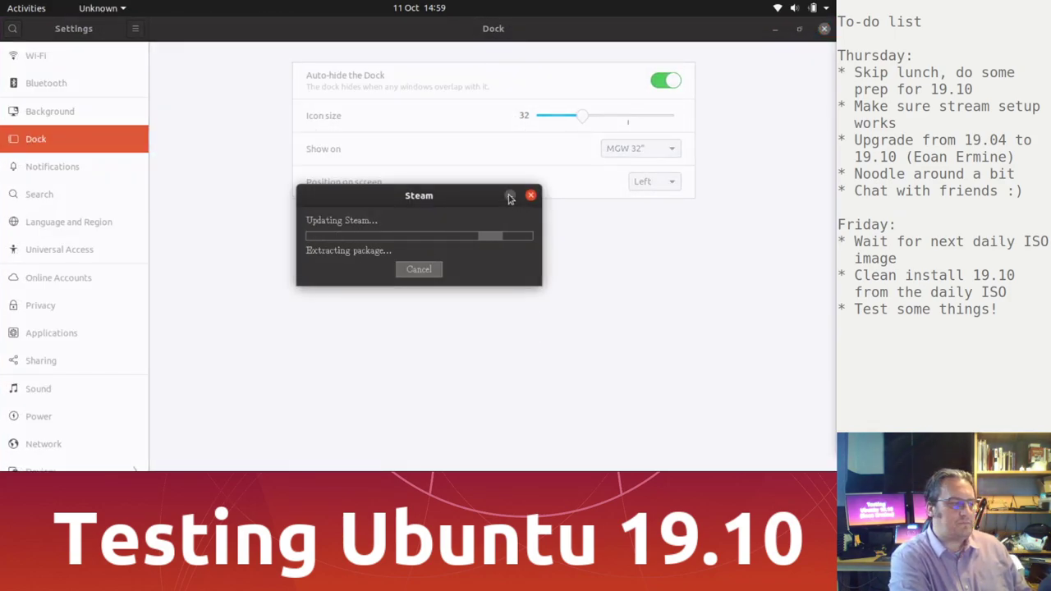
{"action": "left_click", "coordinate": [509, 196]}
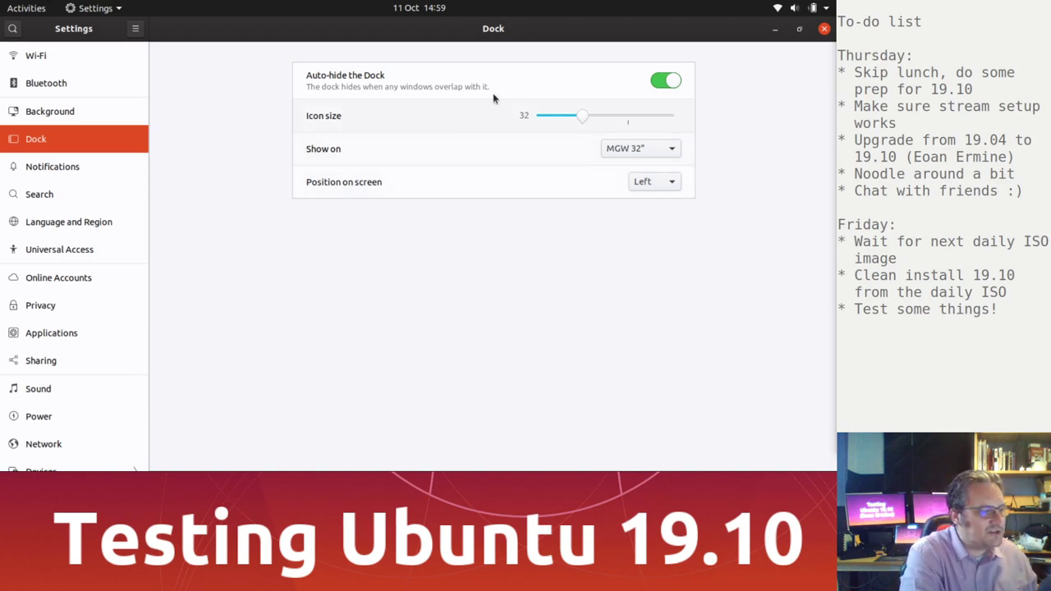
{"action": "left_click", "coordinate": [672, 80]}
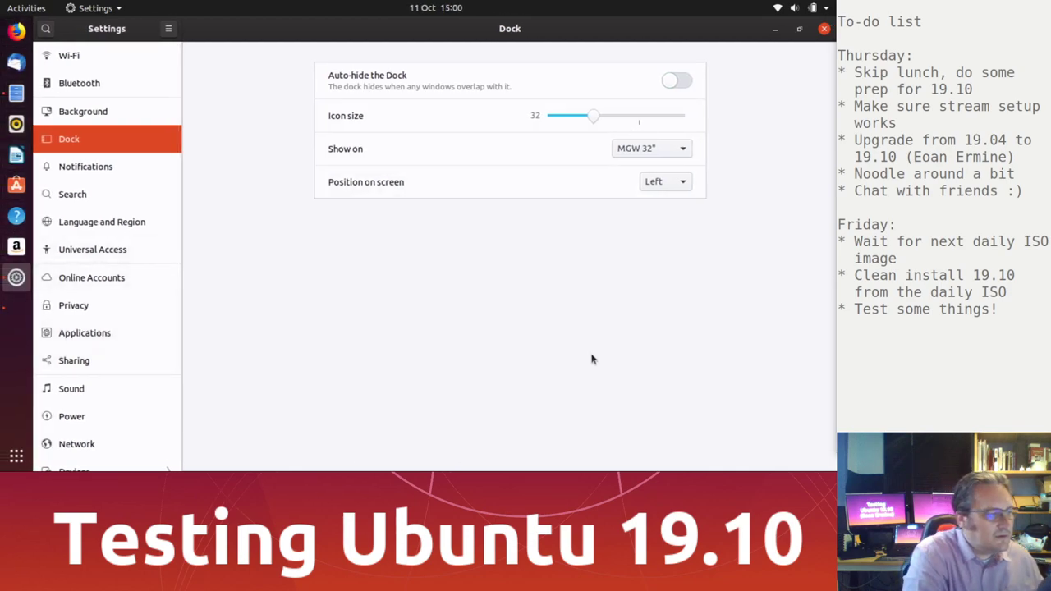
{"action": "left_click", "coordinate": [679, 182]}
{"action": "left_click", "coordinate": [668, 221]}
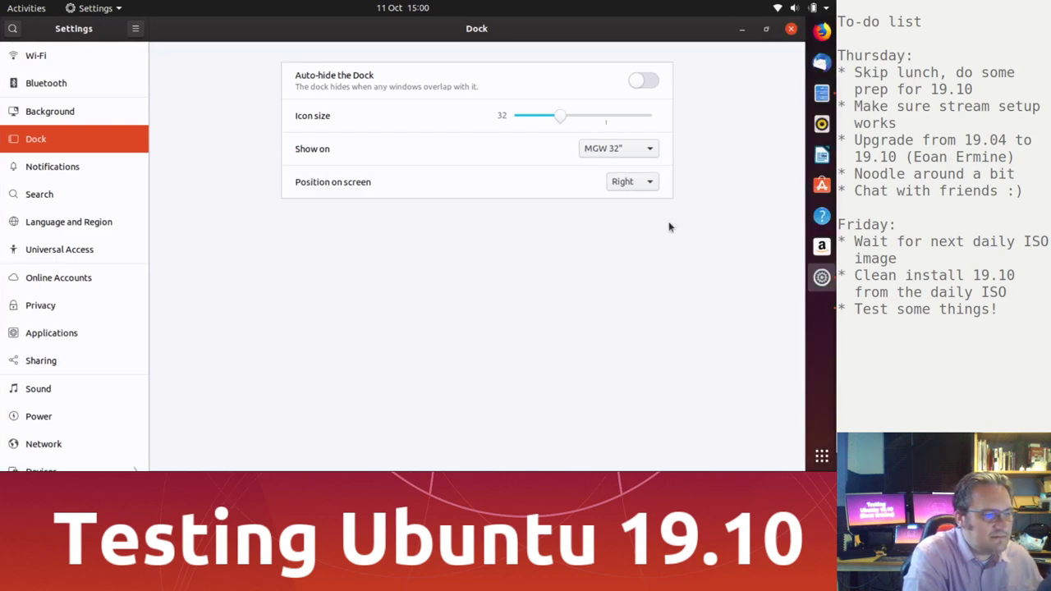
{"action": "left_click", "coordinate": [821, 457]}
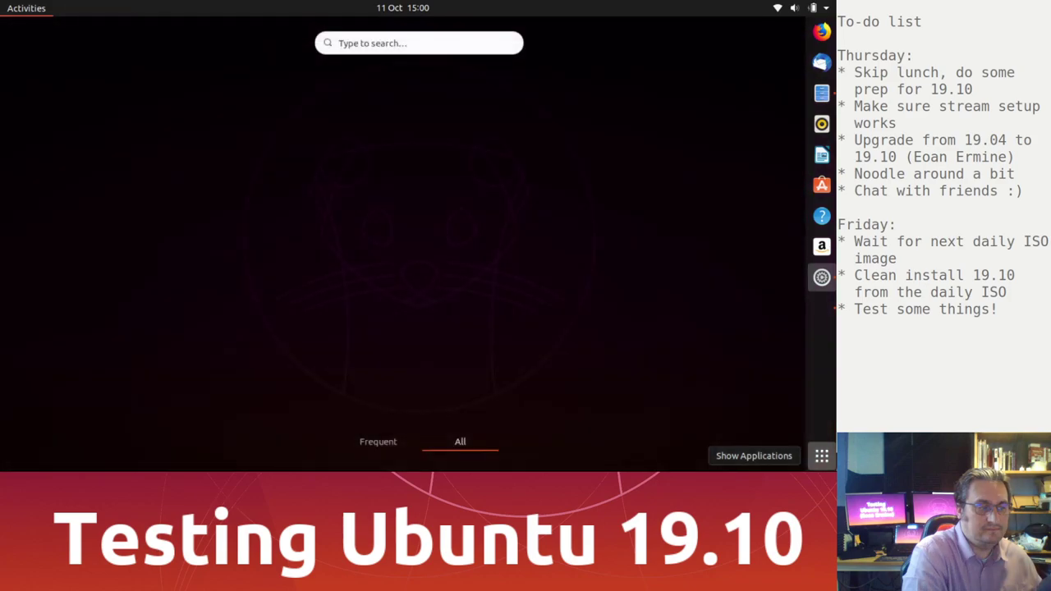
{"action": "left_click", "coordinate": [821, 457]}
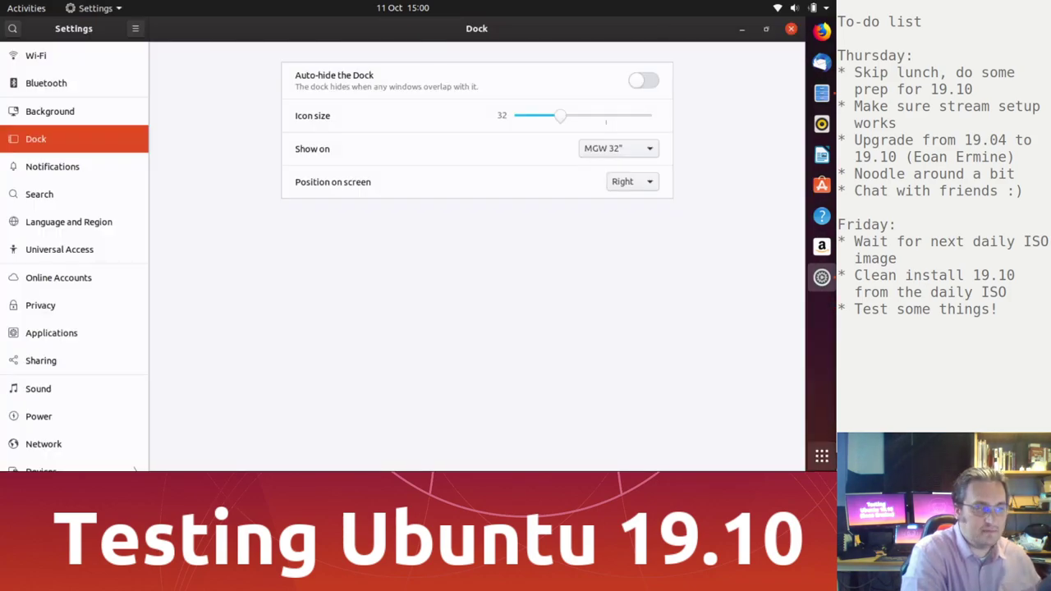
{"action": "left_click", "coordinate": [639, 182]}
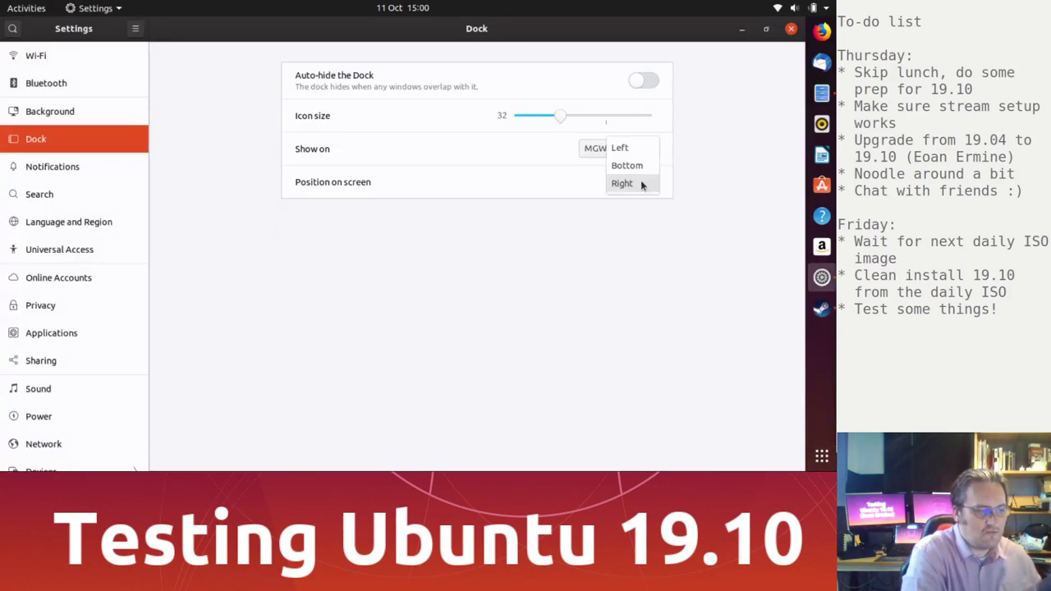
{"action": "left_click", "coordinate": [627, 166]}
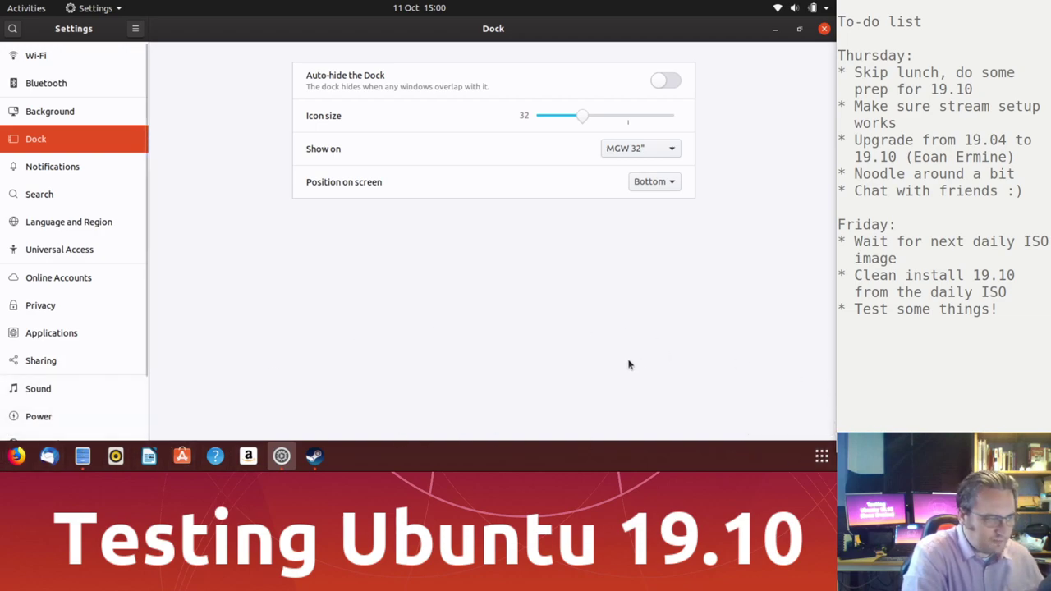
{"action": "left_click", "coordinate": [663, 183]}
{"action": "left_click", "coordinate": [641, 165]}
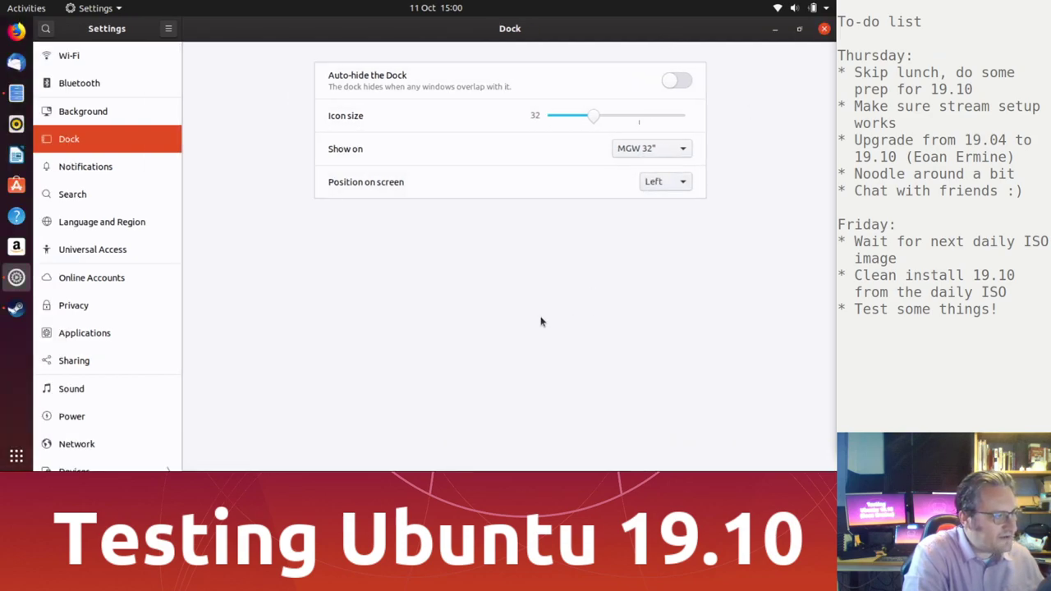
Step: Go to the Applications settings panel and restore the window to a non-maximised size
{"action": "left_click", "coordinate": [140, 168]}
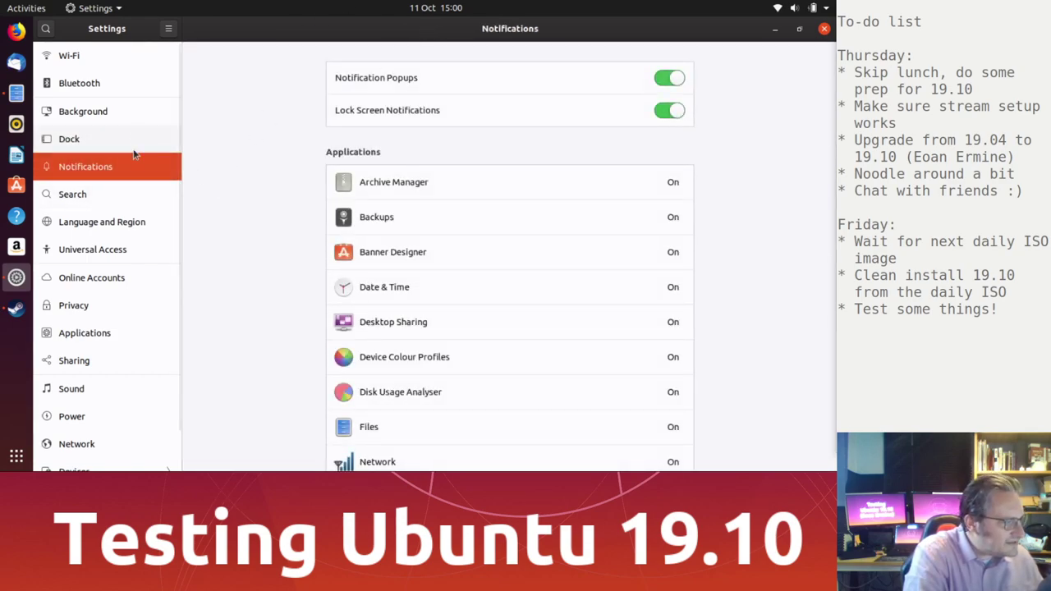
{"action": "left_click", "coordinate": [117, 335]}
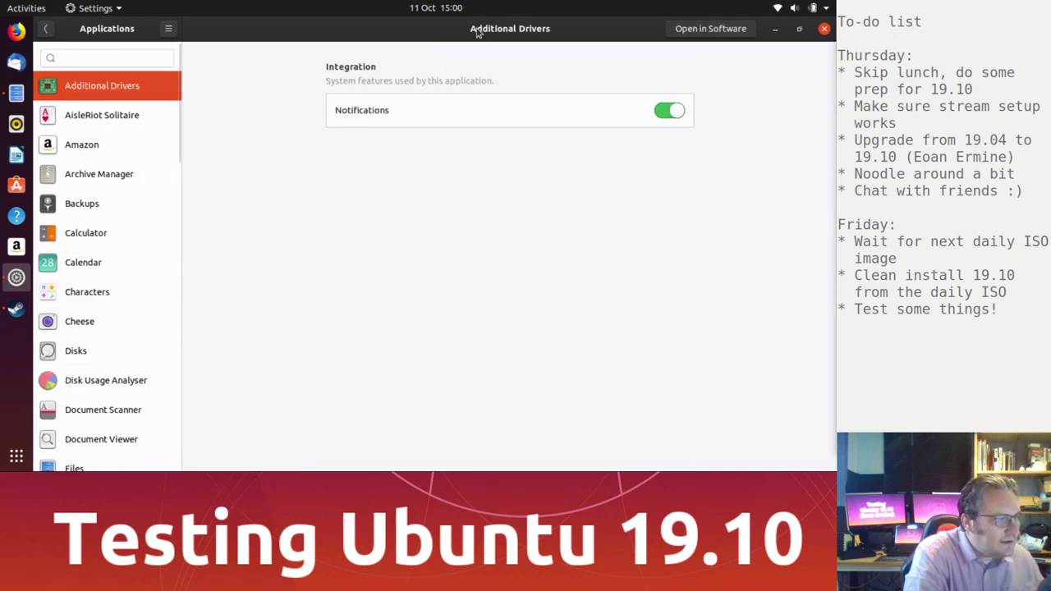
{"action": "double_click", "coordinate": [479, 30]}
Step: View the settings for Calculator, Amazon, Archive Manager and then Backups
{"action": "left_click", "coordinate": [201, 233]}
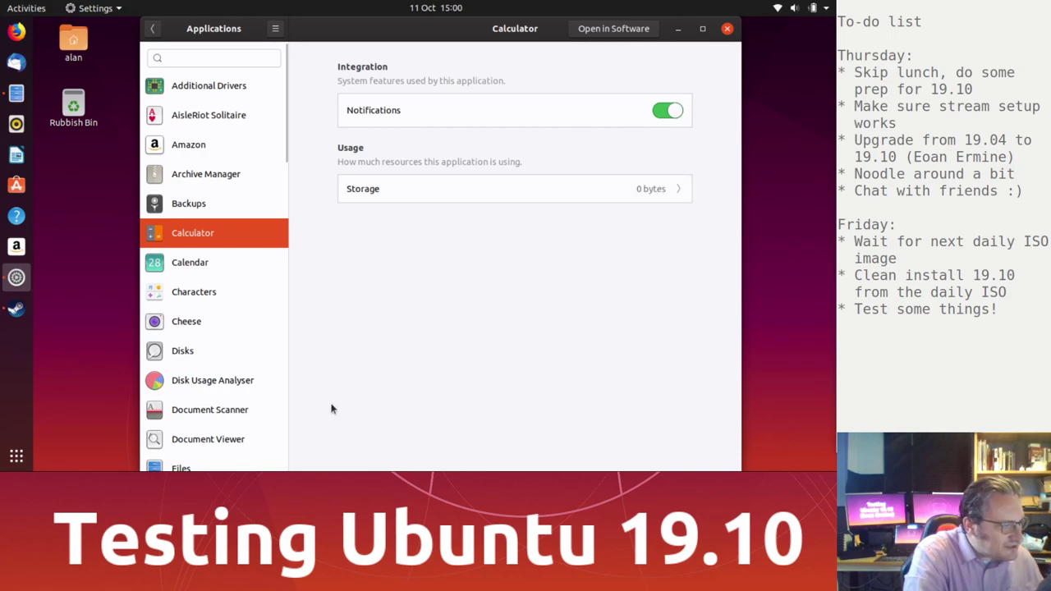
{"action": "left_click", "coordinate": [220, 143]}
{"action": "left_click", "coordinate": [212, 168]}
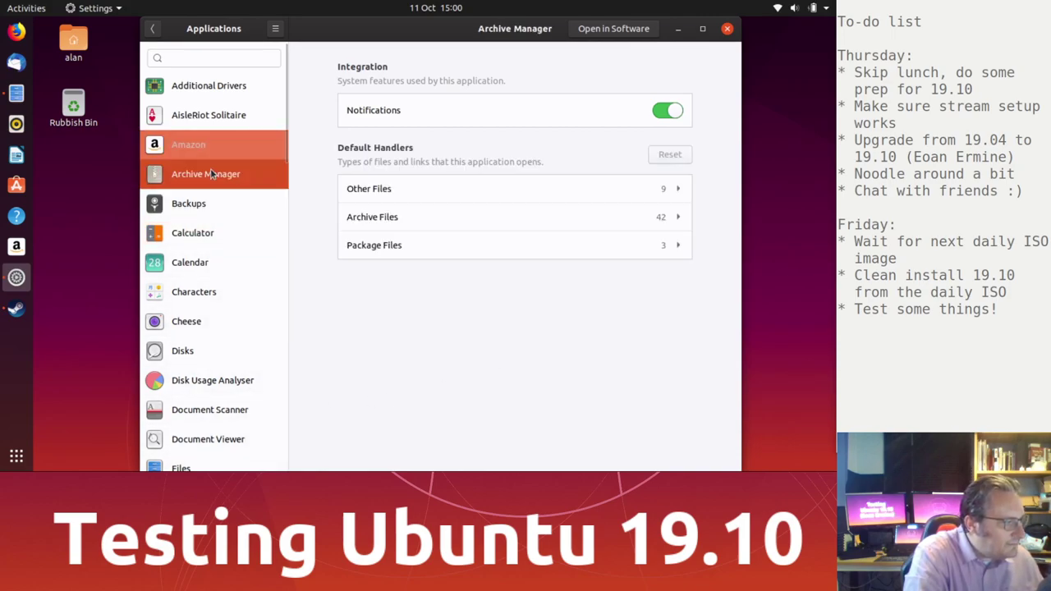
{"action": "left_click", "coordinate": [218, 214]}
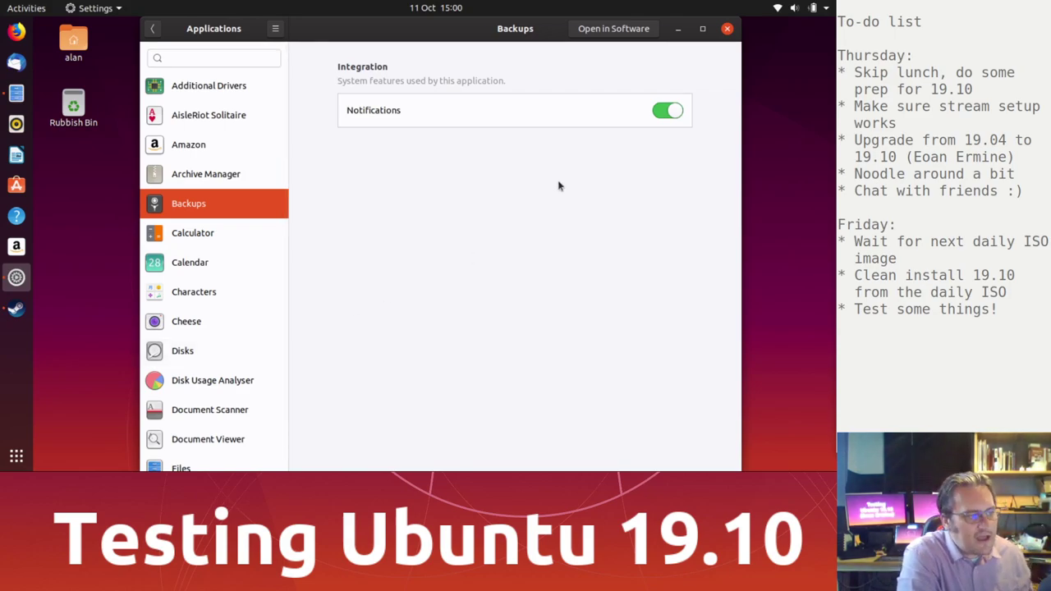
Step: Open and close Déjà Dup Backup Tool's Ubuntu Software page several times
{"action": "left_click", "coordinate": [612, 30]}
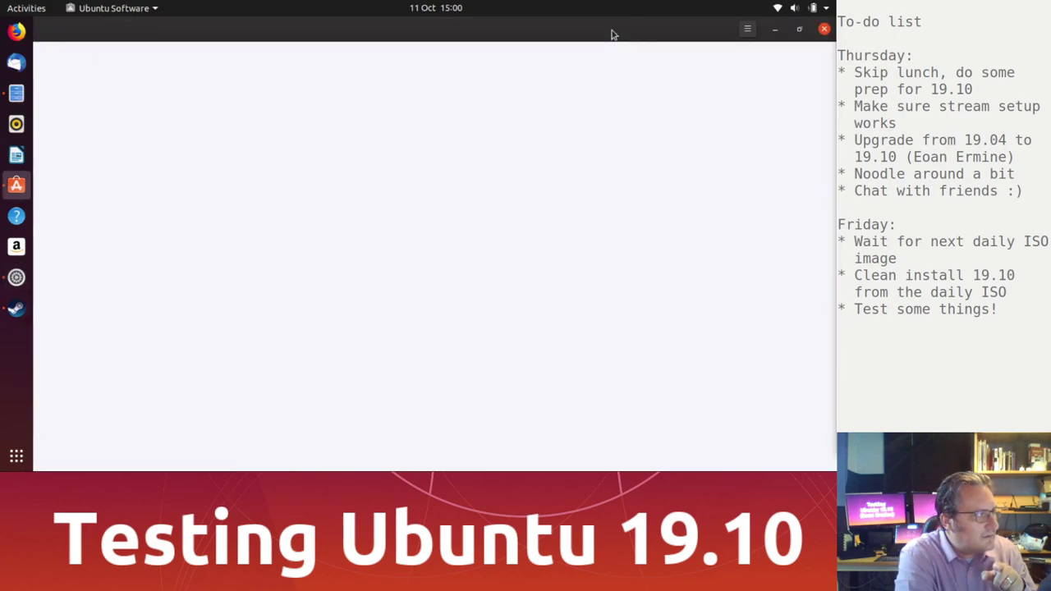
{"action": "left_click", "coordinate": [824, 29]}
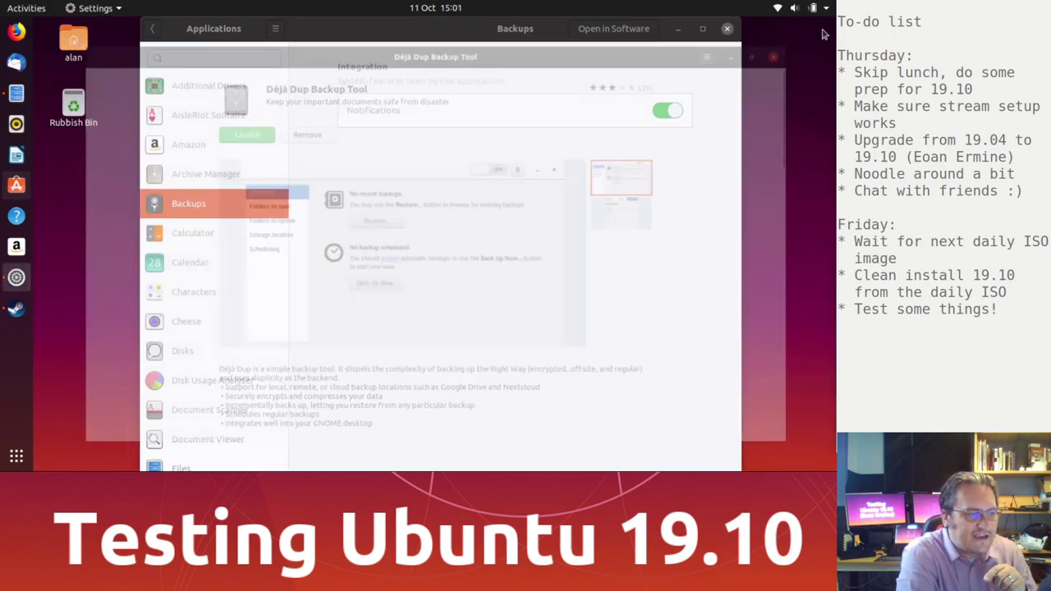
{"action": "left_click", "coordinate": [611, 29]}
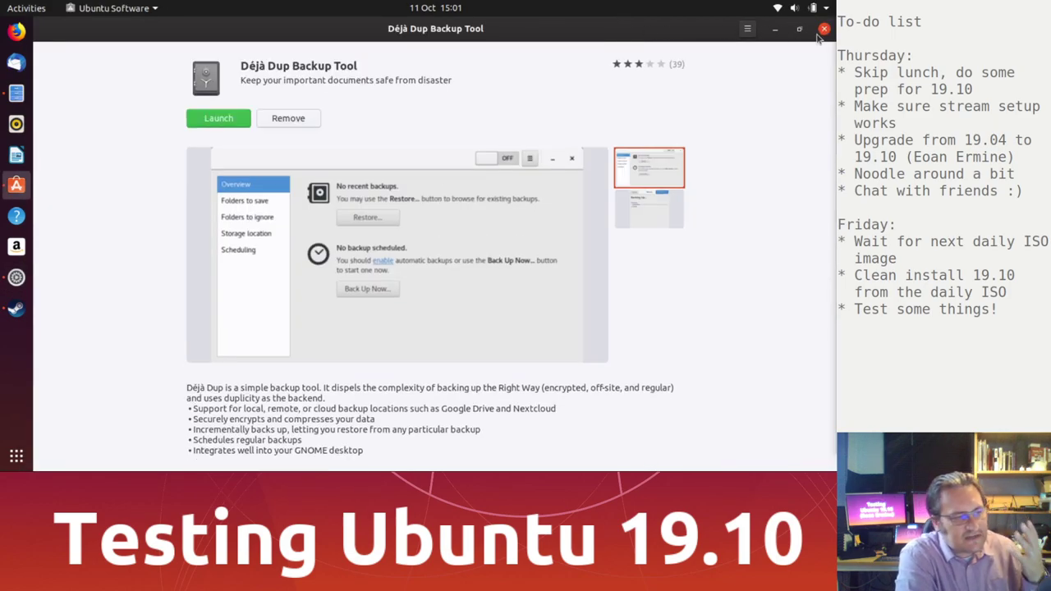
{"action": "left_click", "coordinate": [824, 28]}
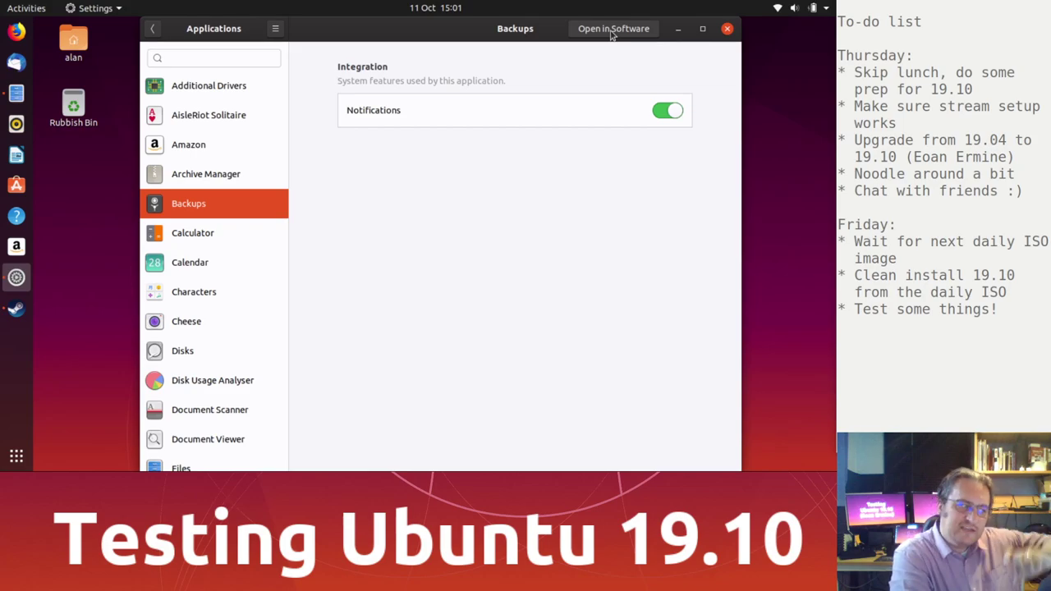
{"action": "left_click", "coordinate": [611, 30]}
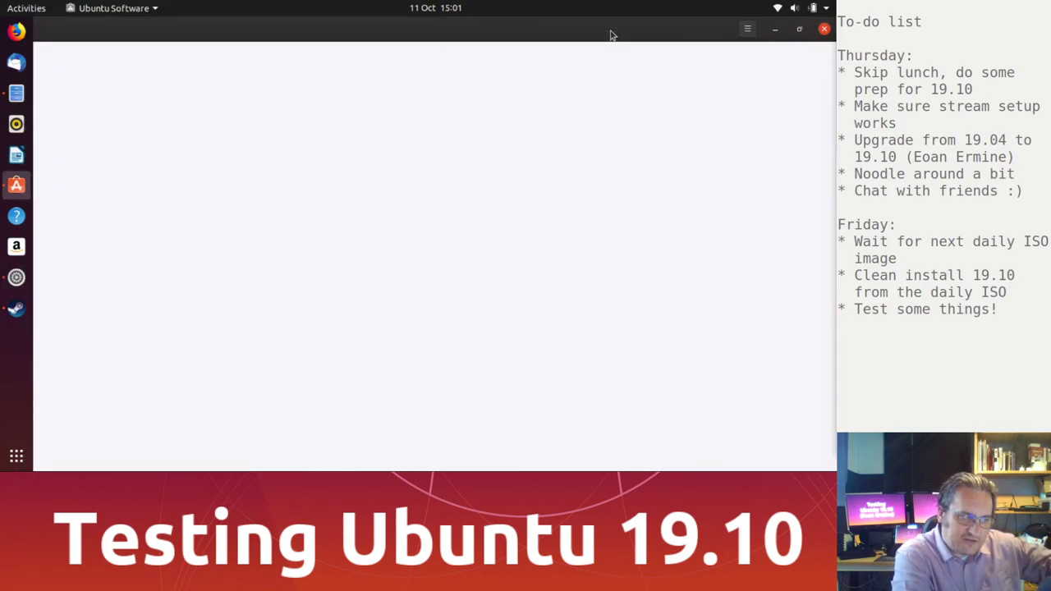
{"action": "left_click", "coordinate": [823, 29]}
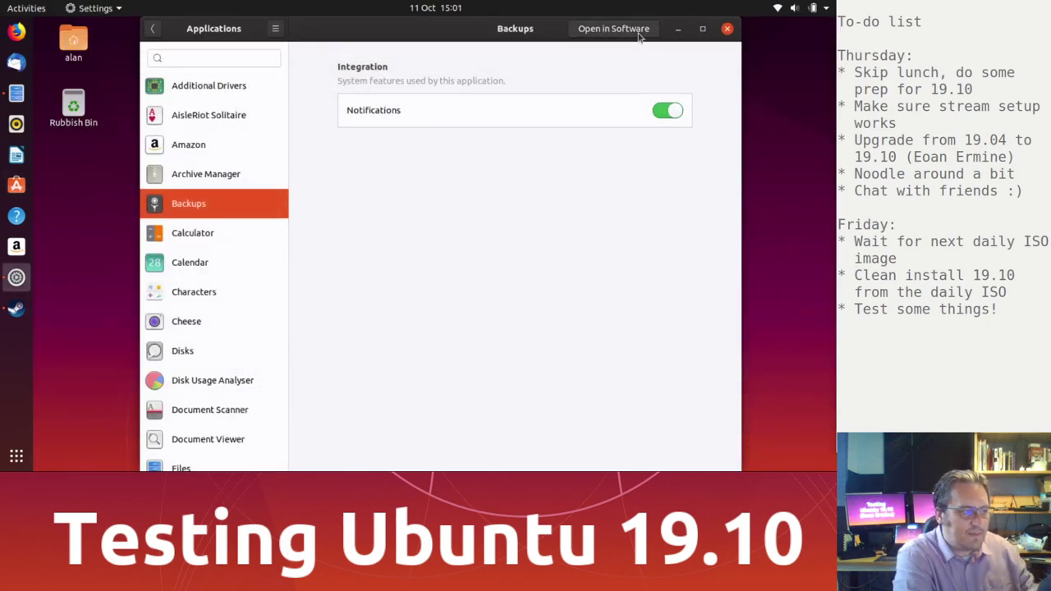
{"action": "left_click", "coordinate": [613, 28]}
{"action": "key", "text": "ctrl+q"}
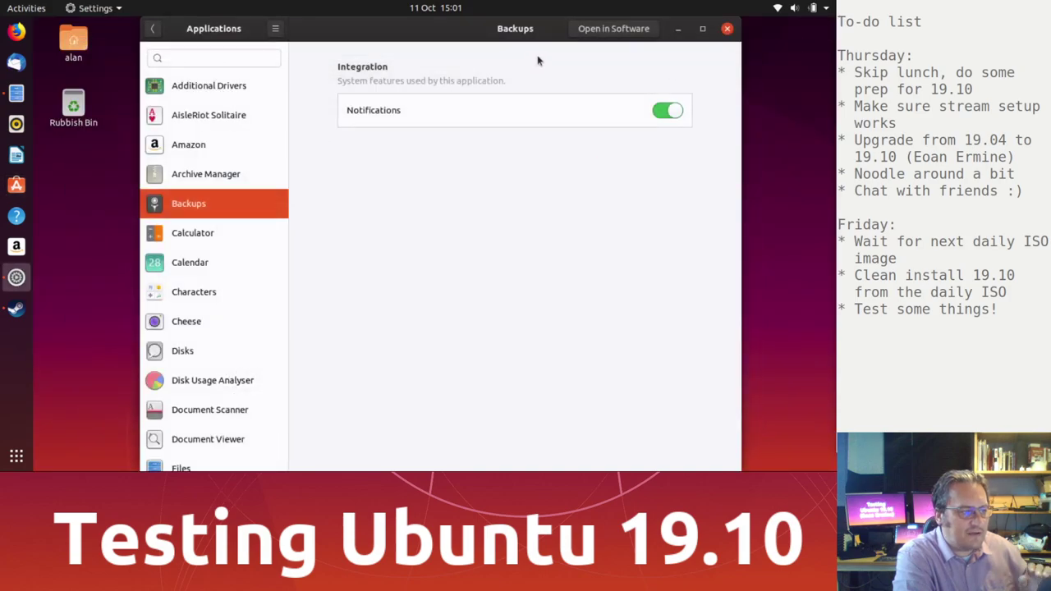
{"action": "left_click", "coordinate": [630, 32]}
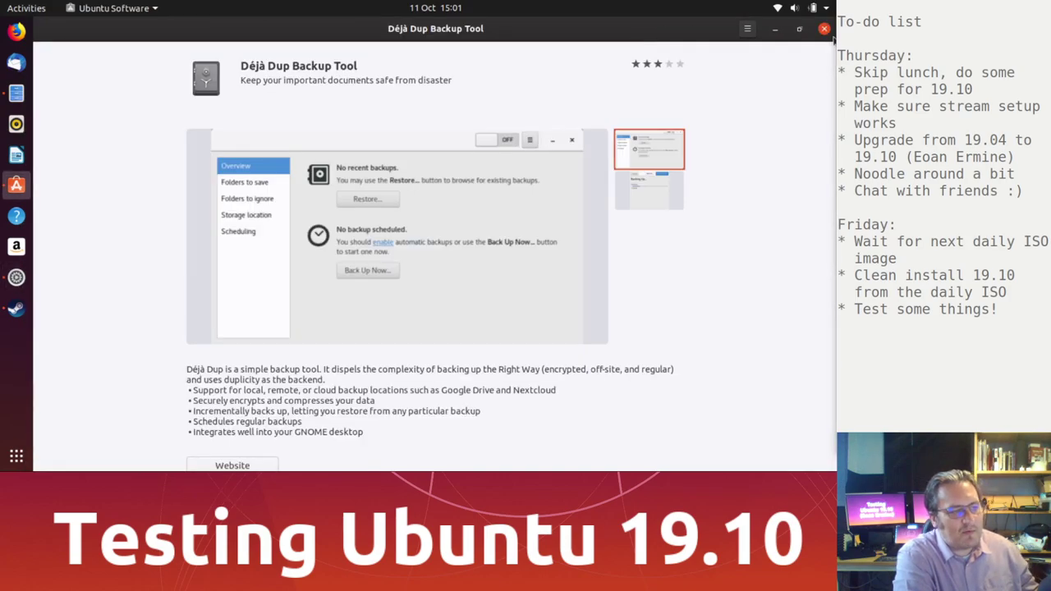
{"action": "left_click", "coordinate": [824, 29]}
{"action": "left_click", "coordinate": [590, 30]}
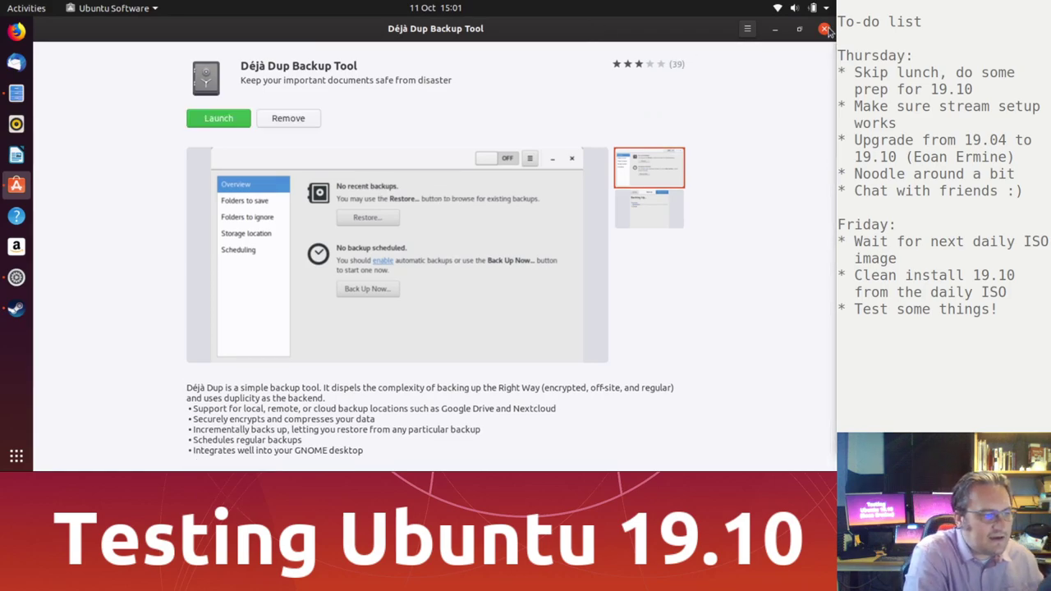
{"action": "left_click", "coordinate": [824, 29]}
Step: Select Calendar, open its Ubuntu Software page, then close the store
{"action": "left_click", "coordinate": [217, 264]}
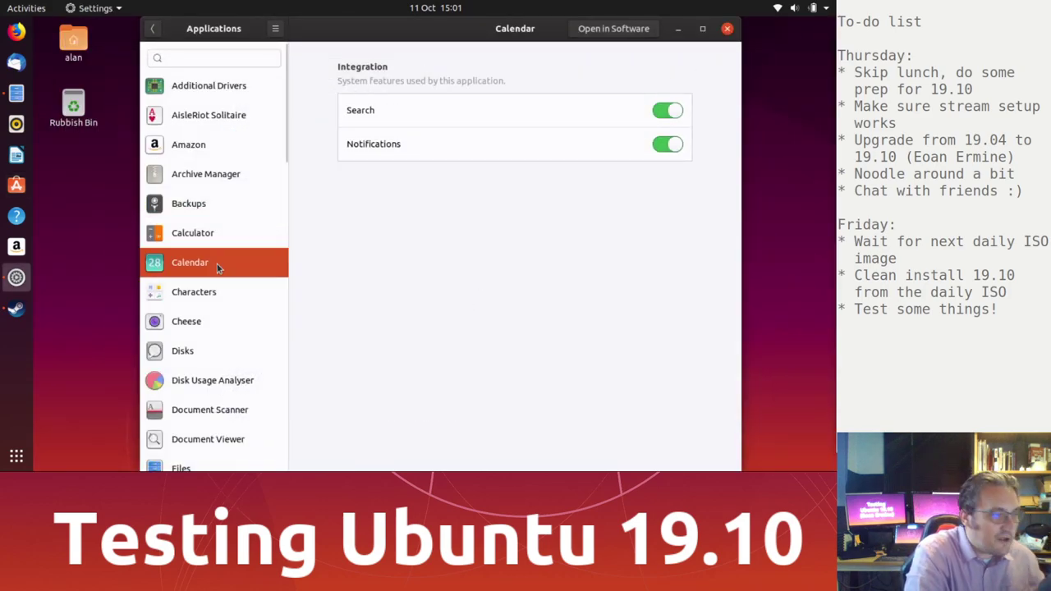
{"action": "left_click", "coordinate": [606, 30]}
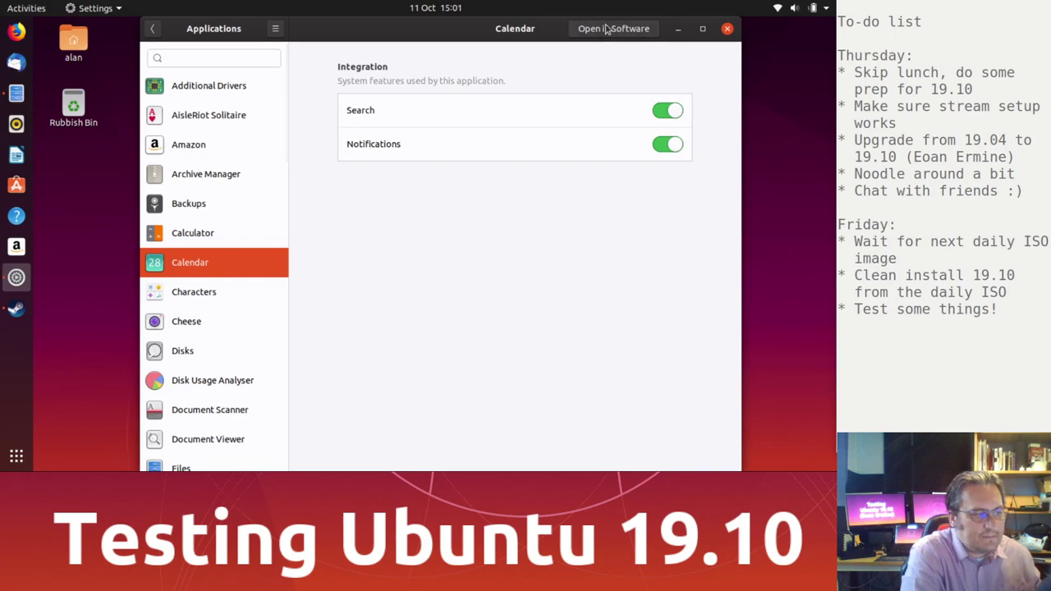
{"action": "left_click", "coordinate": [824, 29]}
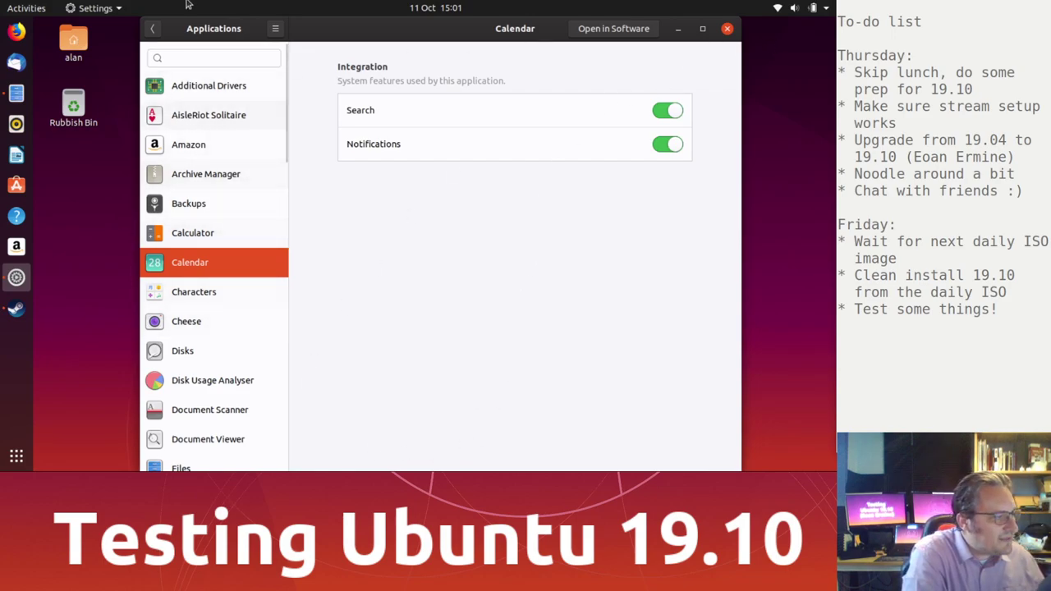
Step: Open Sound settings and choose Bark as the alert sound after trying Glass and Drip
{"action": "left_click", "coordinate": [154, 29]}
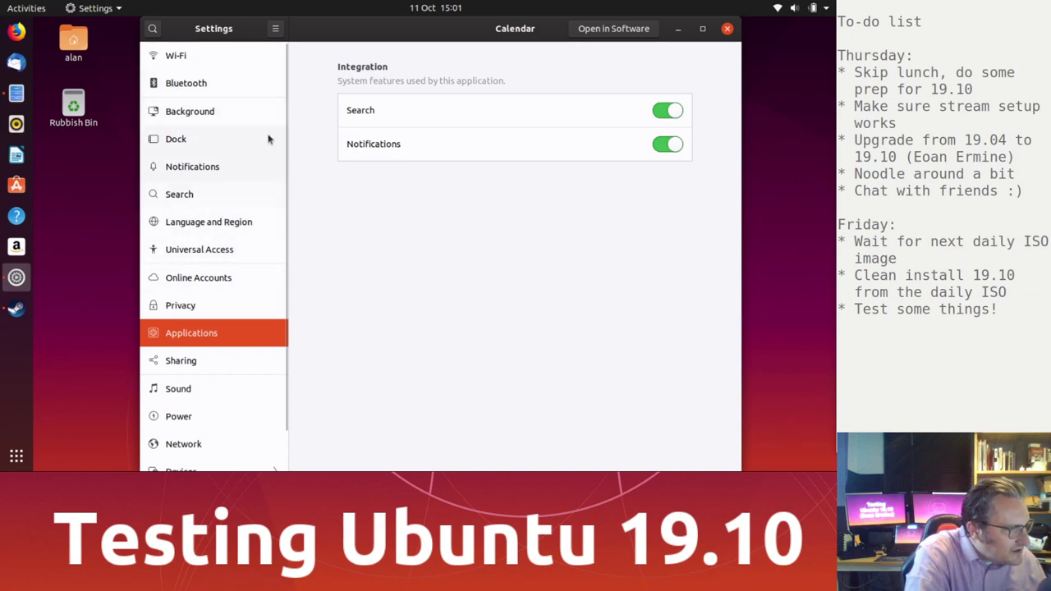
{"action": "scroll", "coordinate": [267, 251], "scroll_direction": "down", "scroll_amount": 1}
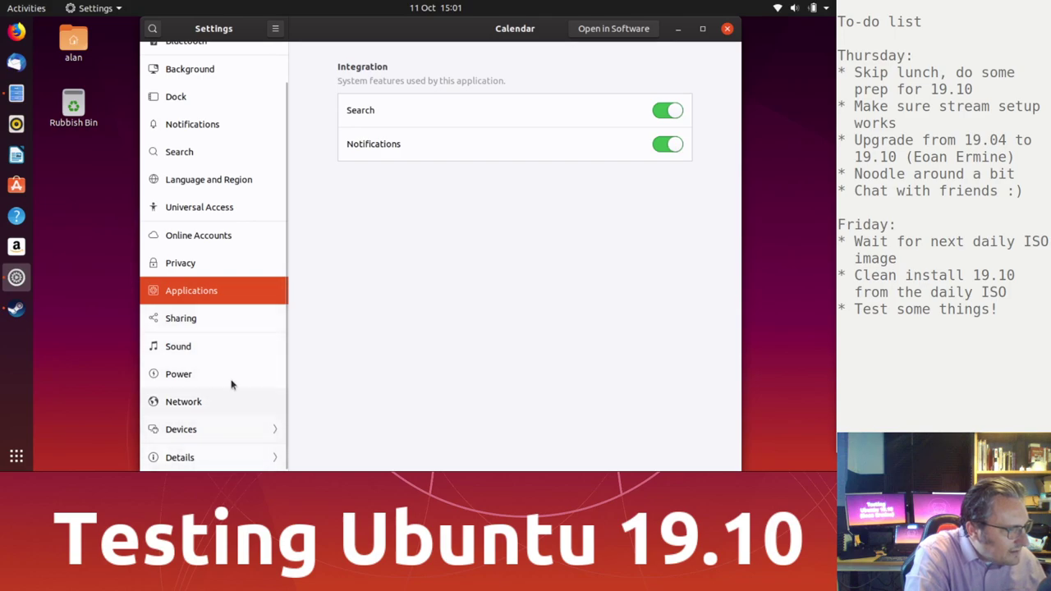
{"action": "left_click", "coordinate": [230, 347]}
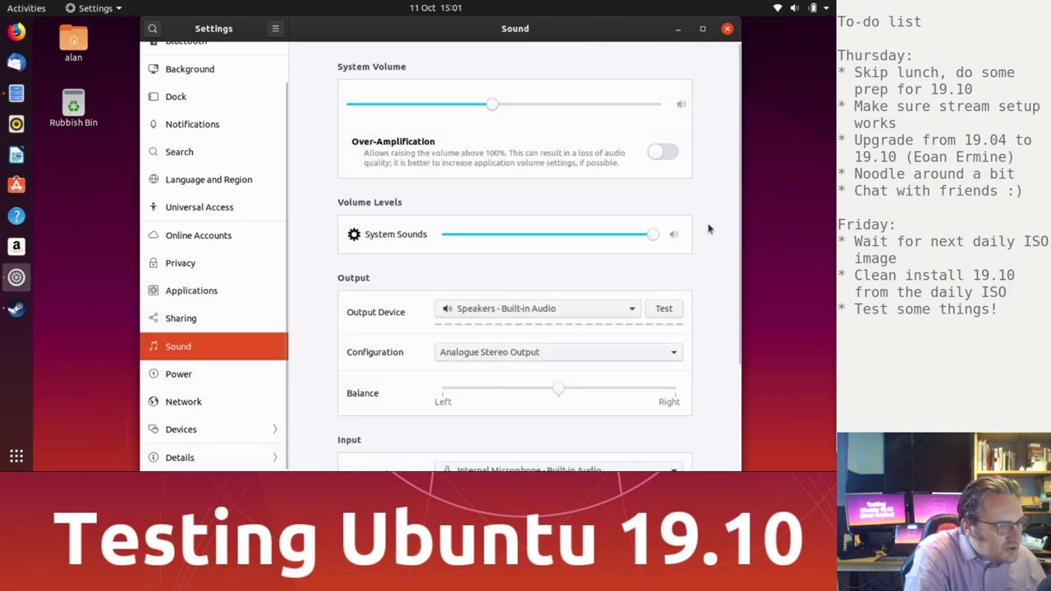
{"action": "scroll", "coordinate": [710, 229], "scroll_direction": "down", "scroll_amount": 3}
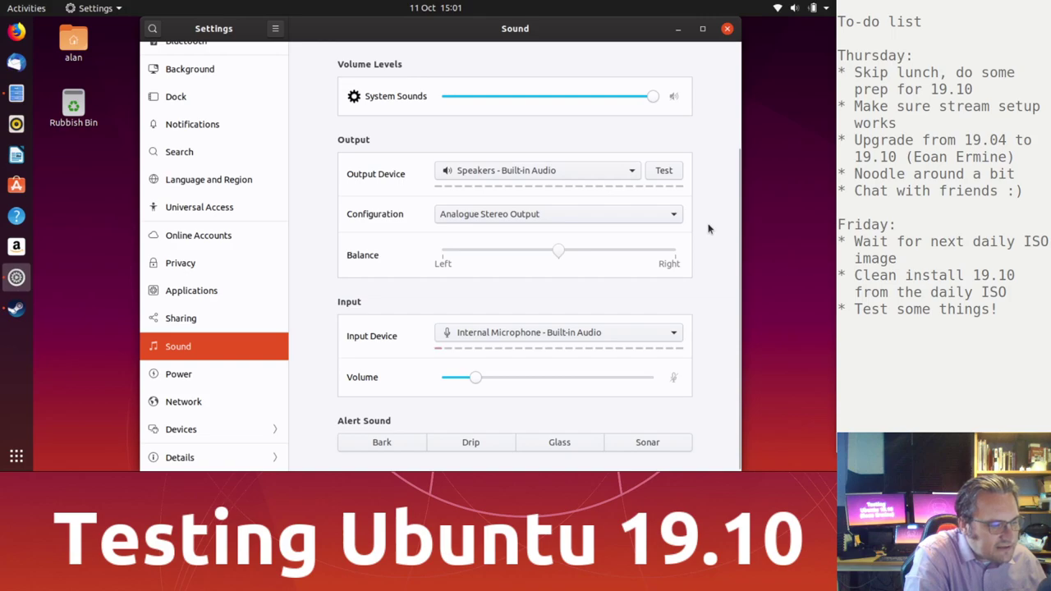
{"action": "left_click", "coordinate": [392, 441]}
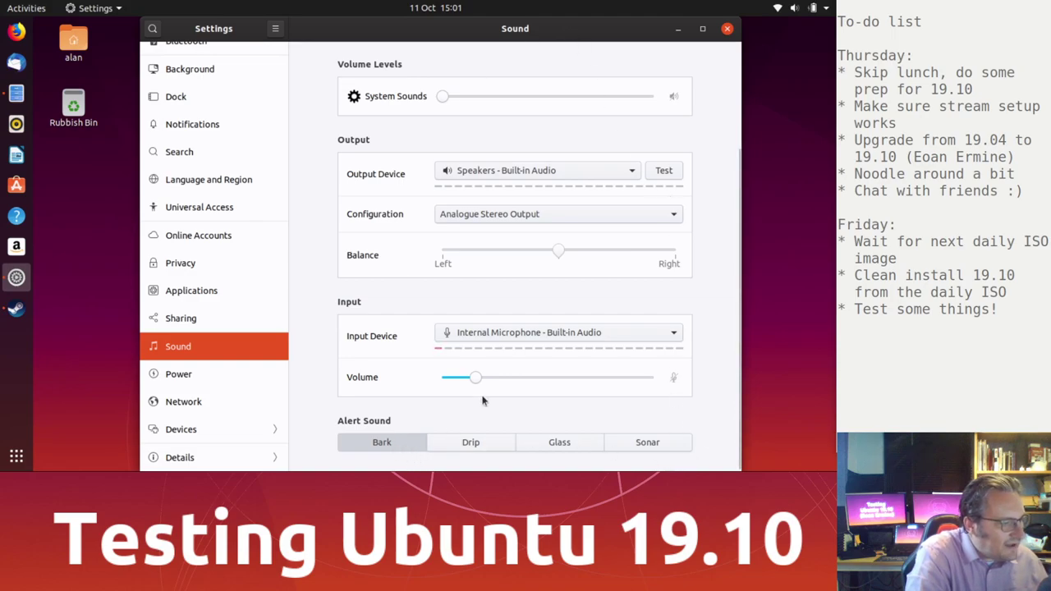
{"action": "left_click", "coordinate": [569, 444]}
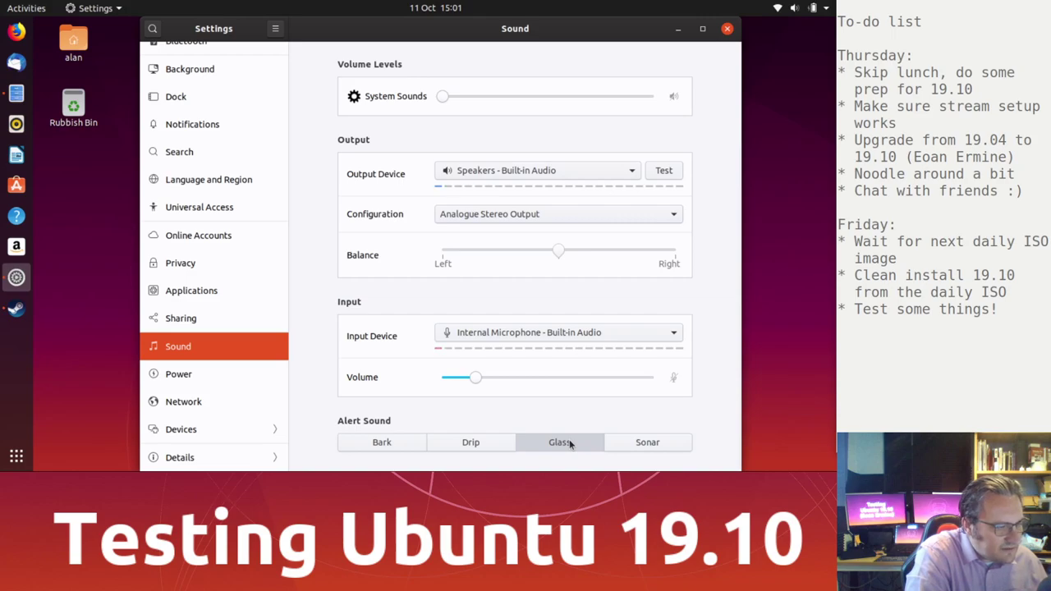
{"action": "left_click", "coordinate": [491, 448]}
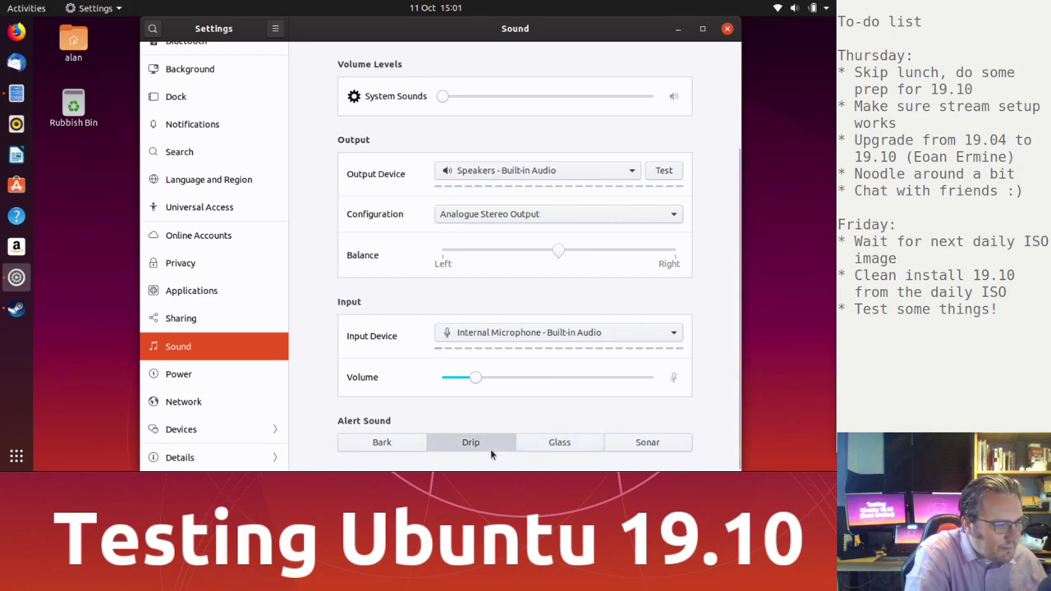
{"action": "left_click", "coordinate": [556, 442]}
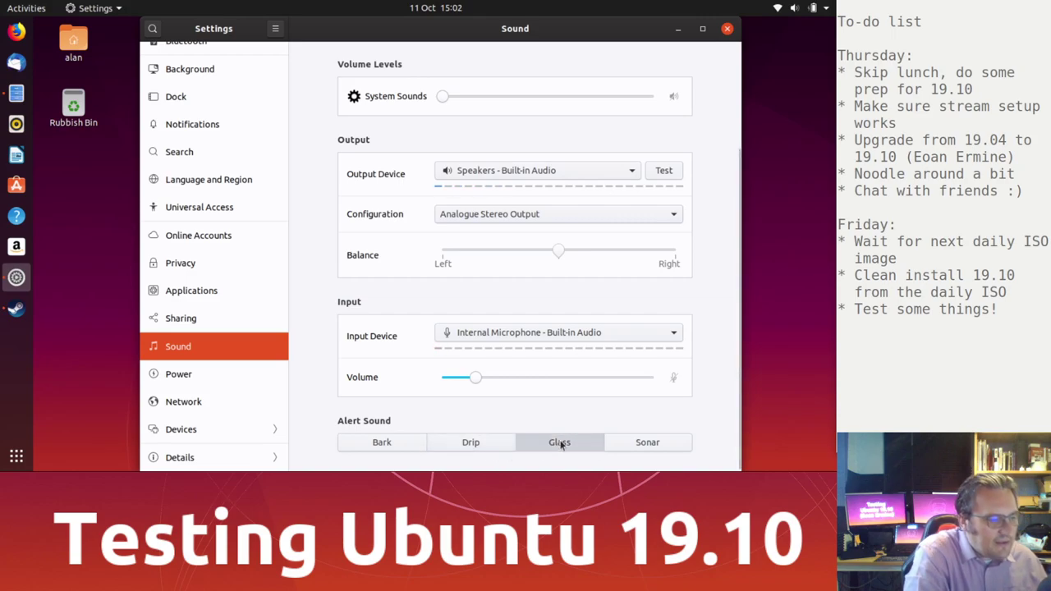
{"action": "left_click", "coordinate": [382, 443]}
Step: Turn System Sounds up to full volume, test the Bark alert, and close Settings
{"action": "mouse_move", "coordinate": [485, 376]}
{"action": "left_mouse_down"}
{"action": "mouse_move", "coordinate": [544, 376]}
{"action": "mouse_move", "coordinate": [482, 387]}
{"action": "left_mouse_up"}
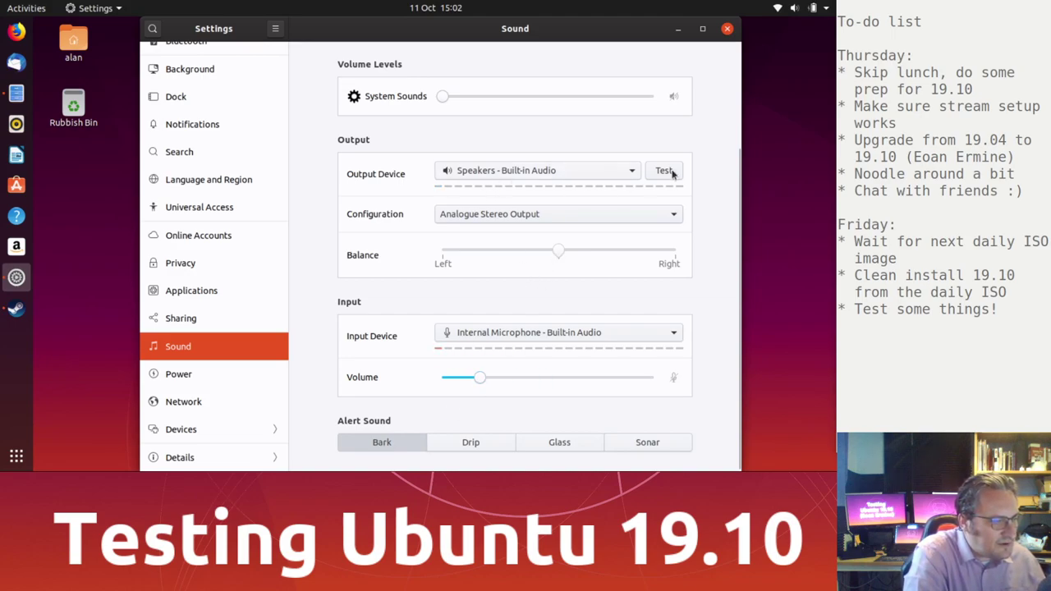
{"action": "left_click_drag", "start_coordinate": [442, 97], "coordinate": [724, 92]}
{"action": "left_click", "coordinate": [380, 447]}
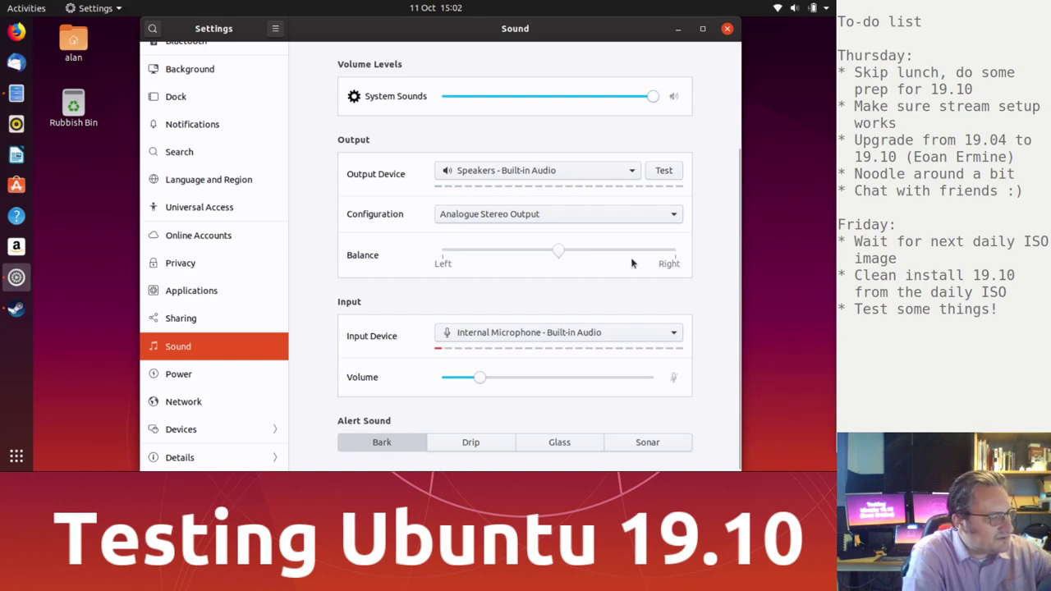
{"action": "key", "text": "XF86AudioRaiseVolume"}
{"action": "left_click", "coordinate": [394, 438]}
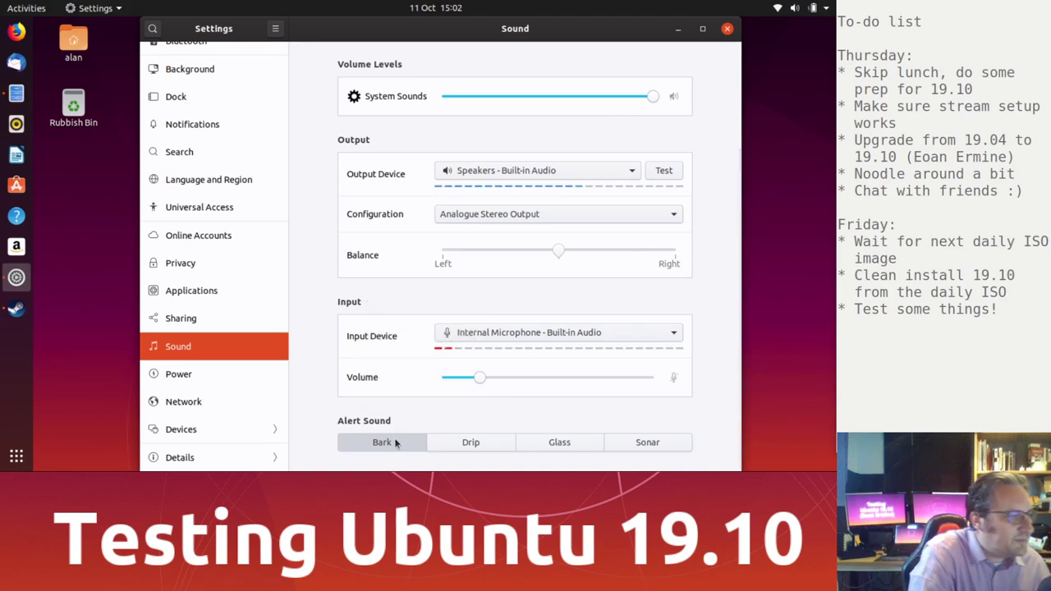
{"action": "left_click", "coordinate": [727, 30]}
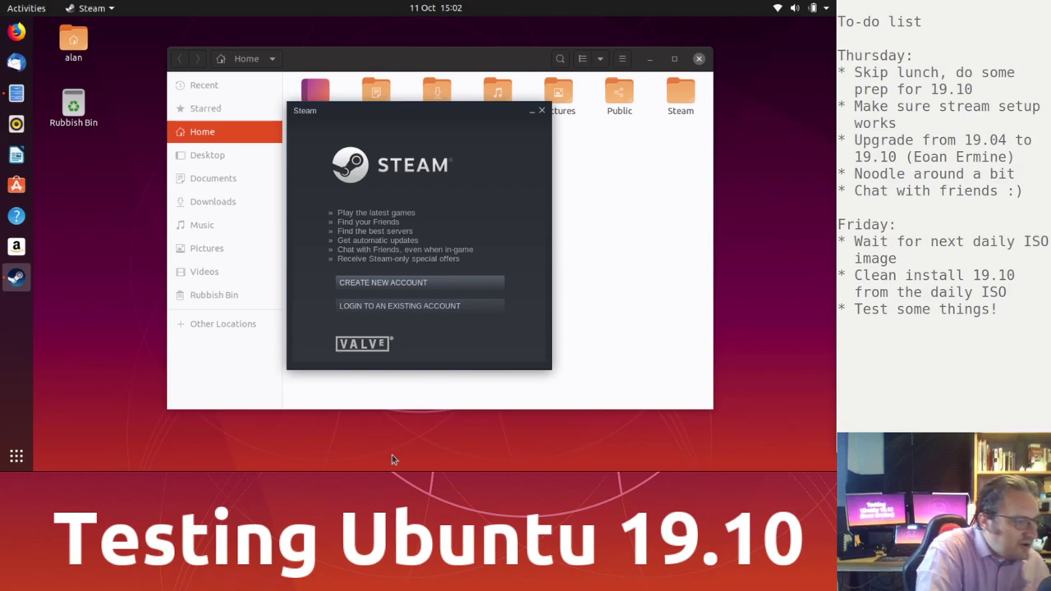
Step: Log in to the existing Steam account with its name and password, ticking Remember my password
{"action": "left_click", "coordinate": [399, 308]}
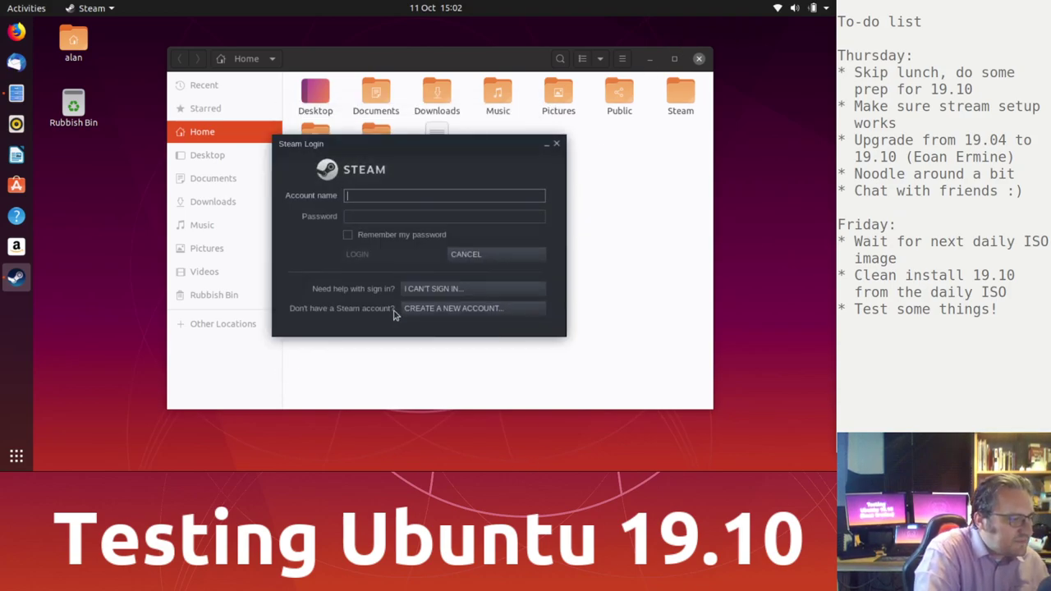
{"action": "type", "text": "popeydc"}
{"action": "key", "text": "Tab"}
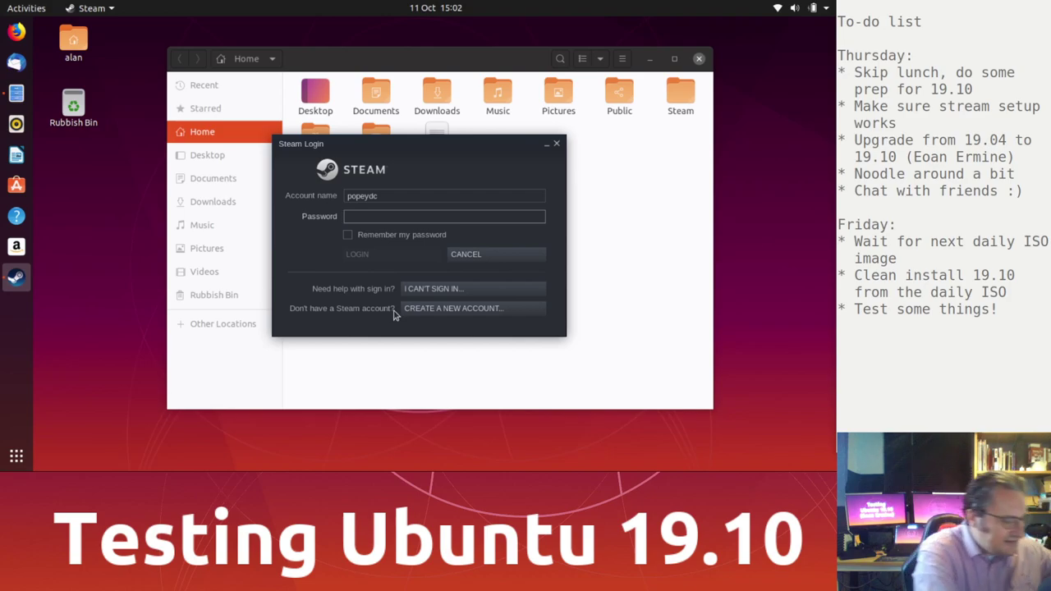
{"action": "type", "text": "***"}
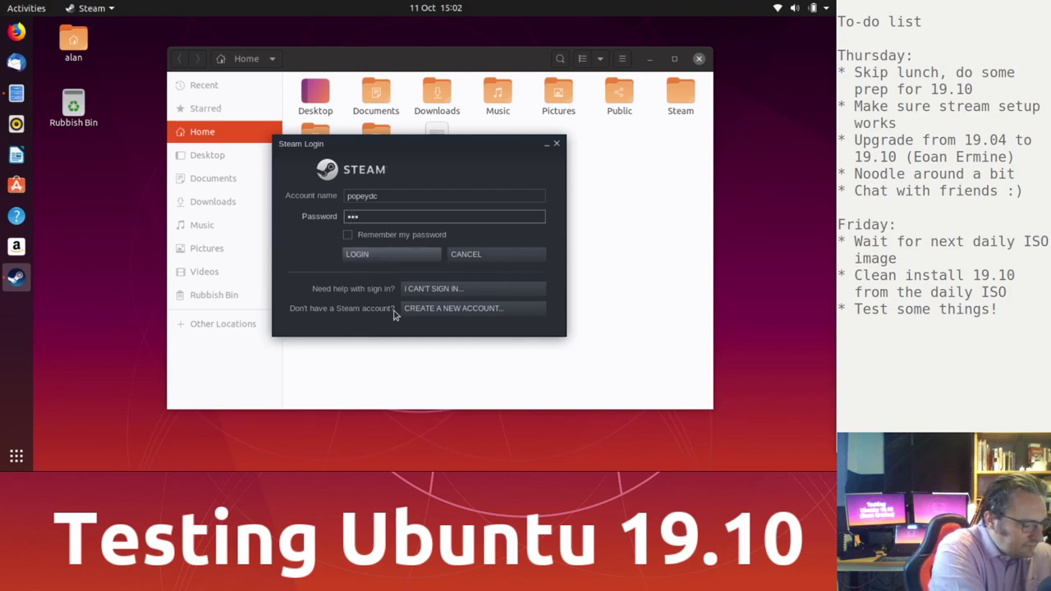
{"action": "type", "text": "********"}
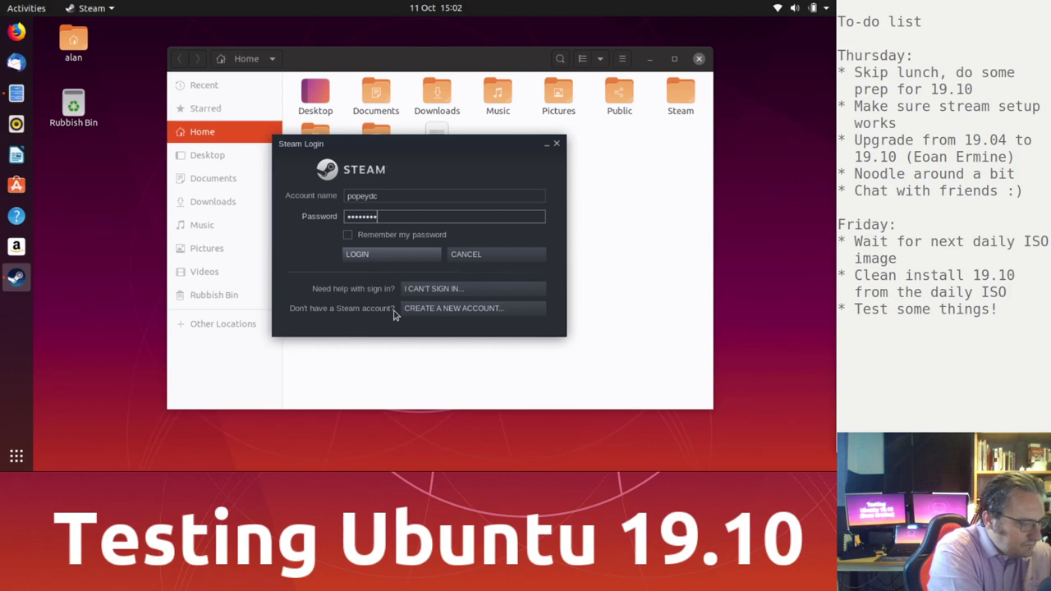
{"action": "key", "text": "Tab"}
{"action": "key", "text": "space"}
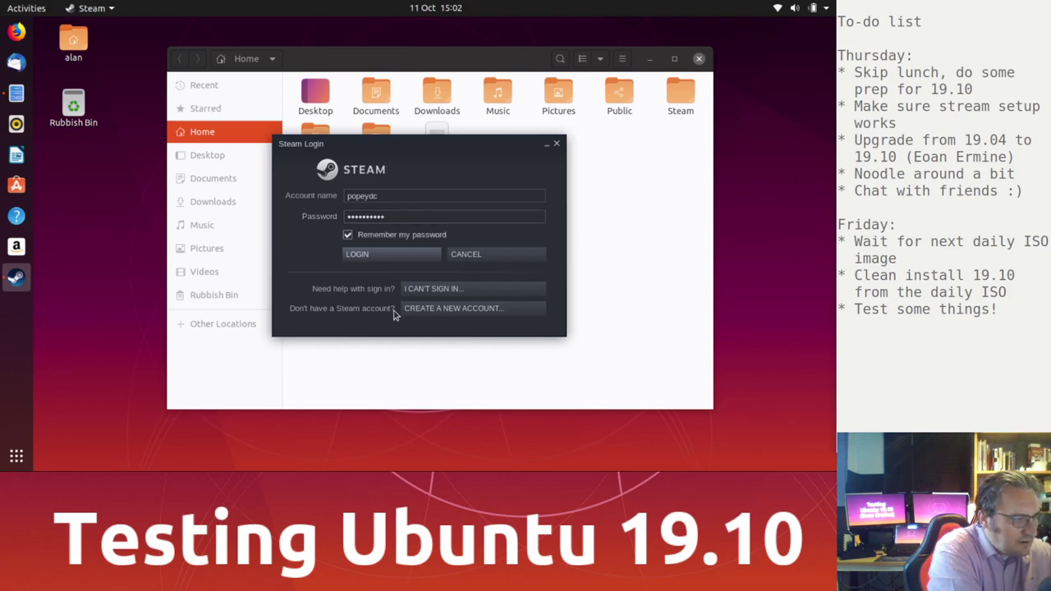
{"action": "key", "text": "Return"}
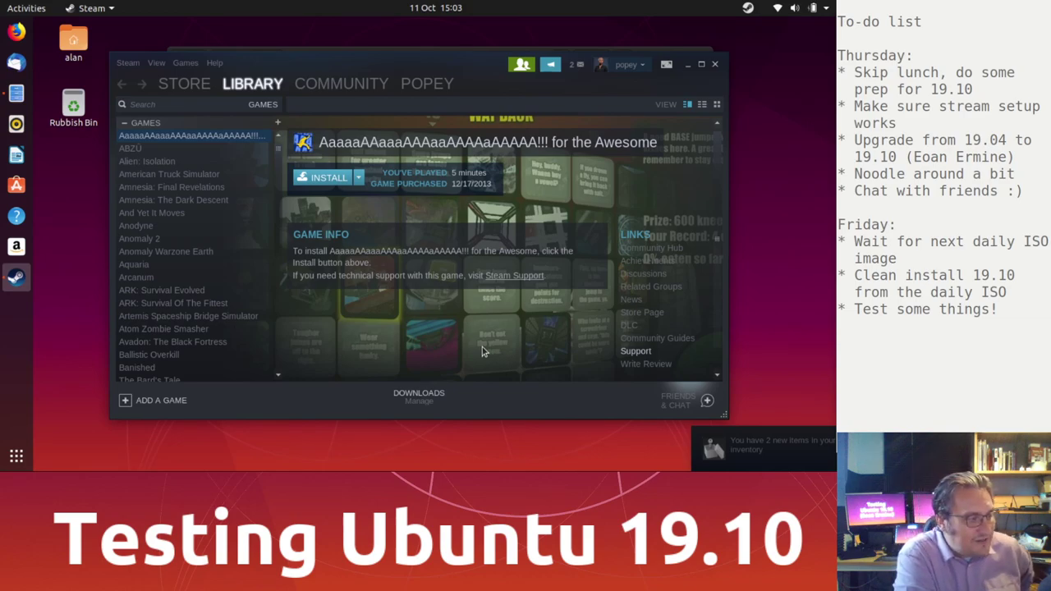
Step: Leave family view by entering the PIN and close the friends list
{"action": "left_click", "coordinate": [521, 65]}
{"action": "type", "text": "****"}
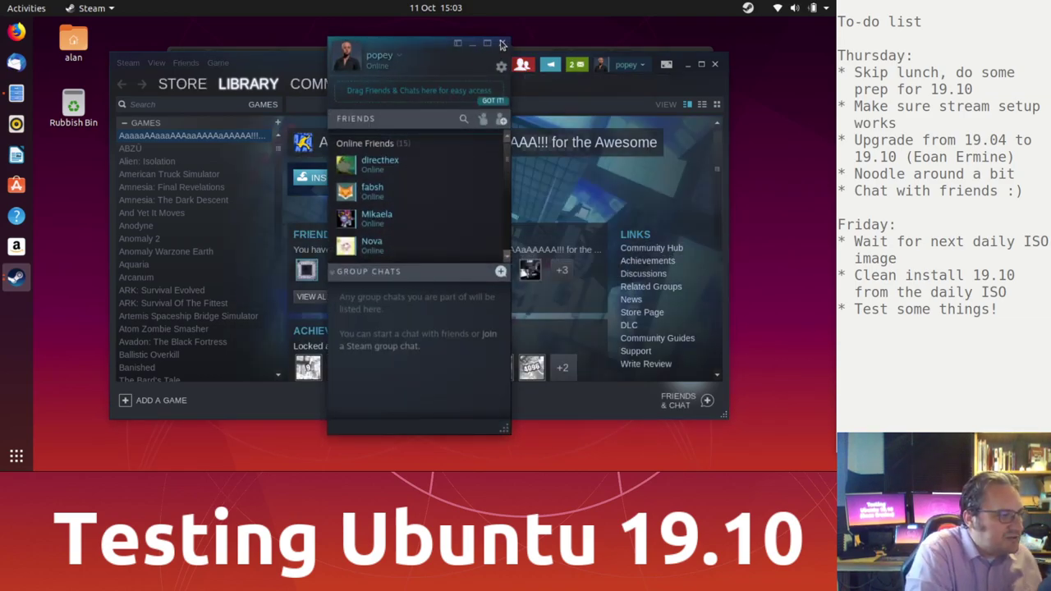
{"action": "left_click", "coordinate": [502, 44]}
Step: Filter the Steam library to Recent games and select TIS-100
{"action": "left_click", "coordinate": [264, 106]}
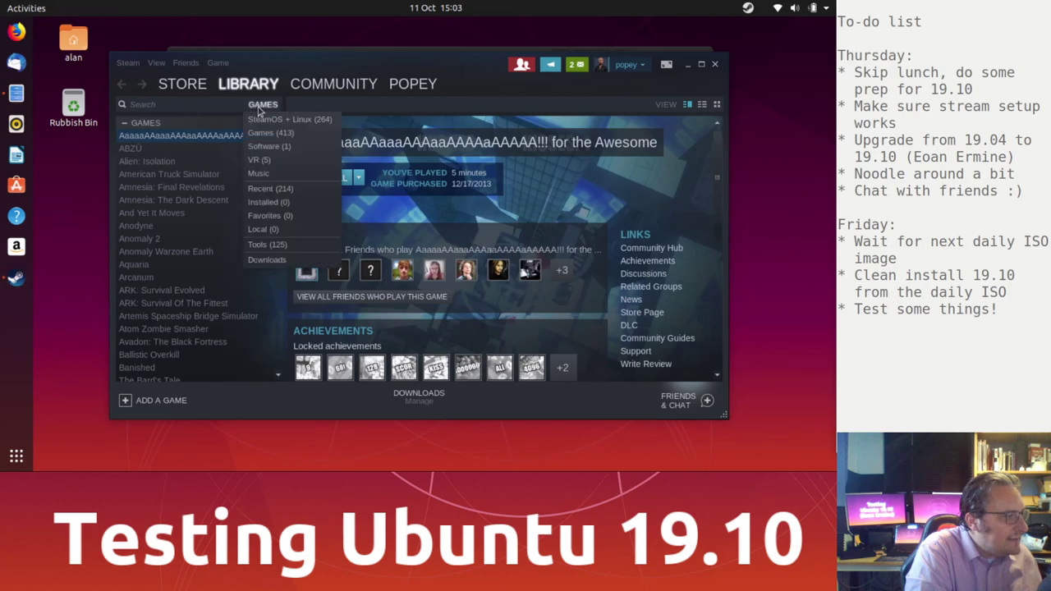
{"action": "left_click", "coordinate": [271, 188]}
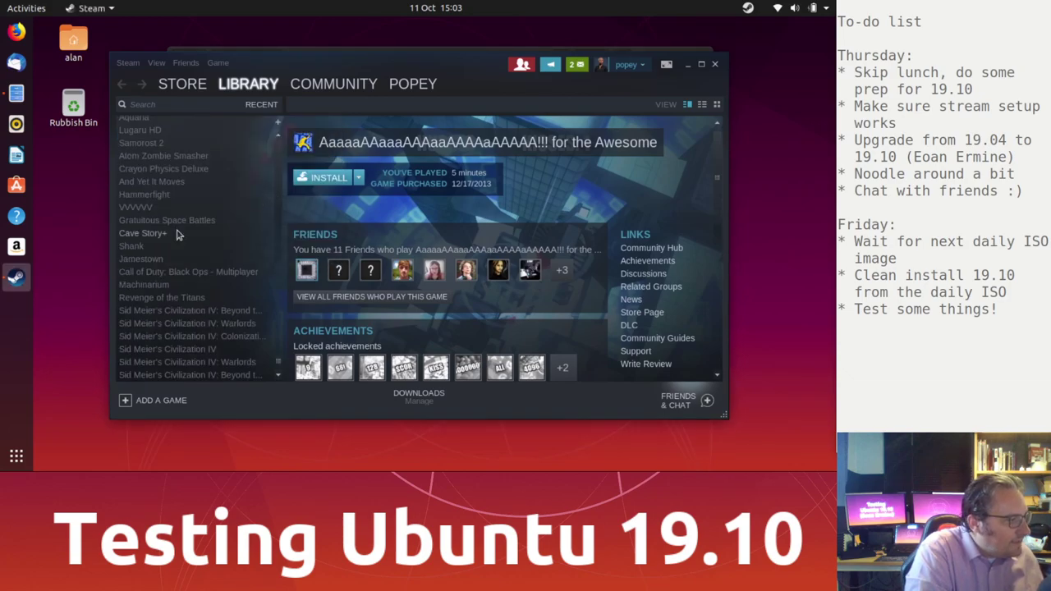
{"action": "scroll", "coordinate": [280, 361], "scroll_direction": "up", "scroll_amount": 15}
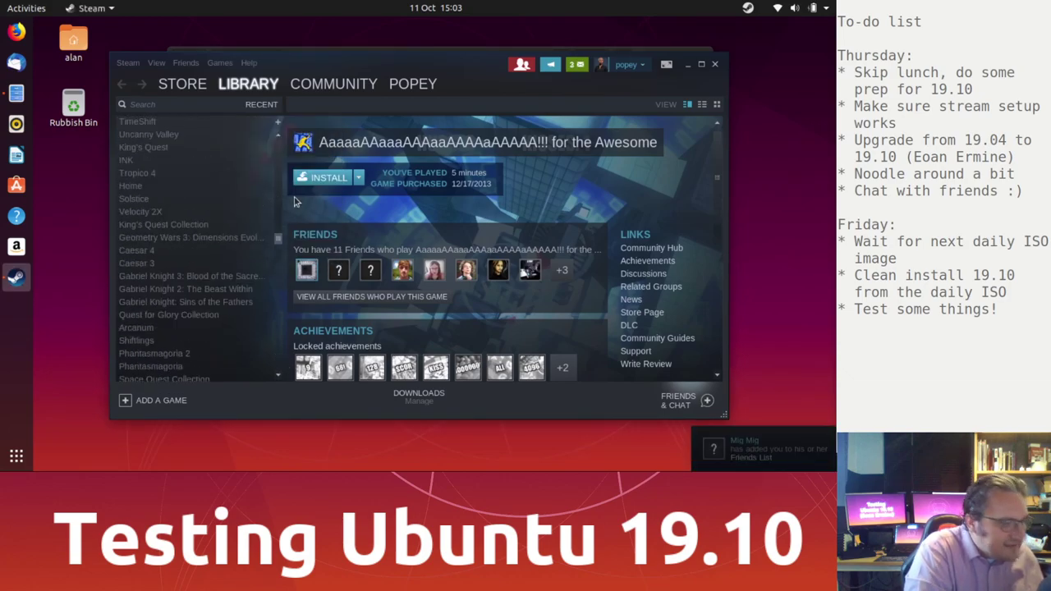
{"action": "mouse_move", "coordinate": [289, 97]}
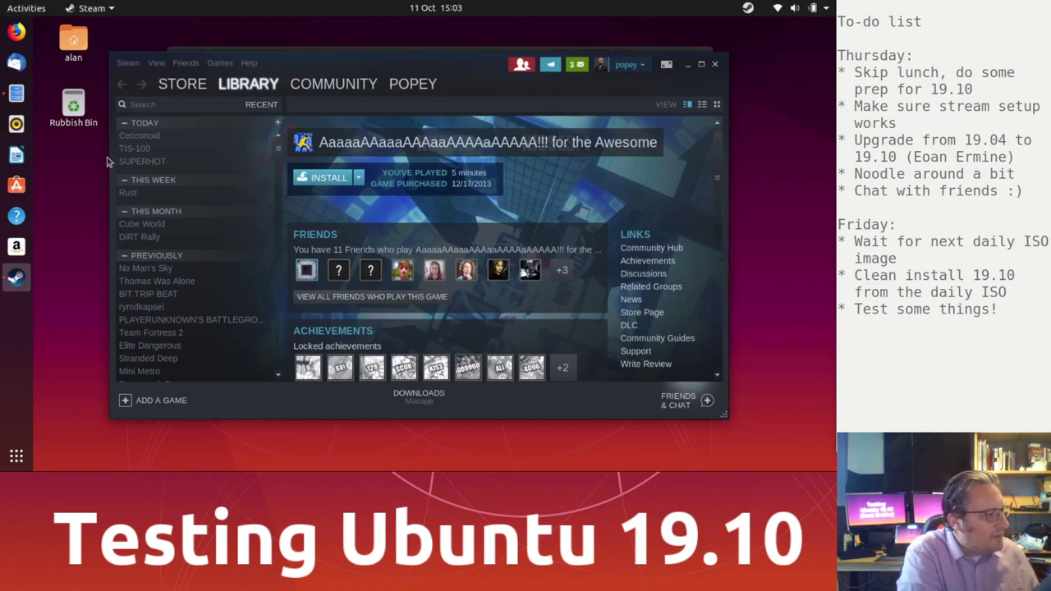
{"action": "left_click", "coordinate": [134, 149]}
Step: Install TIS-100 through the install dialog's Next and Finish
{"action": "left_click", "coordinate": [332, 179]}
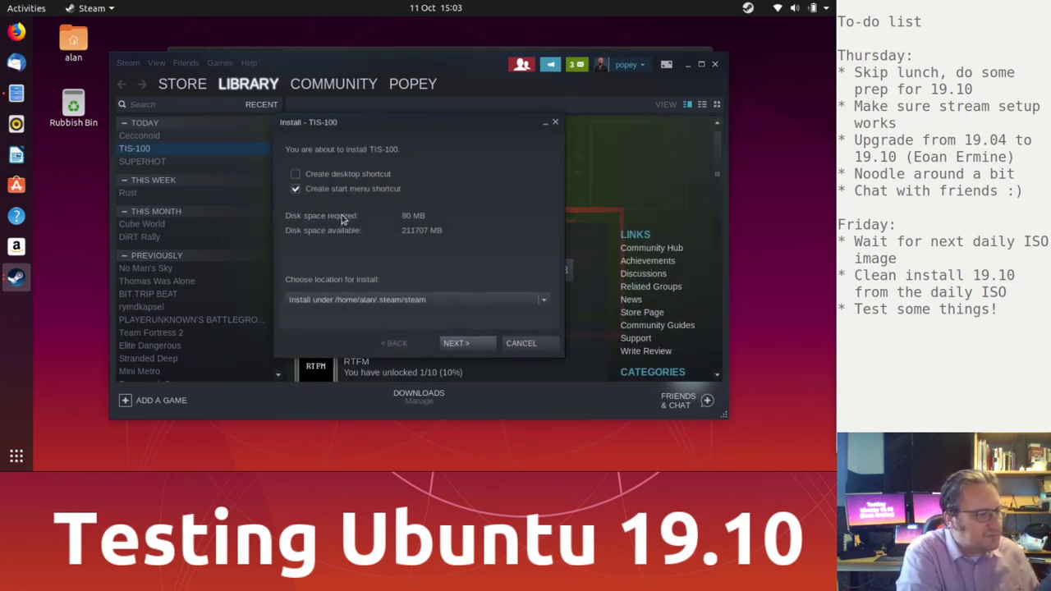
{"action": "left_click", "coordinate": [473, 345]}
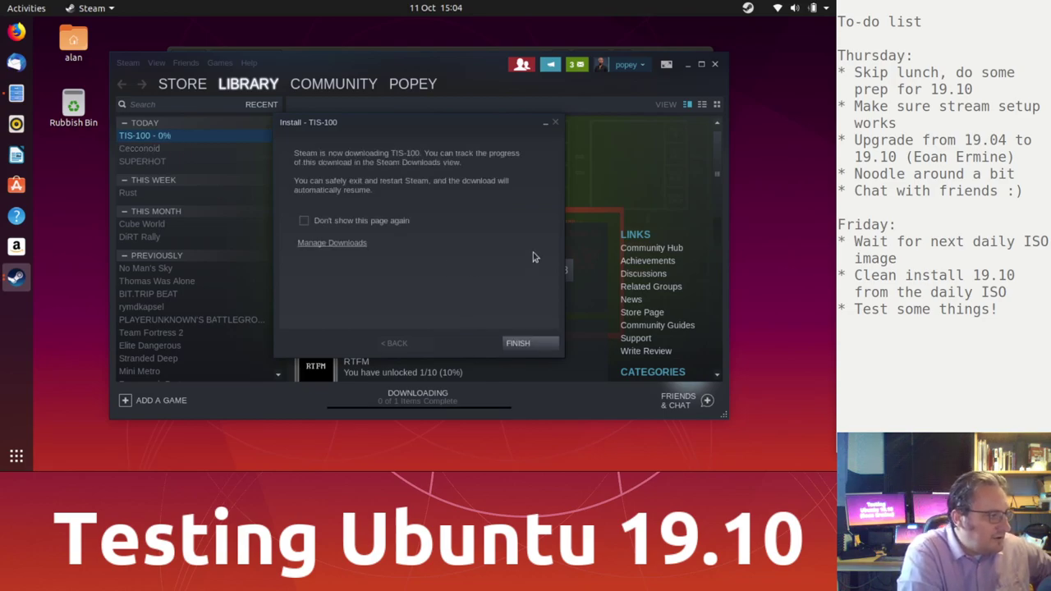
{"action": "left_click", "coordinate": [518, 343]}
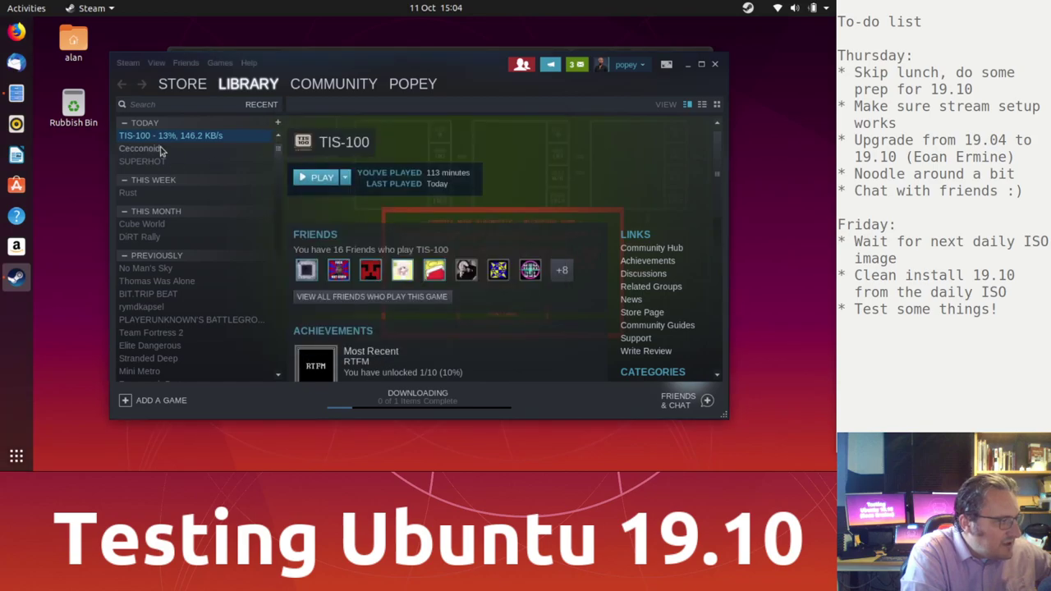
Step: Queue Cecconoid for install, dismissing the news window, and minimise Steam
{"action": "left_click", "coordinate": [140, 148]}
{"action": "left_click", "coordinate": [591, 443]}
{"action": "left_click", "coordinate": [329, 177]}
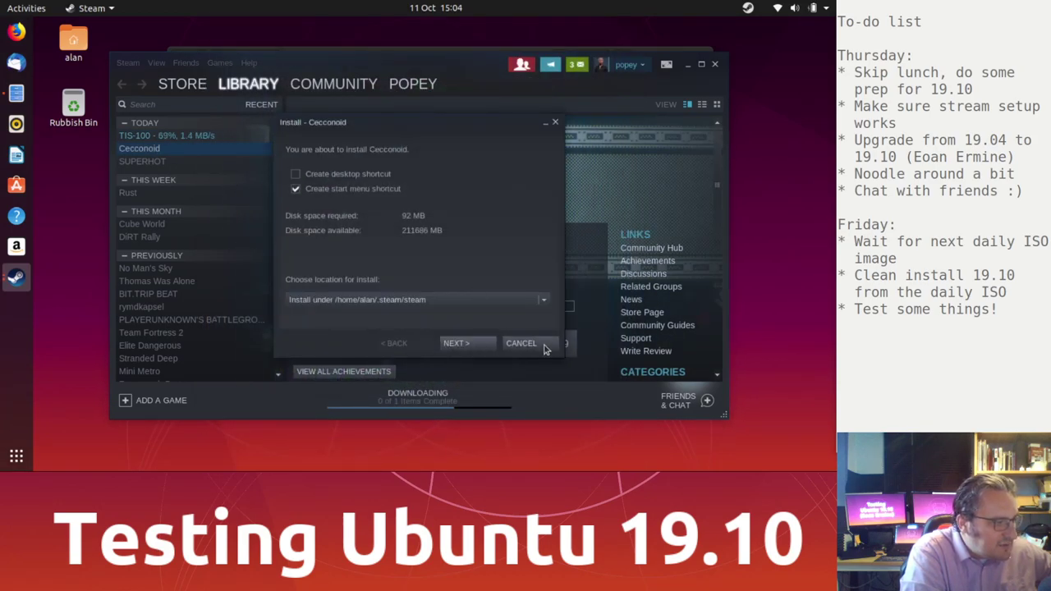
{"action": "left_click", "coordinate": [478, 345]}
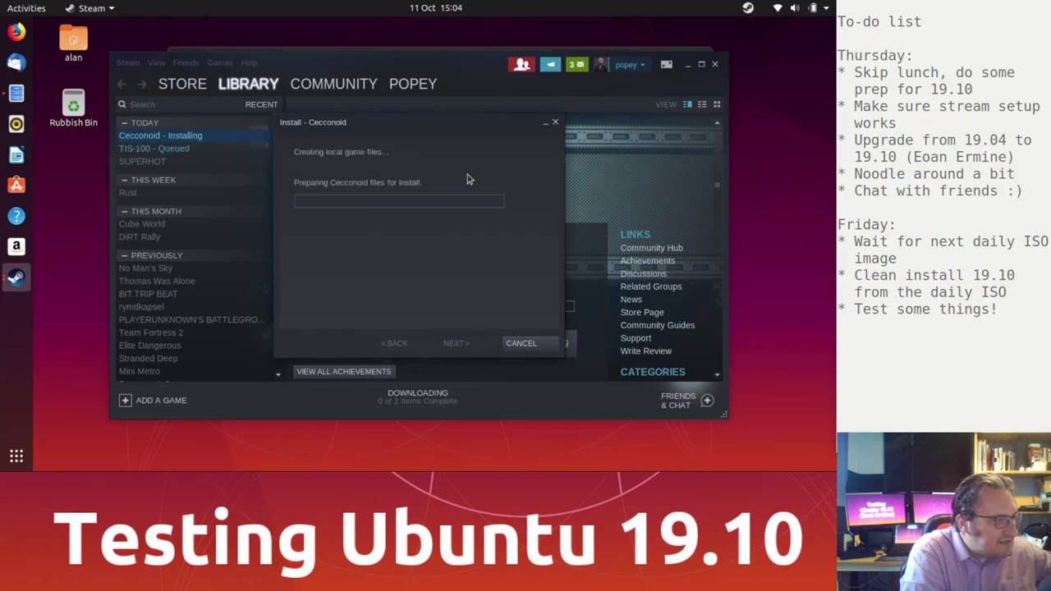
{"action": "left_click", "coordinate": [518, 343]}
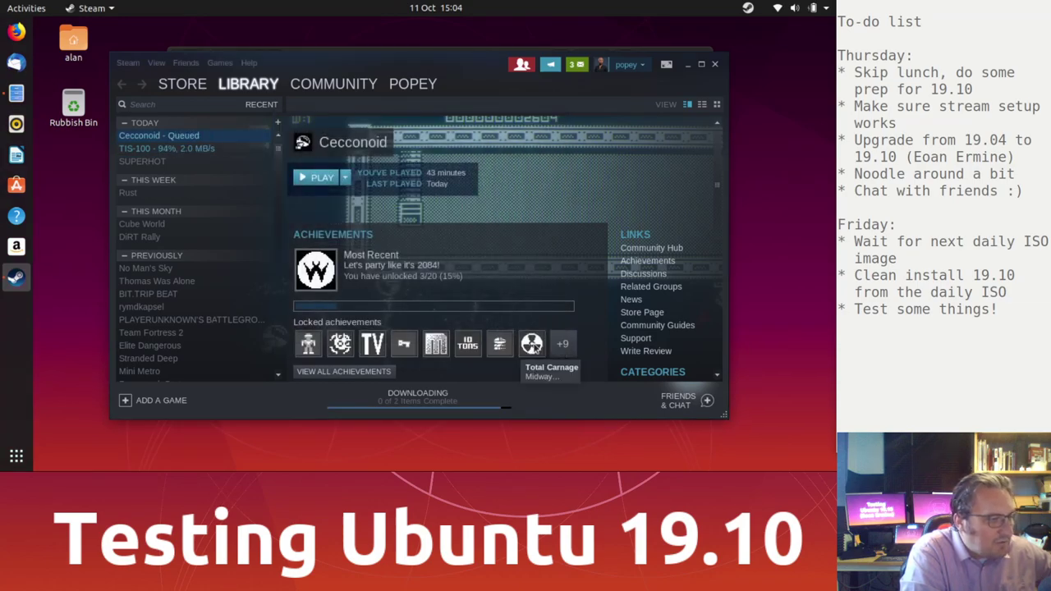
{"action": "left_click", "coordinate": [689, 65]}
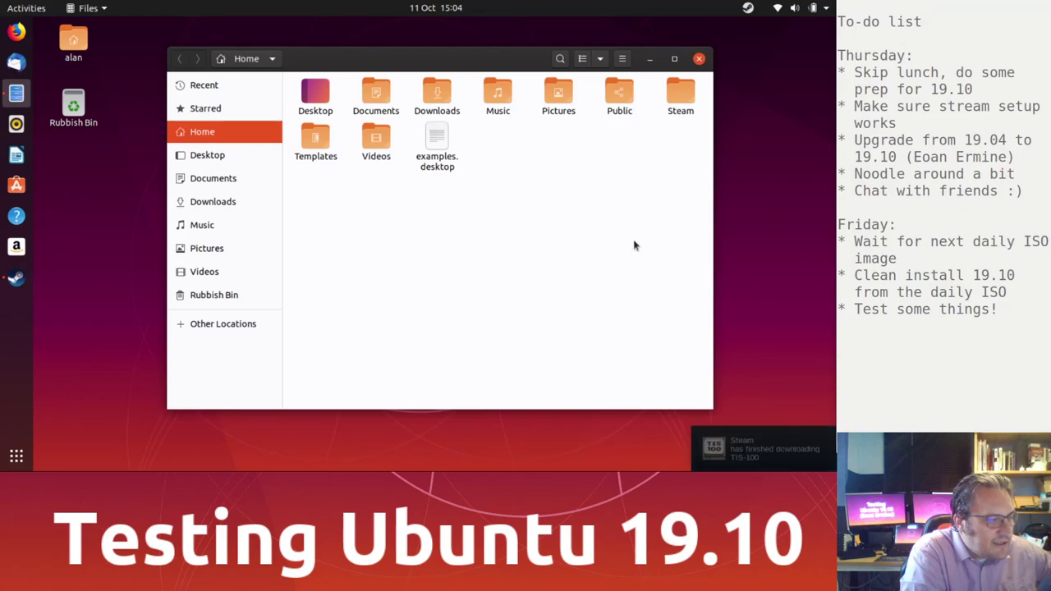
Step: Close the Home folder Files window and launch Ubuntu Software from the dock
{"action": "left_click", "coordinate": [698, 60]}
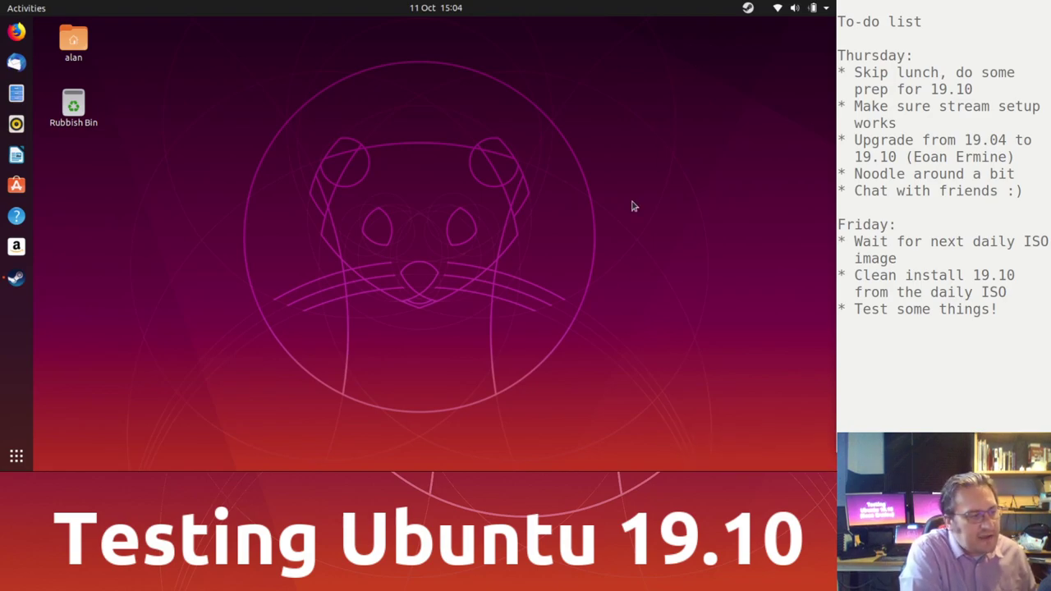
{"action": "left_click", "coordinate": [22, 185]}
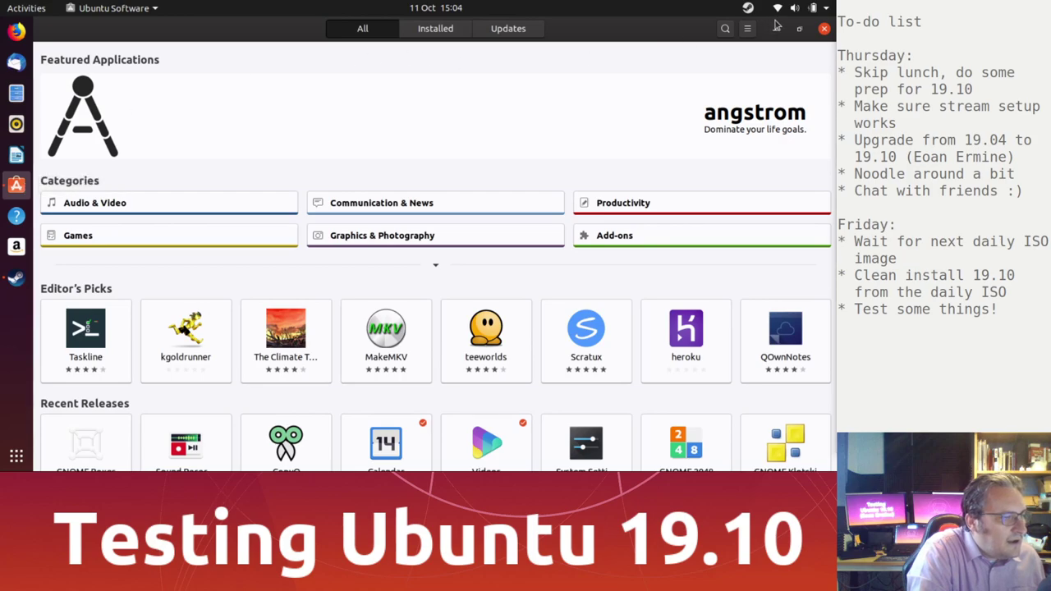
Step: Search for 'twea' and install GNOME Tweaks, authenticating with the admin password
{"action": "left_click", "coordinate": [724, 29]}
{"action": "type", "text": "tweat"}
{"action": "key", "text": "BackSpace"}
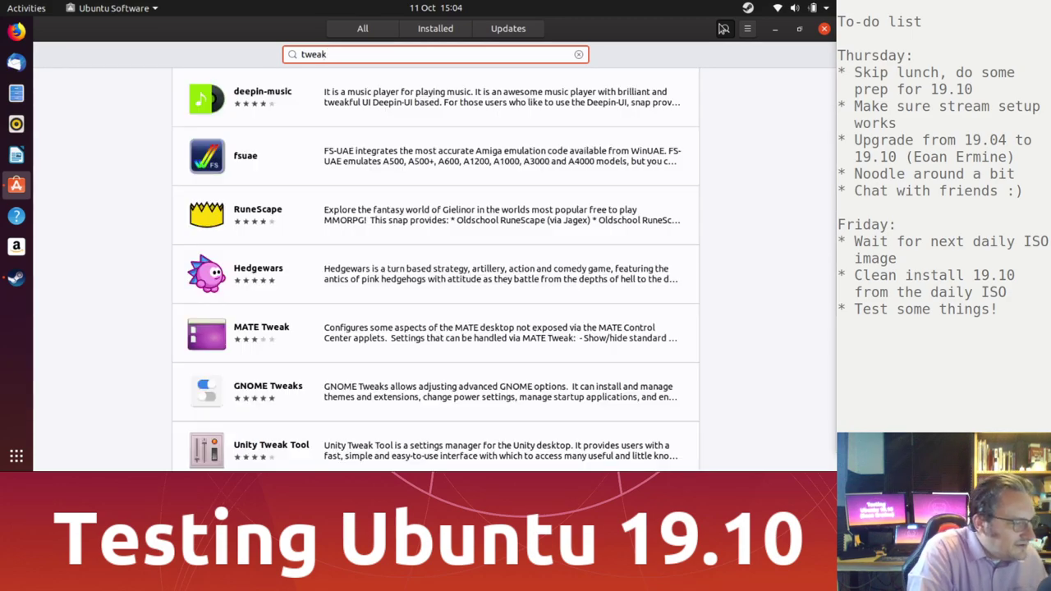
{"action": "left_click", "coordinate": [370, 387]}
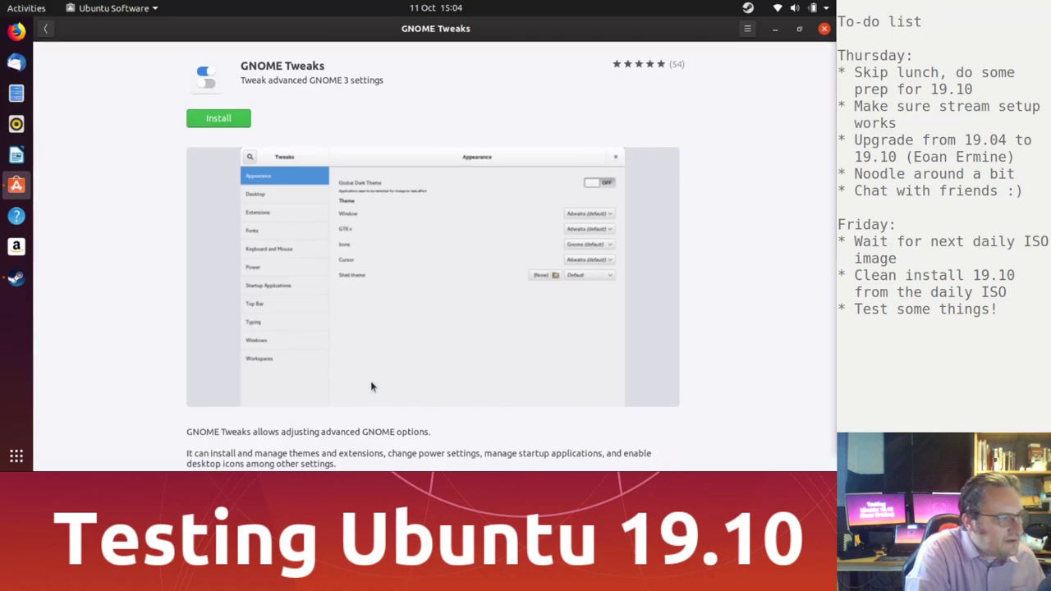
{"action": "left_click", "coordinate": [241, 121]}
{"action": "type", "text": "**********"}
{"action": "key", "text": "Return"}
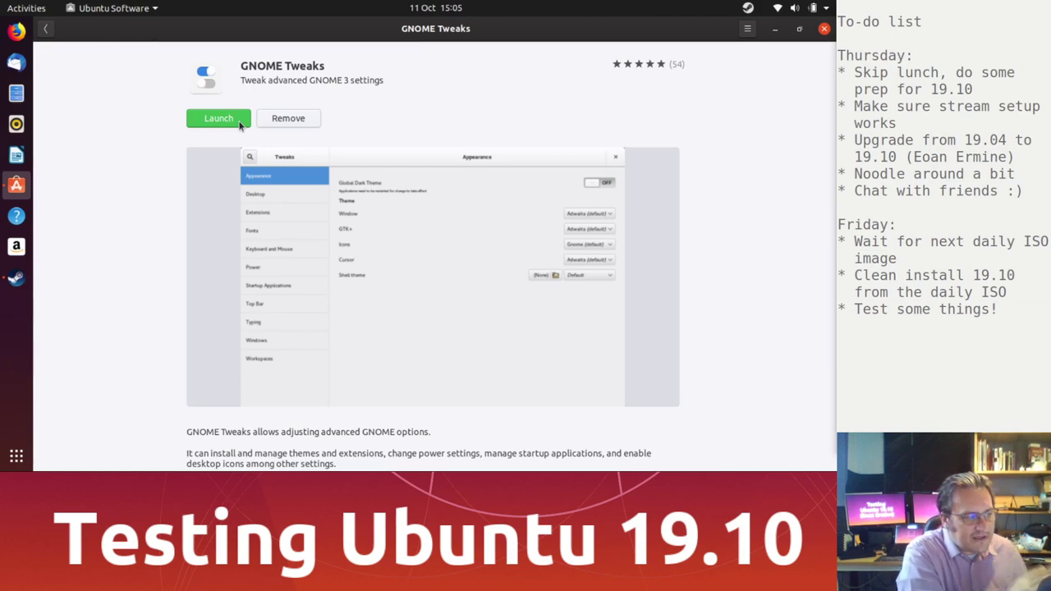
Step: Launch GNOME Tweaks, close Ubuntu Software, and go to the Appearance page
{"action": "left_click", "coordinate": [240, 123]}
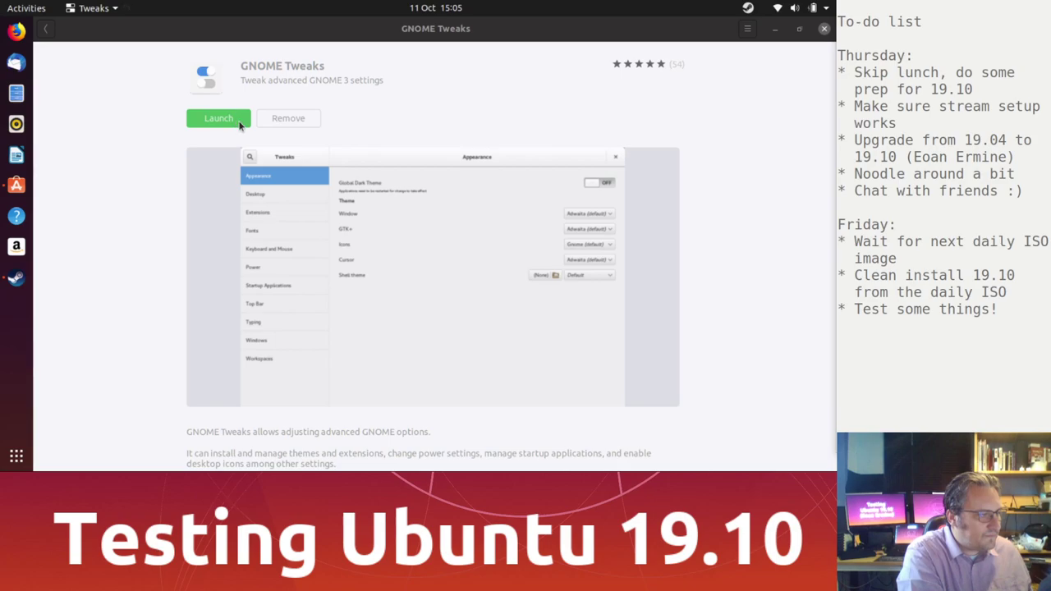
{"action": "left_click", "coordinate": [825, 28]}
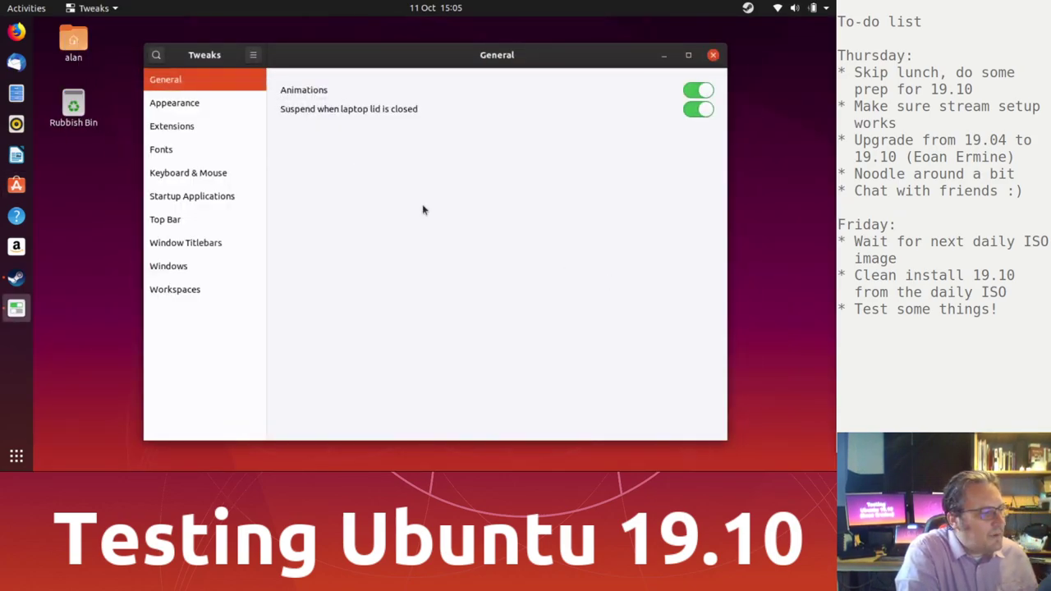
{"action": "left_click", "coordinate": [193, 101]}
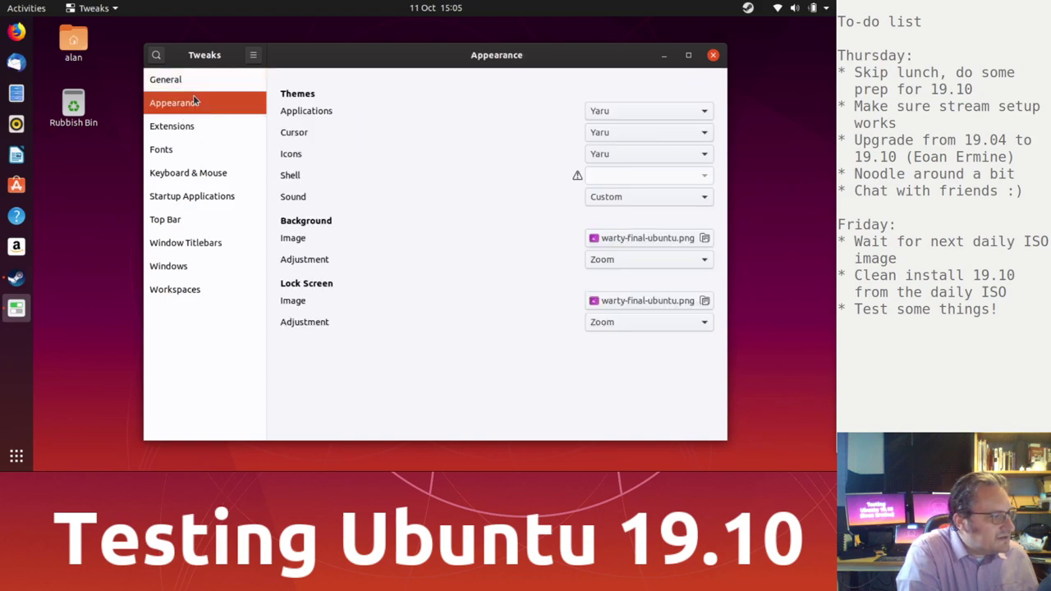
Step: Set the Applications theme to Yaru-dark after briefly trying Yaru-light
{"action": "left_click", "coordinate": [622, 112]}
{"action": "left_click", "coordinate": [622, 129]}
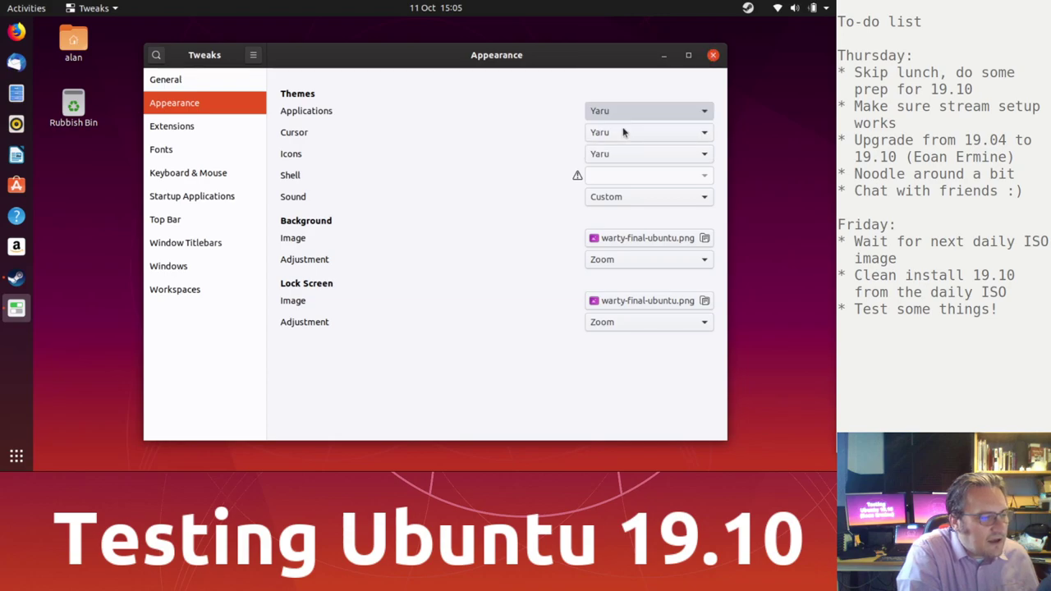
{"action": "left_click", "coordinate": [628, 115]}
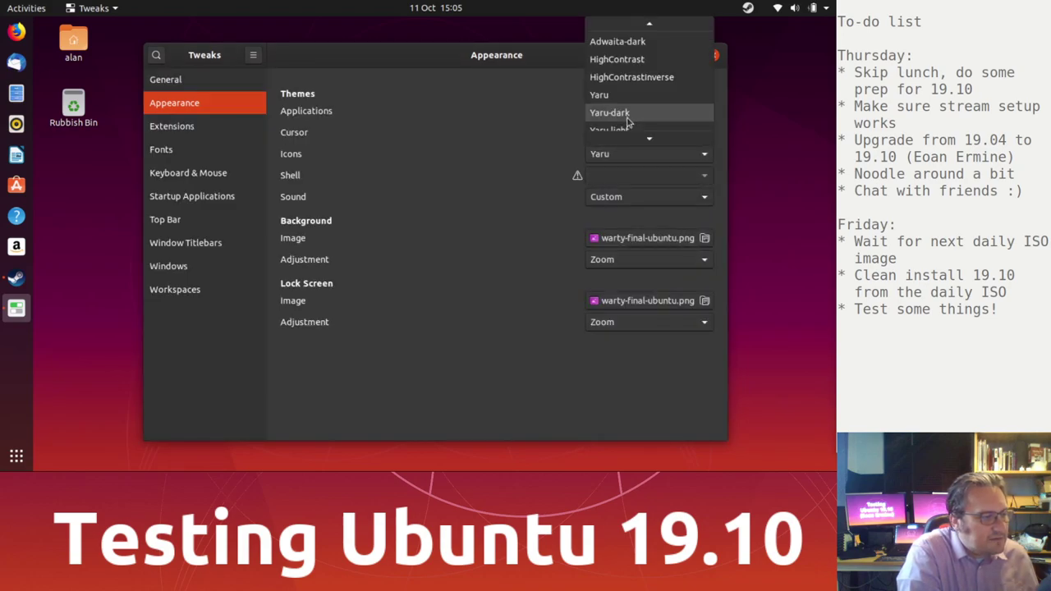
{"action": "left_click", "coordinate": [628, 130]}
{"action": "left_click", "coordinate": [634, 108]}
{"action": "left_click", "coordinate": [633, 95]}
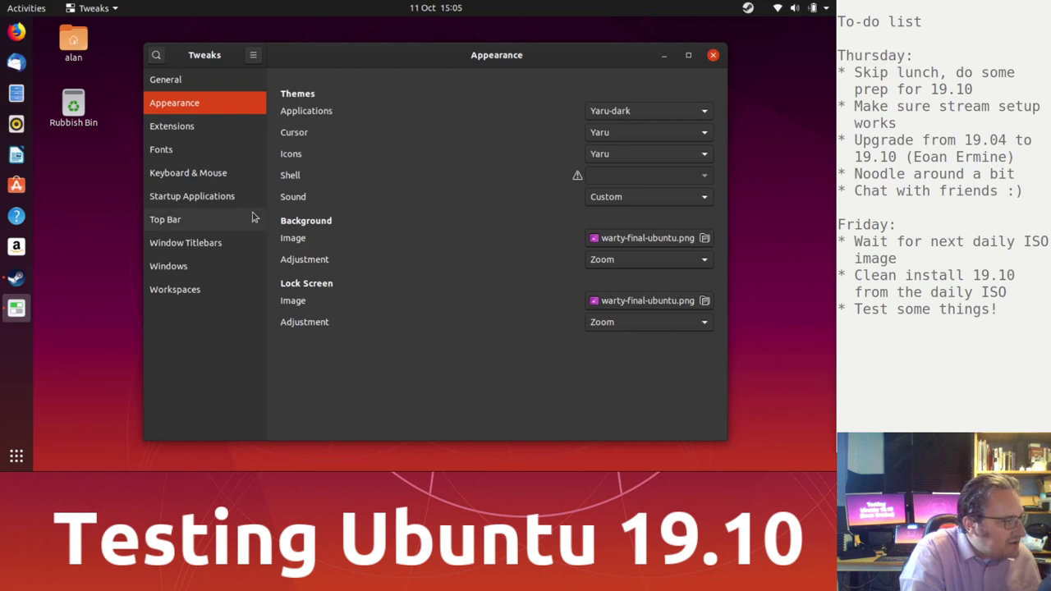
Step: Browse the Extensions, Fonts and Windows pages in Tweaks
{"action": "left_click", "coordinate": [205, 127]}
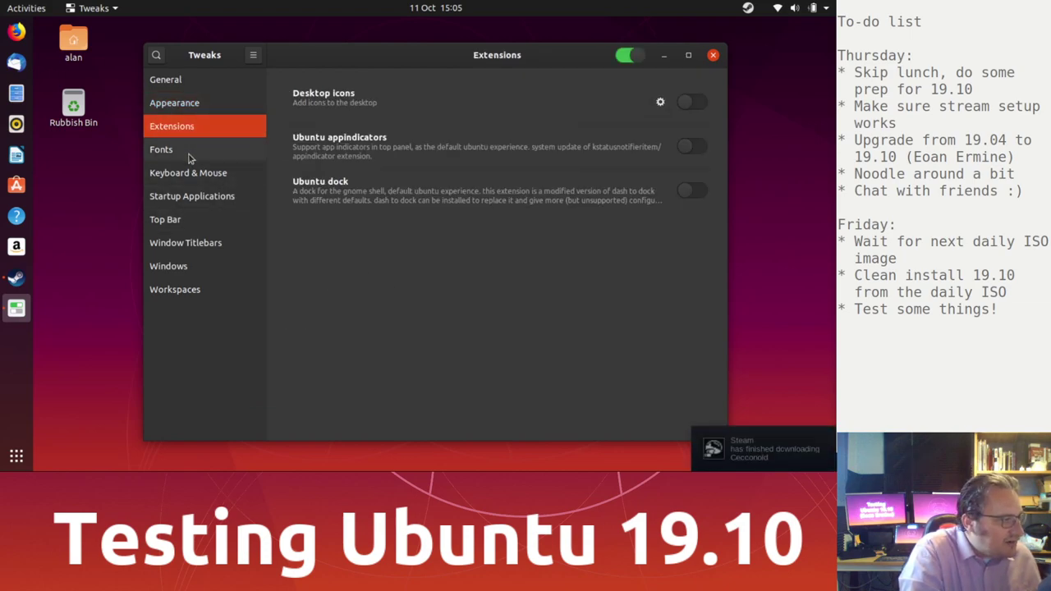
{"action": "left_click", "coordinate": [189, 156]}
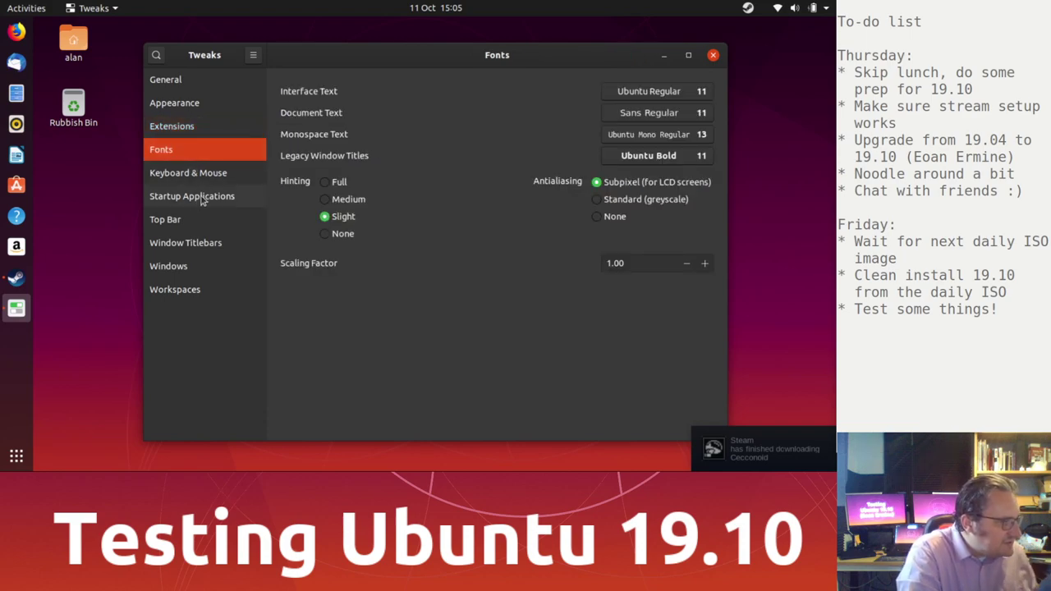
{"action": "left_click", "coordinate": [205, 273]}
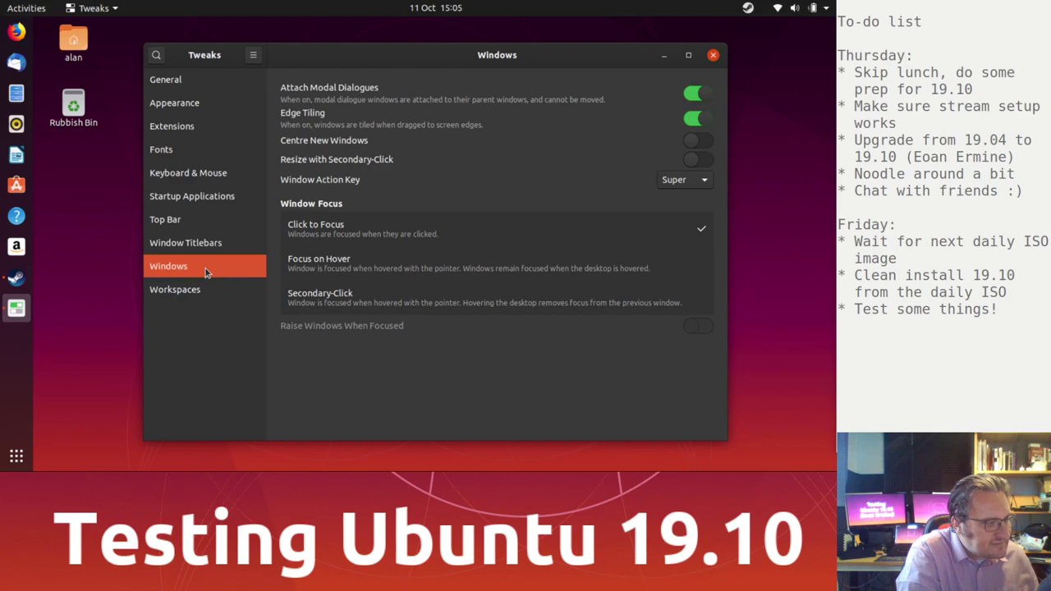
Step: Try Focus on Hover, switch window focus back to Click to Focus, and close Tweaks
{"action": "left_click", "coordinate": [381, 281]}
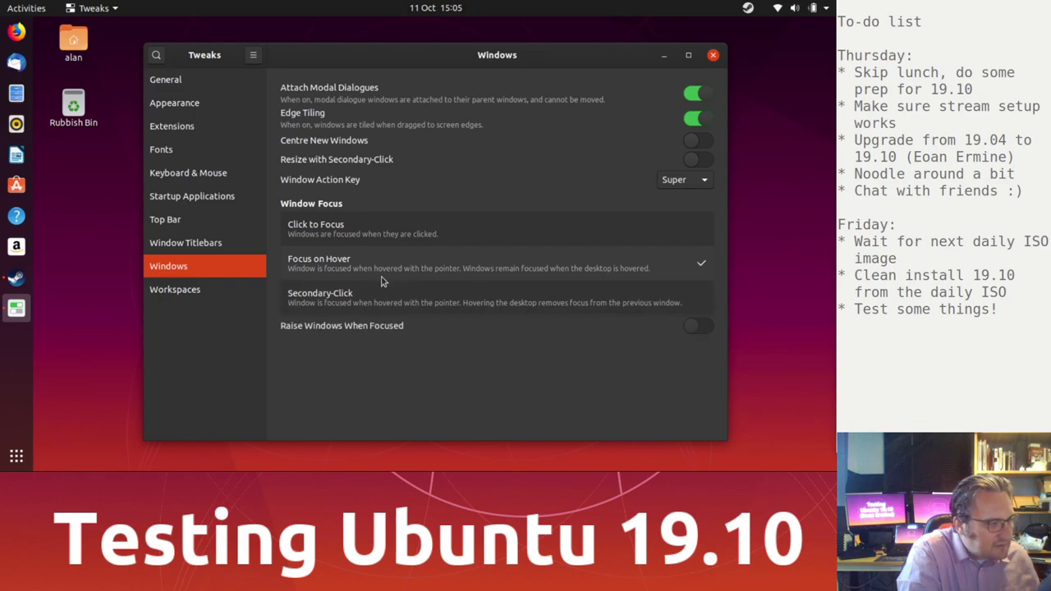
{"action": "left_click", "coordinate": [392, 223]}
{"action": "left_click", "coordinate": [713, 58]}
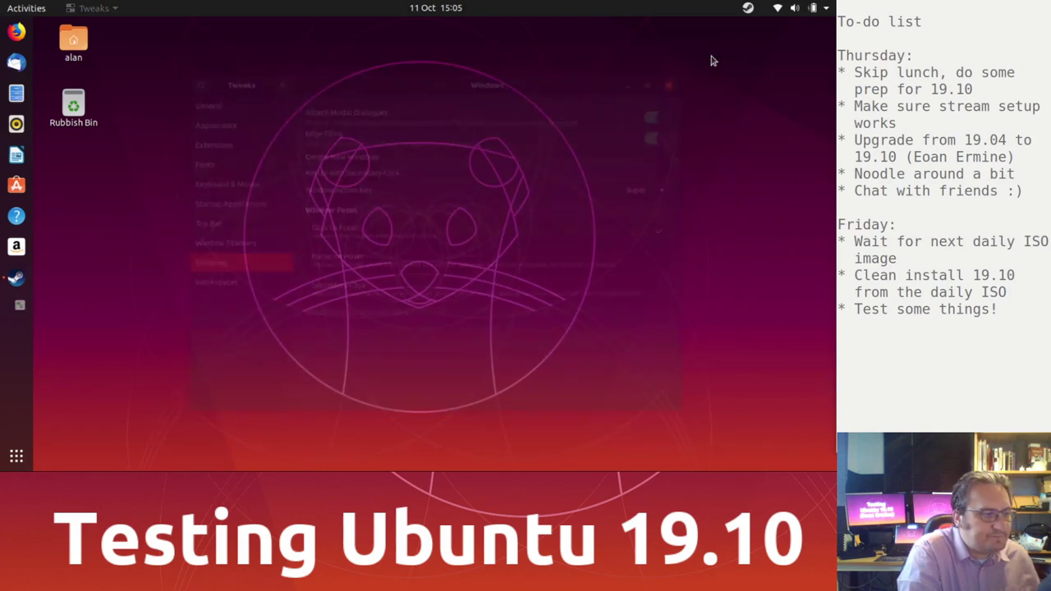
Step: Open the Steam library, play TIS-100 briefly, then quit it
{"action": "left_click", "coordinate": [16, 278]}
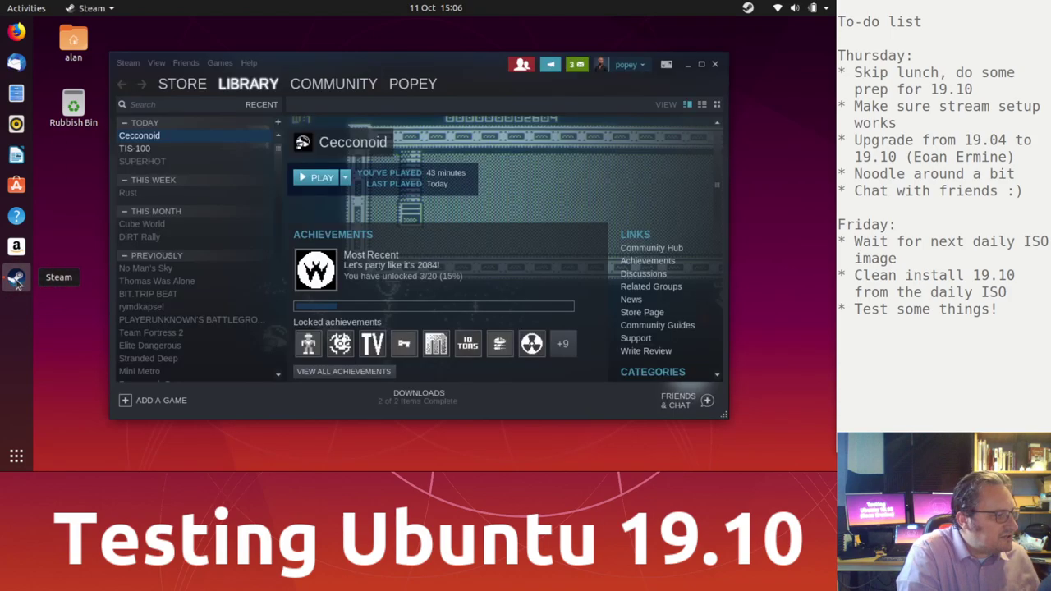
{"action": "left_click", "coordinate": [187, 149]}
{"action": "left_click", "coordinate": [312, 178]}
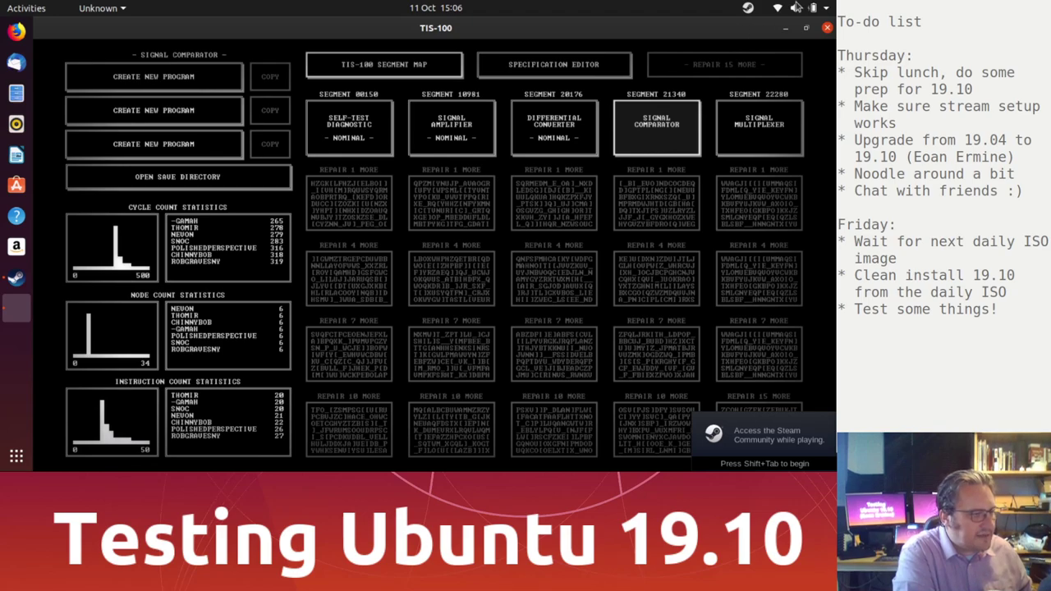
{"action": "left_click", "coordinate": [828, 27]}
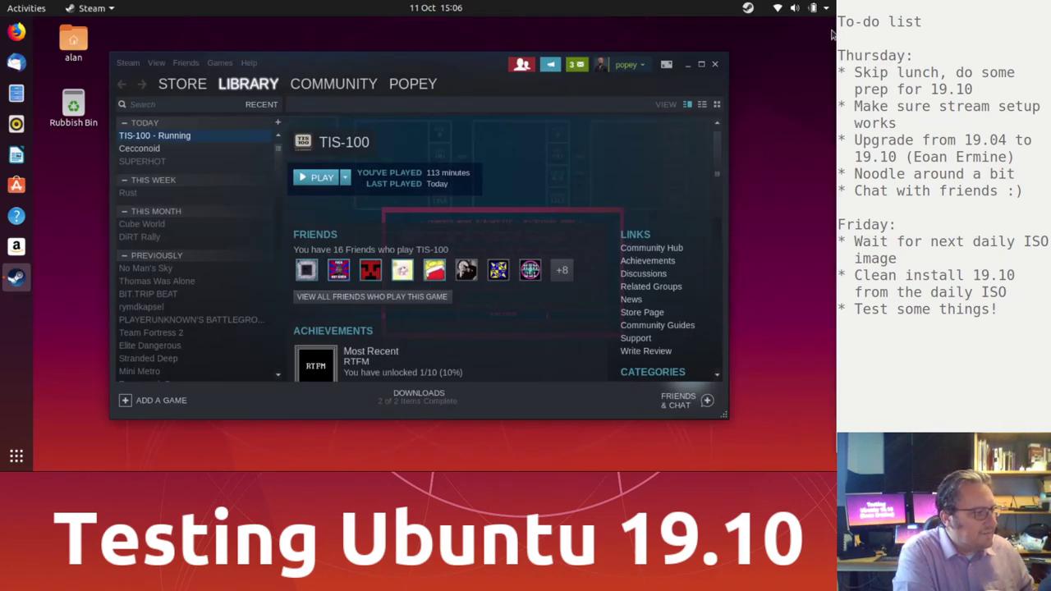
Step: Launch Cecconoid from Steam, accepting its launch configuration
{"action": "left_click", "coordinate": [138, 150]}
{"action": "left_click", "coordinate": [333, 179]}
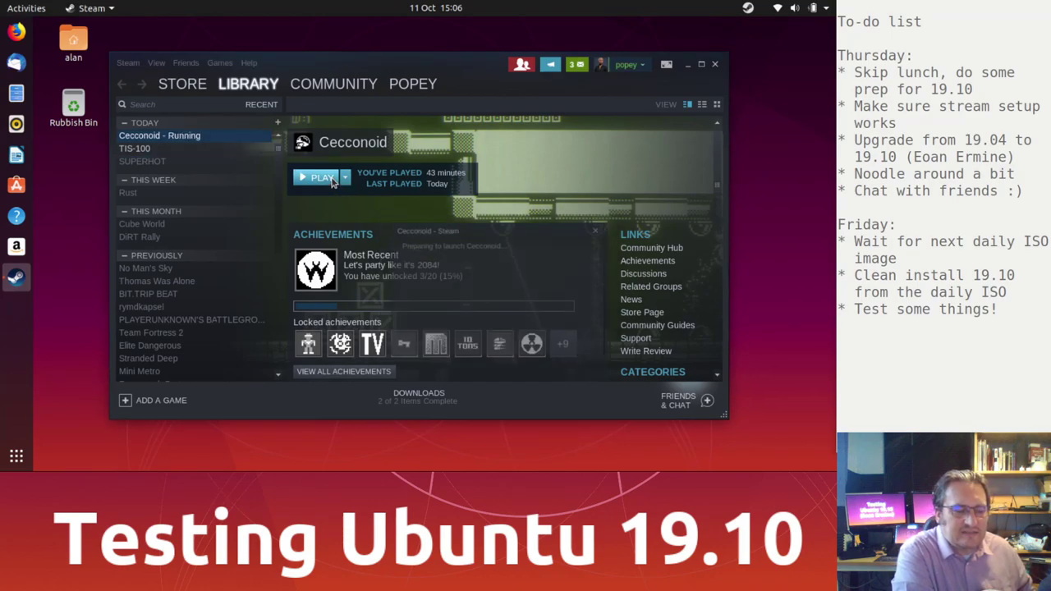
{"action": "left_click", "coordinate": [555, 440]}
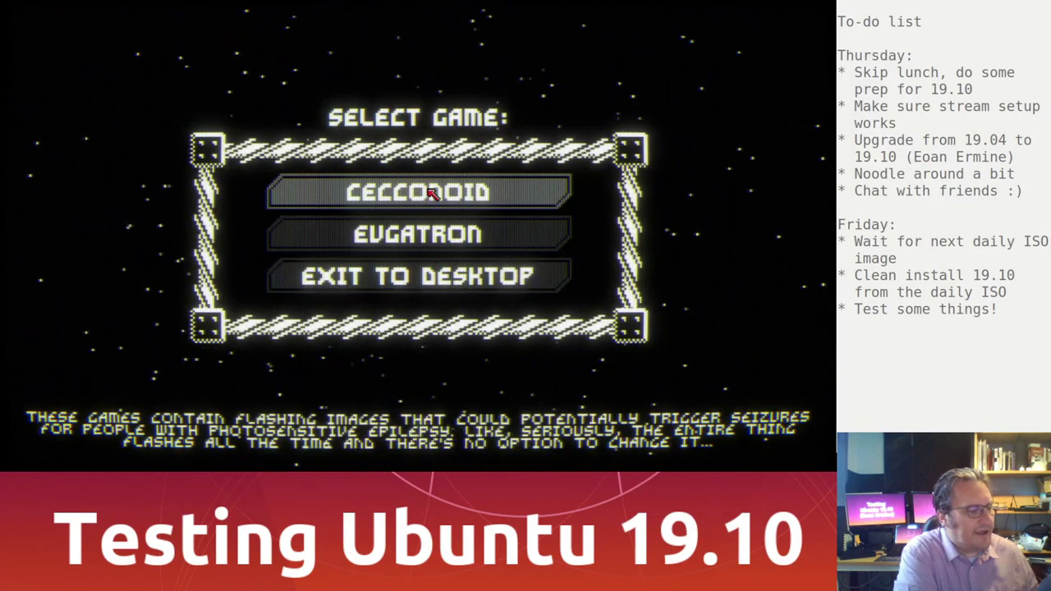
Step: Start a new Cecconoid game and fly the ship with WASD through the opening rooms
{"action": "left_click", "coordinate": [382, 188]}
{"action": "left_click", "coordinate": [397, 244]}
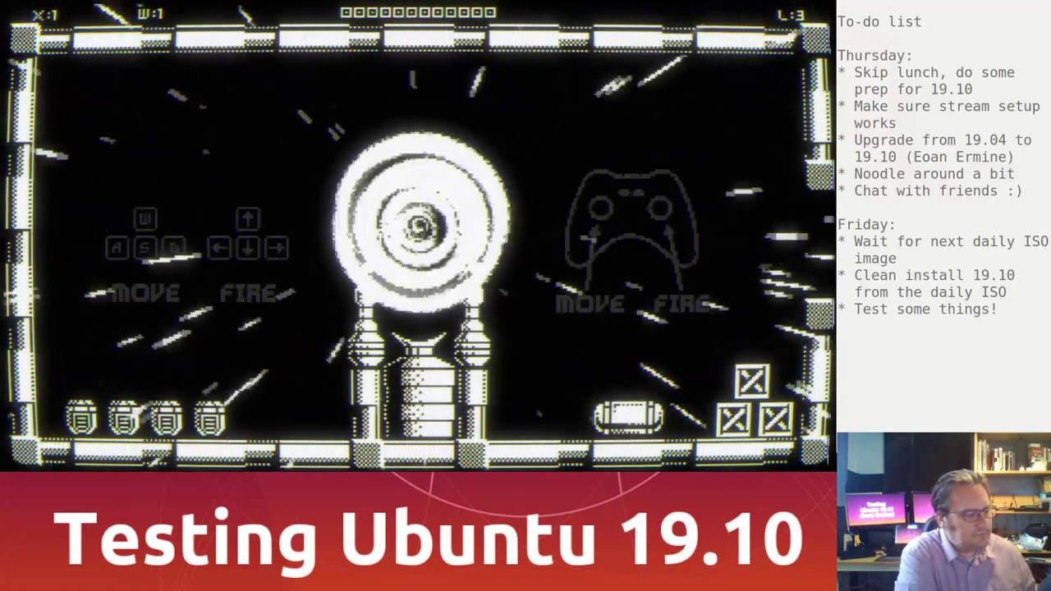
{"action": "key", "text": "d"}
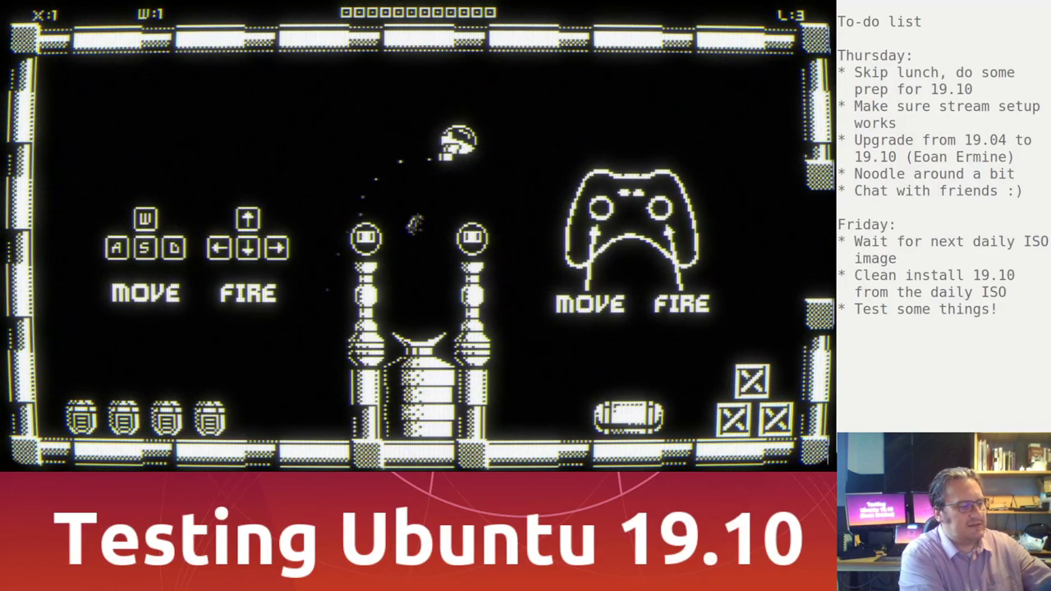
{"action": "key", "text": "s"}
{"action": "key", "text": "d"}
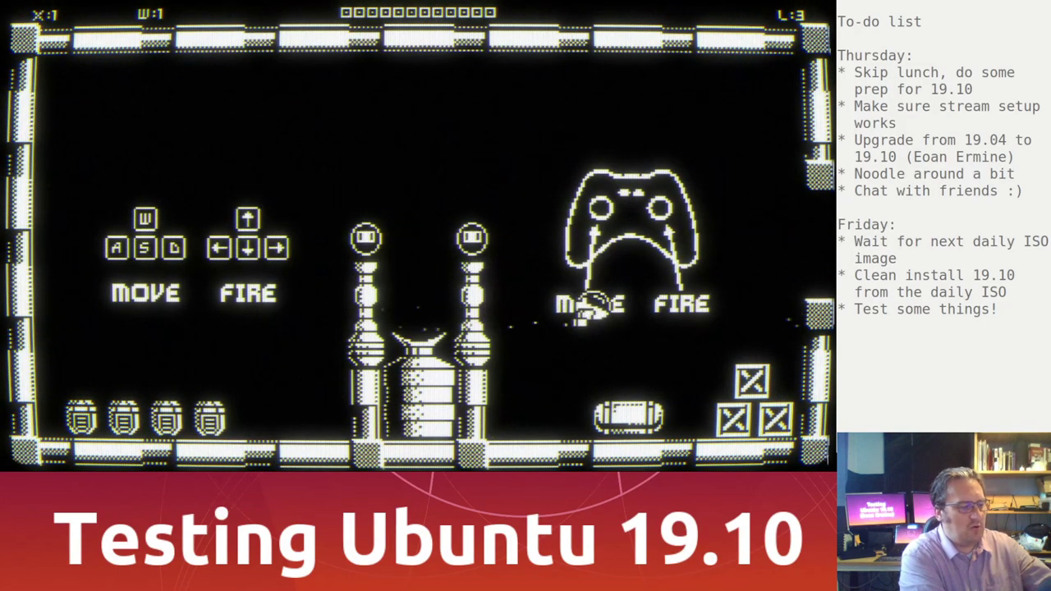
{"action": "key", "text": "w"}
{"action": "key", "text": "d"}
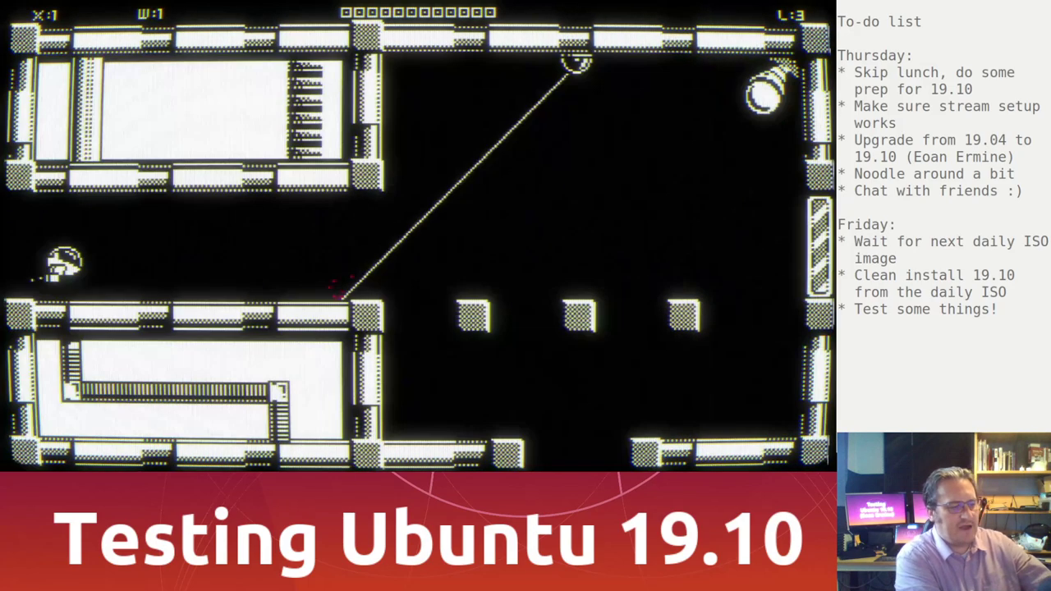
{"action": "key", "text": "s"}
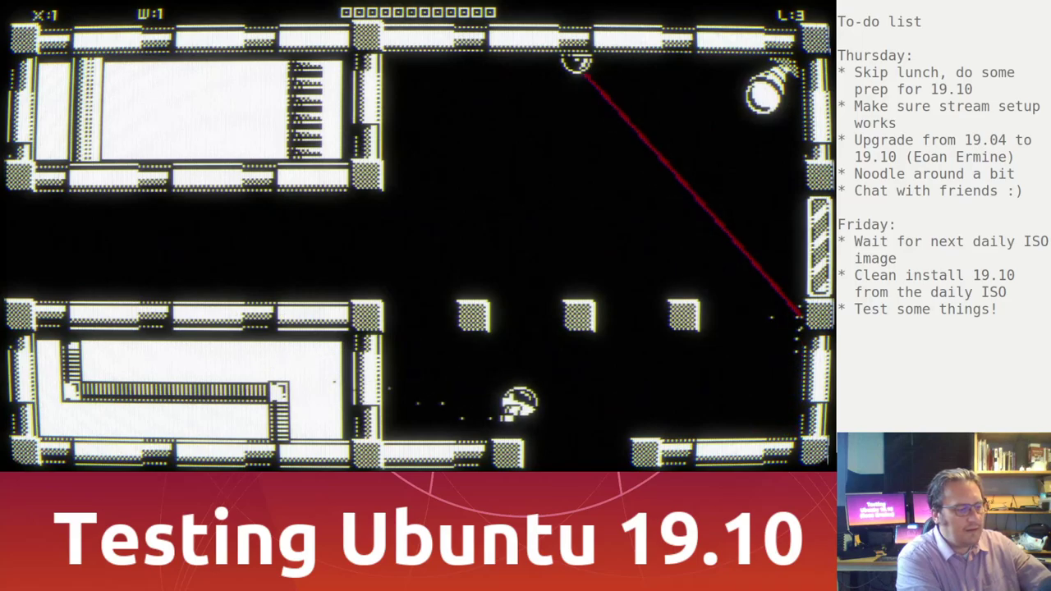
{"action": "key", "text": "a"}
{"action": "key", "text": "s"}
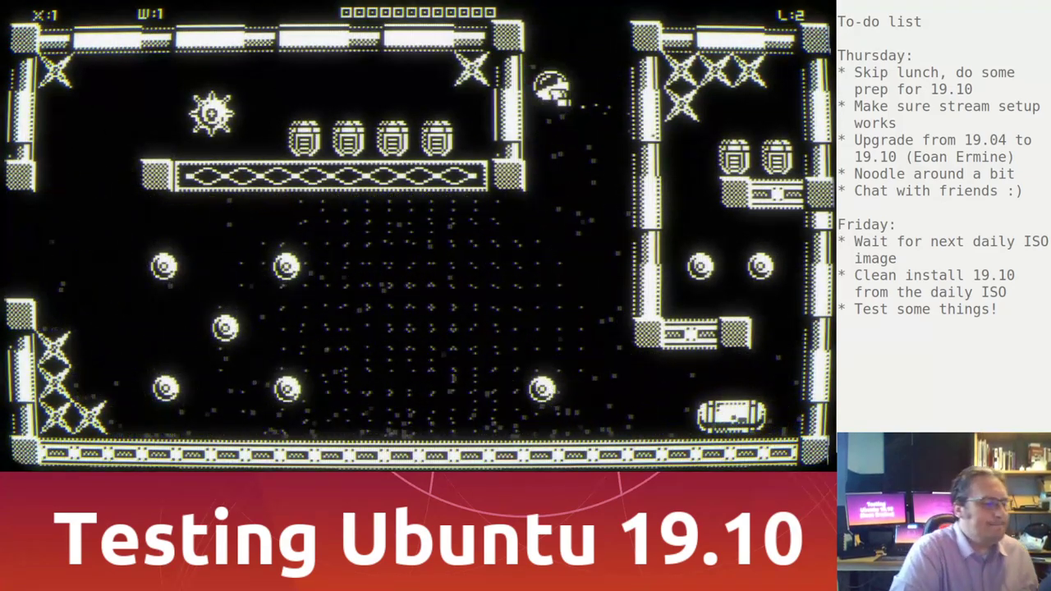
Step: Pause and quit the game, pass the high scores, and exit to the desktop
{"action": "key", "text": "Escape"}
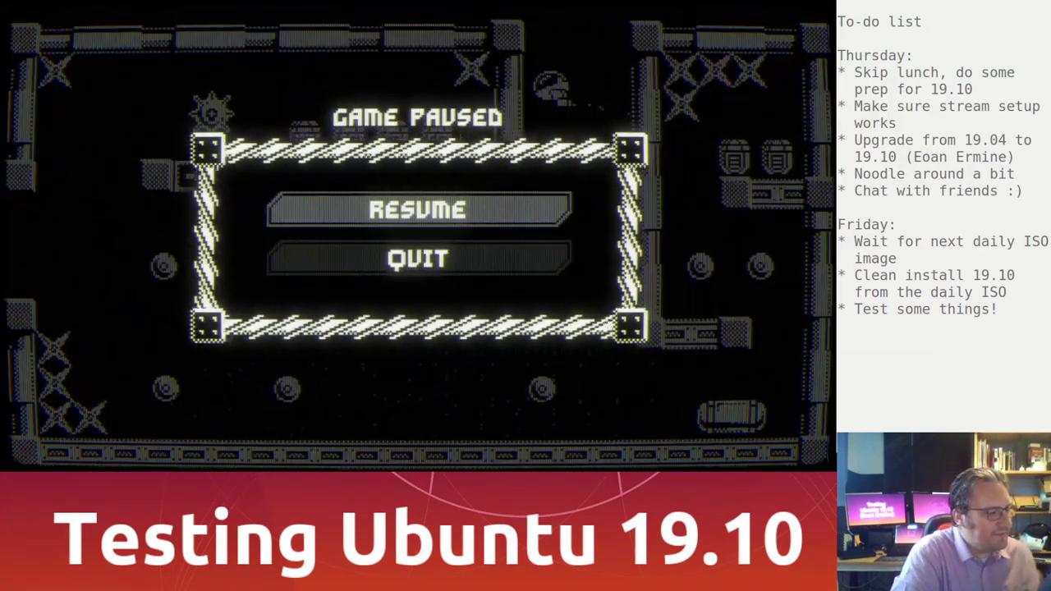
{"action": "left_click", "coordinate": [417, 261]}
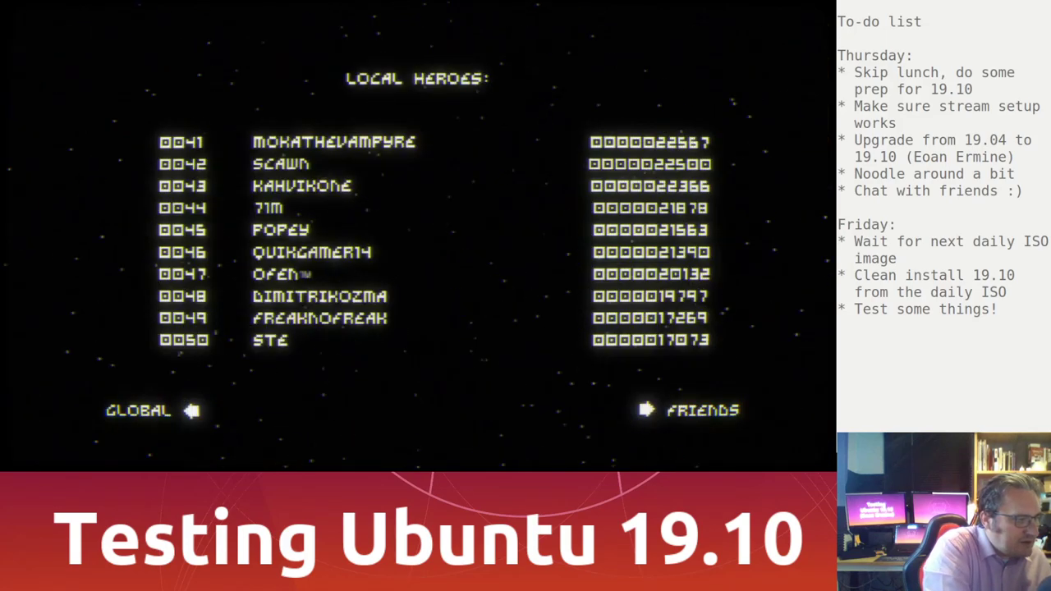
{"action": "left_click", "coordinate": [664, 428]}
{"action": "key", "text": "Down"}
{"action": "key", "text": "Down"}
{"action": "key", "text": "Down"}
{"action": "key", "text": "Down"}
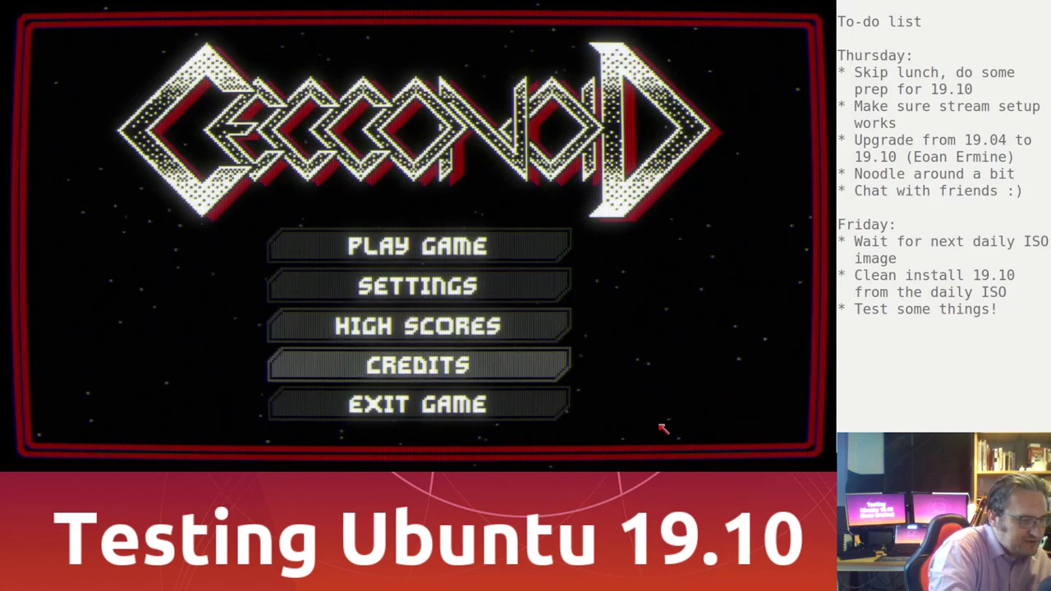
{"action": "key", "text": "Return"}
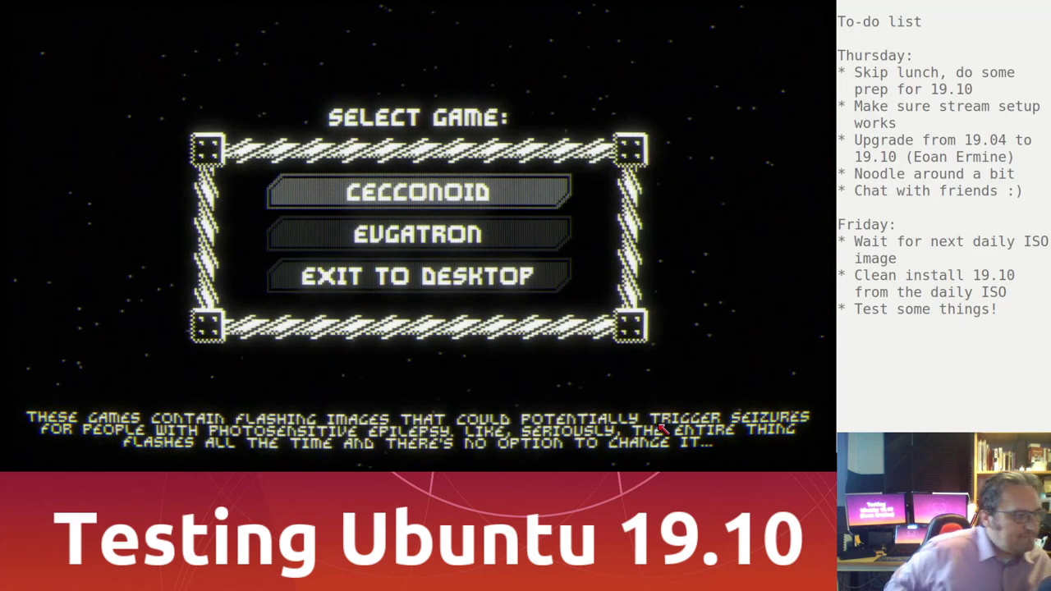
{"action": "key", "text": "Down"}
{"action": "key", "text": "Down"}
{"action": "key", "text": "Return"}
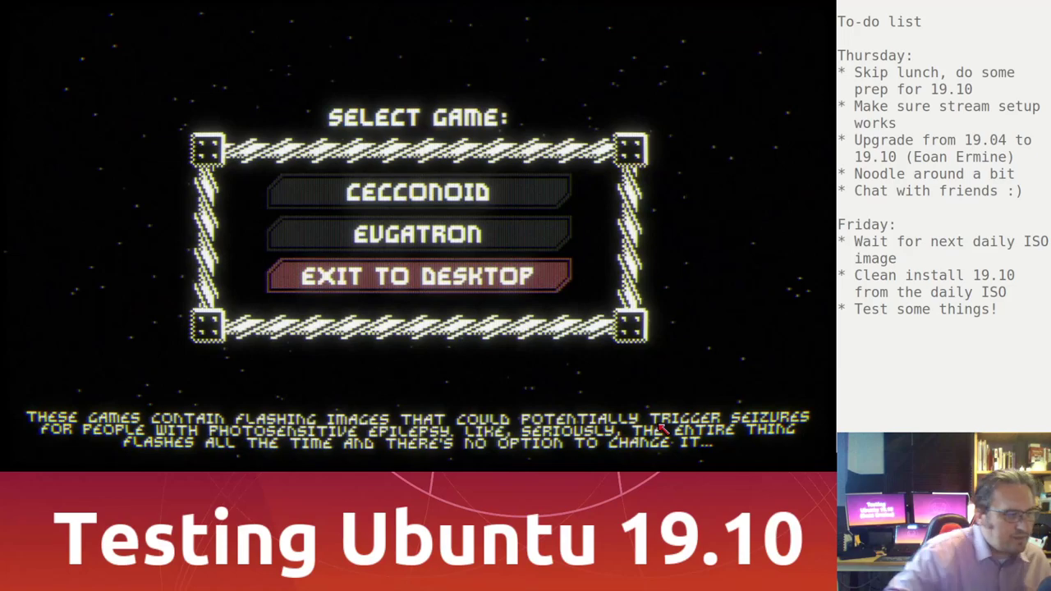
Step: Close Steam, relaunch Tweaks by searching 'tweak', and check the Shell theme warning on Appearance
{"action": "left_click", "coordinate": [716, 65]}
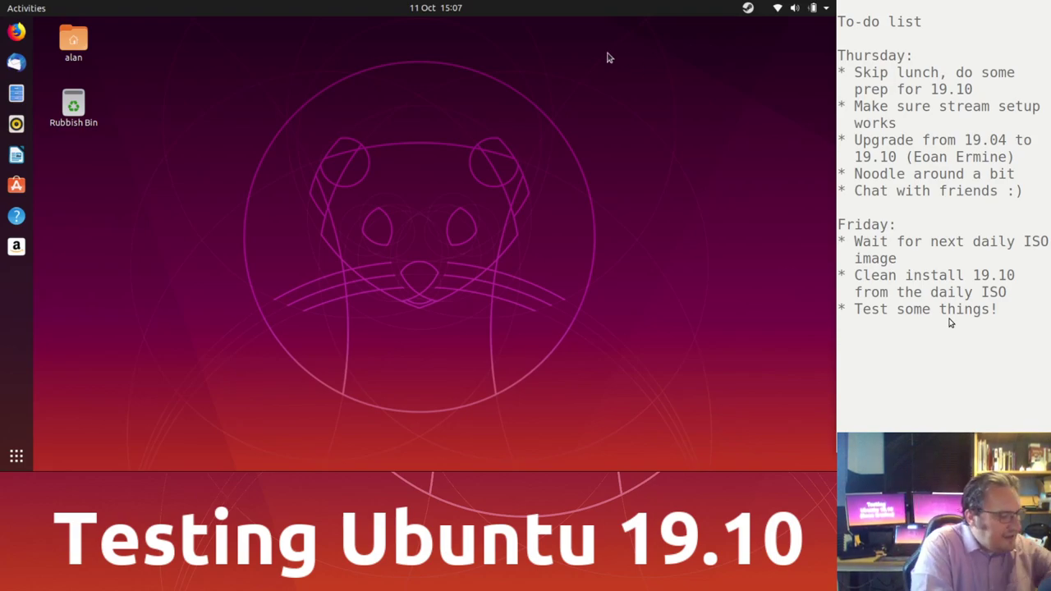
{"action": "key", "text": "super"}
{"action": "type", "text": "tweak"}
{"action": "key", "text": "Return"}
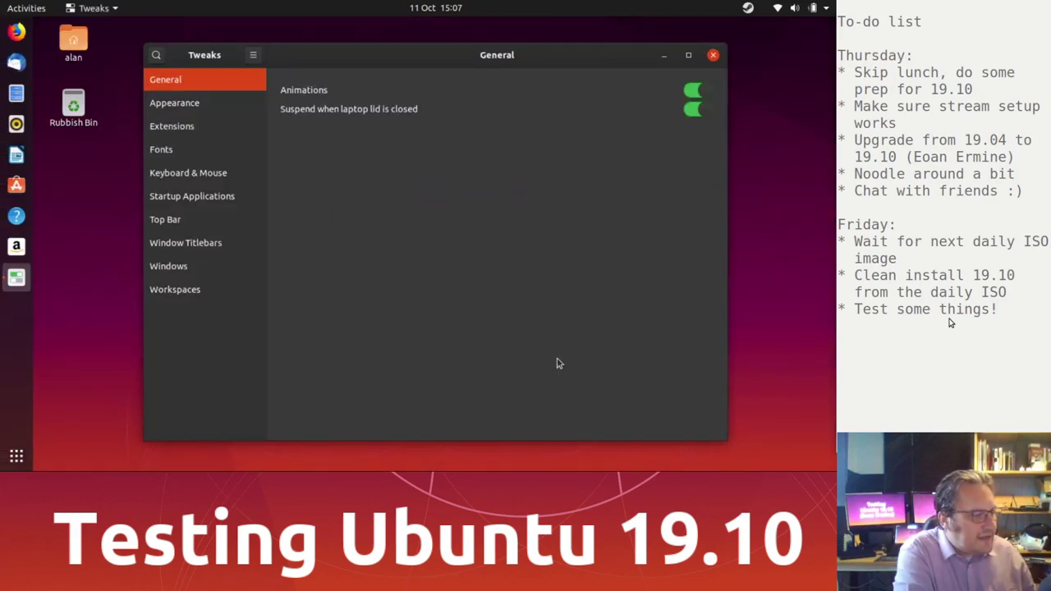
{"action": "left_click", "coordinate": [197, 104]}
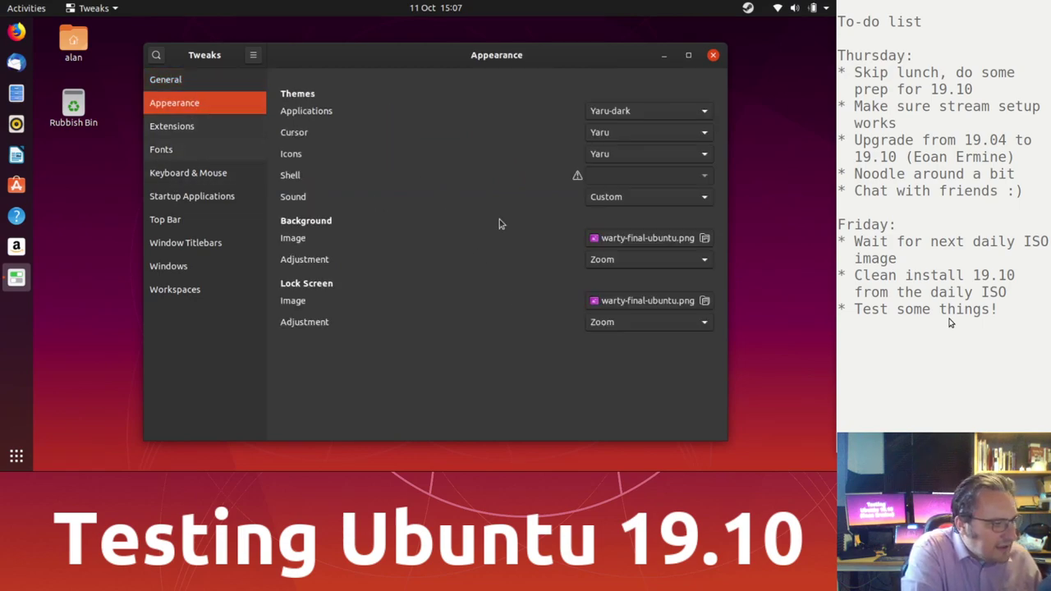
{"action": "mouse_move", "coordinate": [579, 179]}
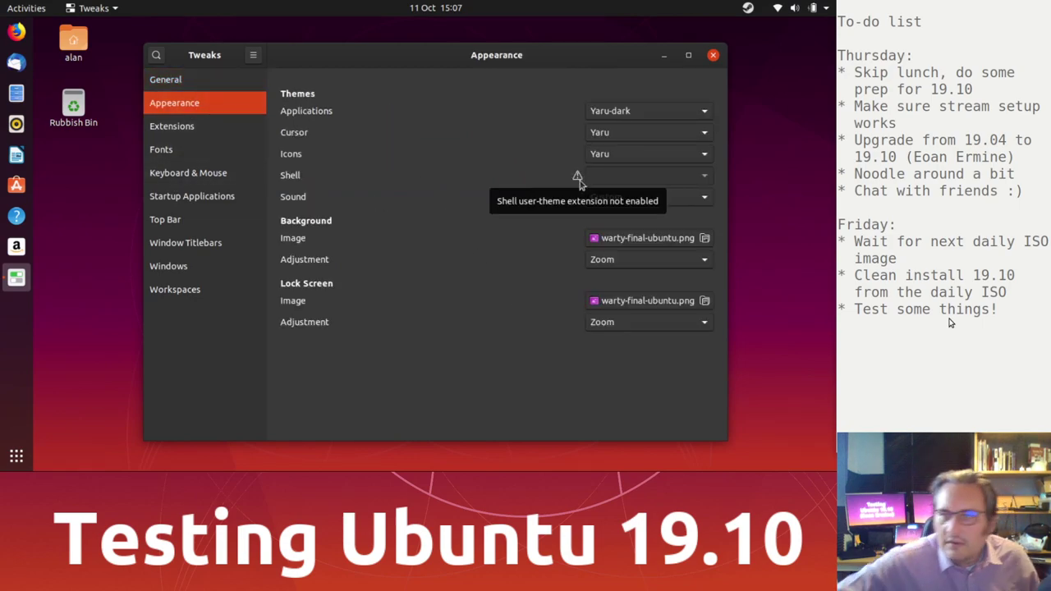
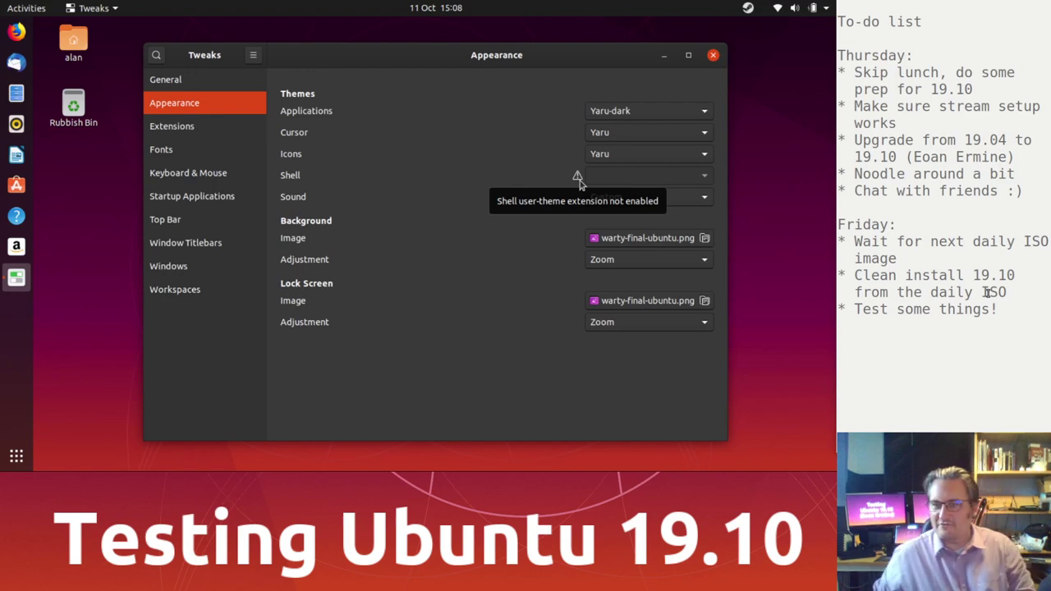
Step: Close the GNOME Tweaks window to return to the plain Ubuntu desktop
{"action": "left_click", "coordinate": [714, 56]}
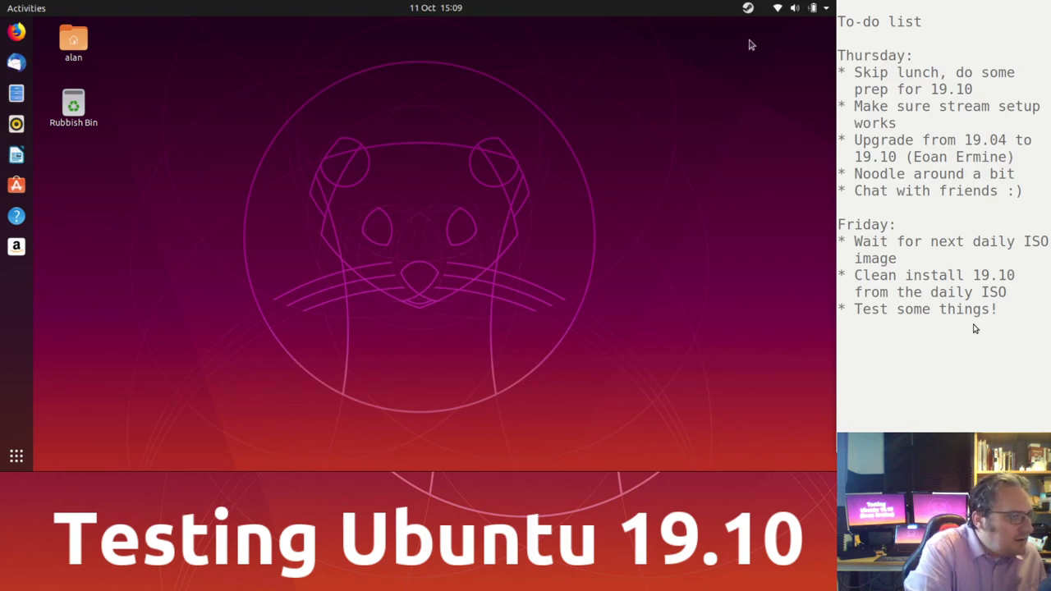
Step: Restart the computer from the top-right system menu's power options
{"action": "left_click", "coordinate": [823, 11]}
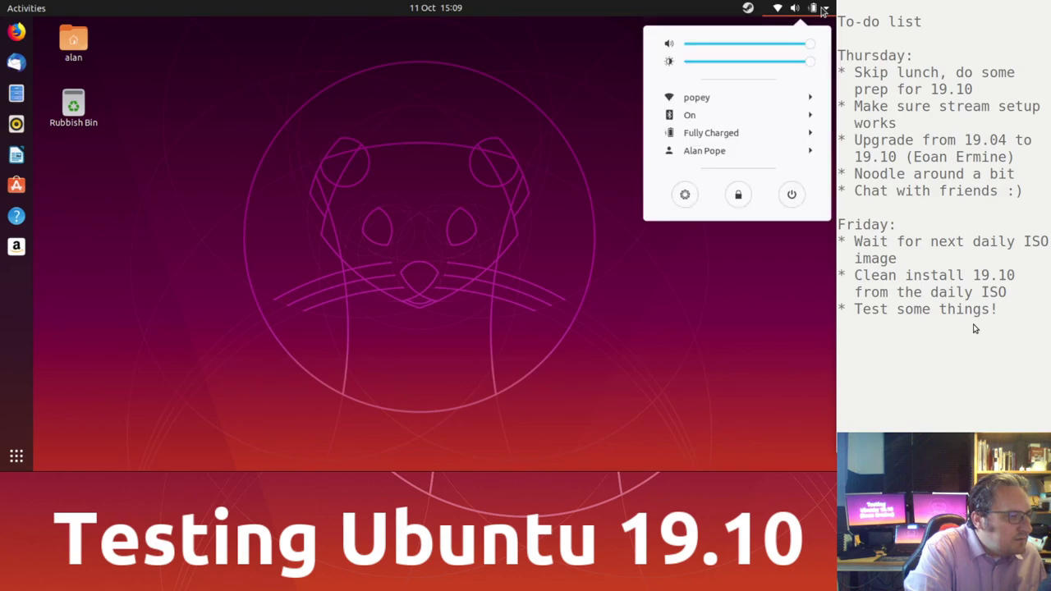
{"action": "left_click", "coordinate": [792, 195]}
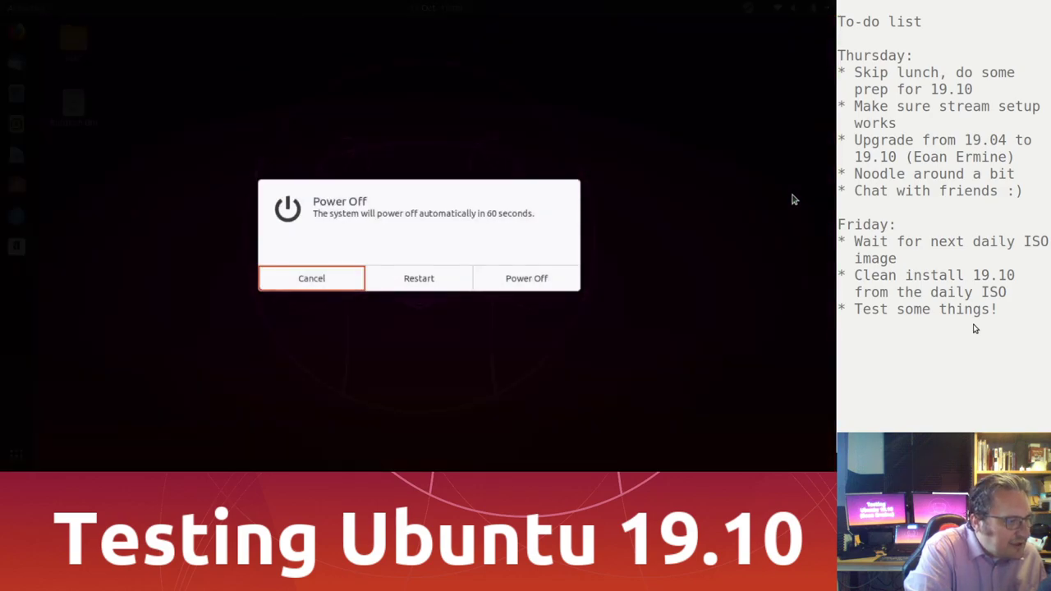
{"action": "left_click", "coordinate": [419, 278]}
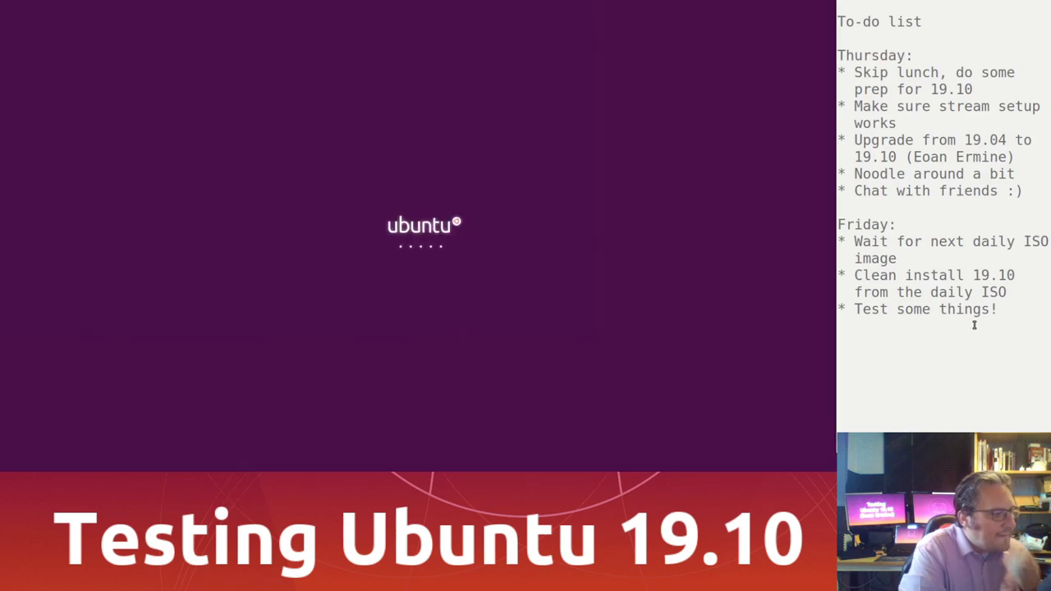